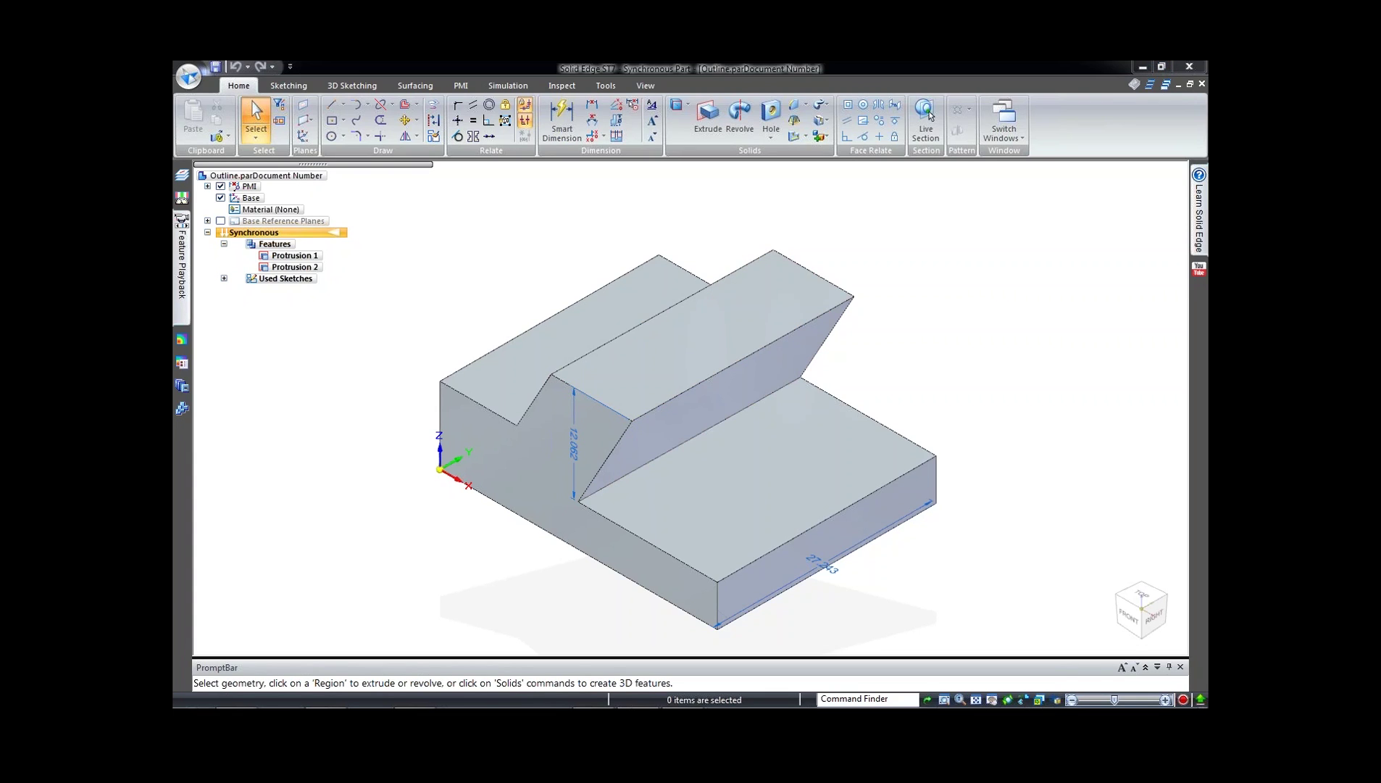
Step: Close the outline part and enter the Frame Design environment in the Asm3 assembly
left_click(1202, 84)
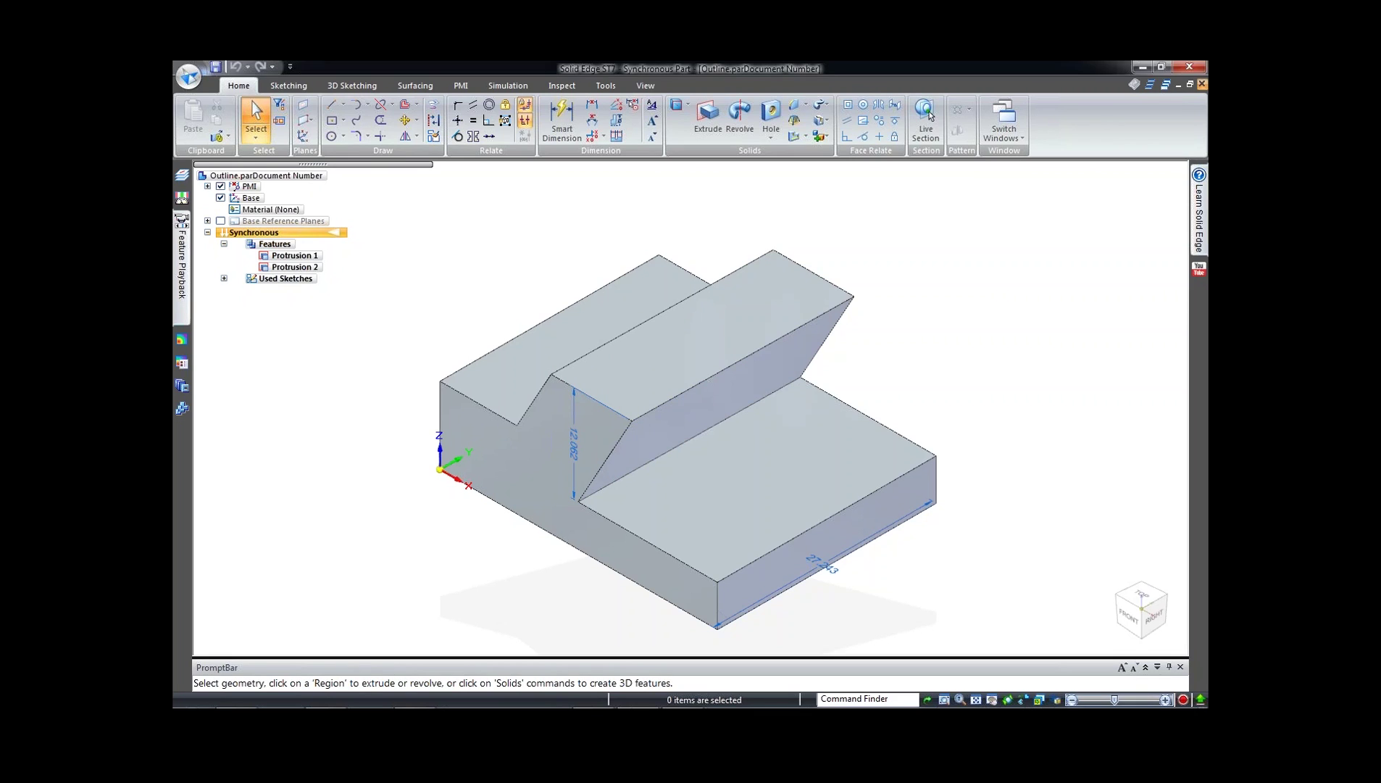
key("Escape")
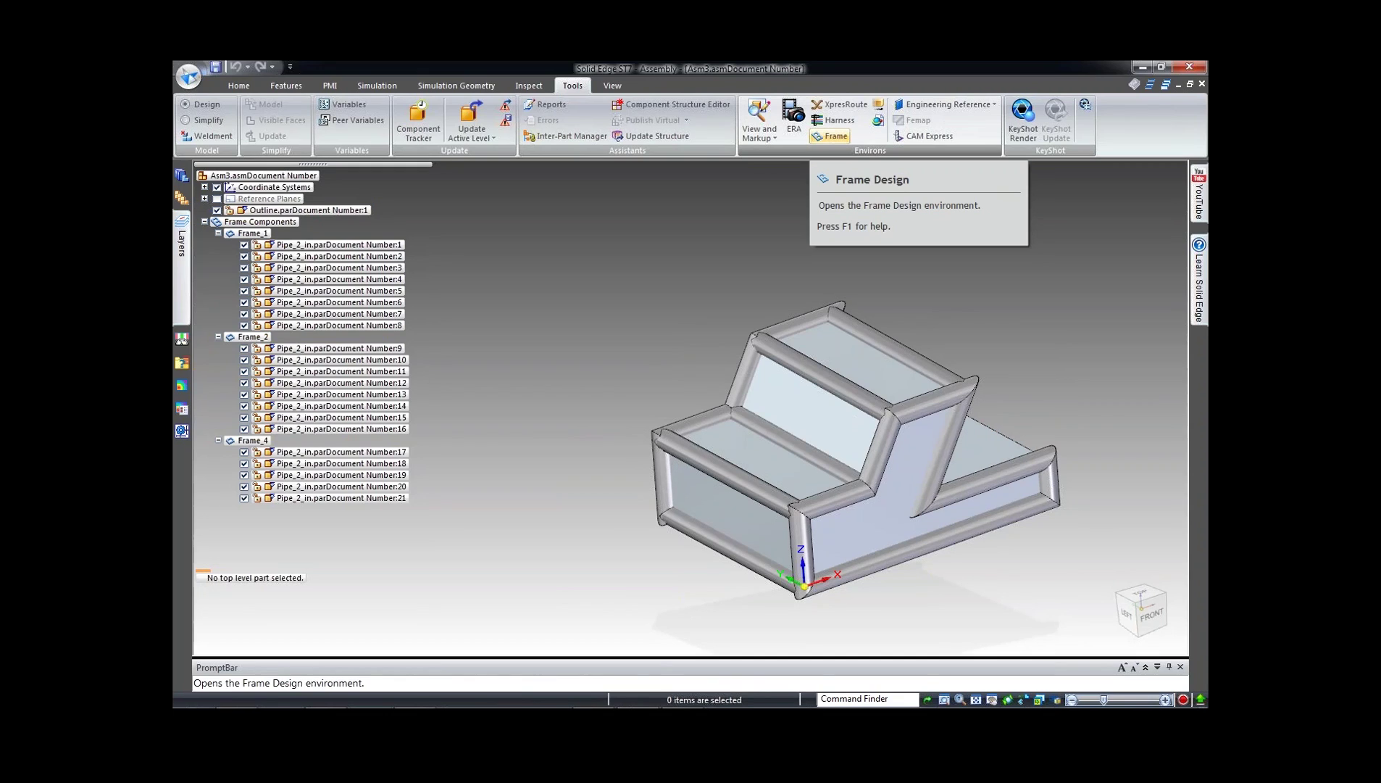
left_click(831, 135)
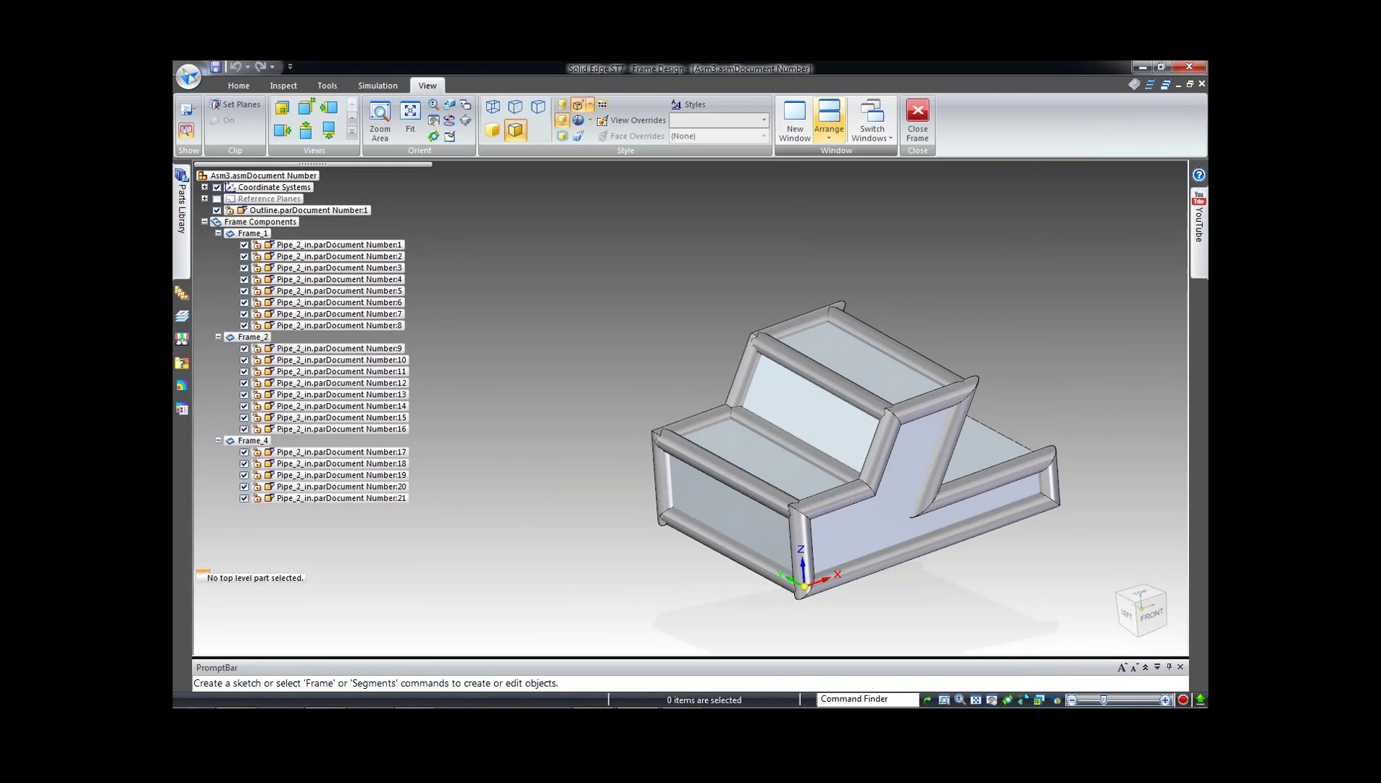
middle_click_drag(920, 348, 782, 322)
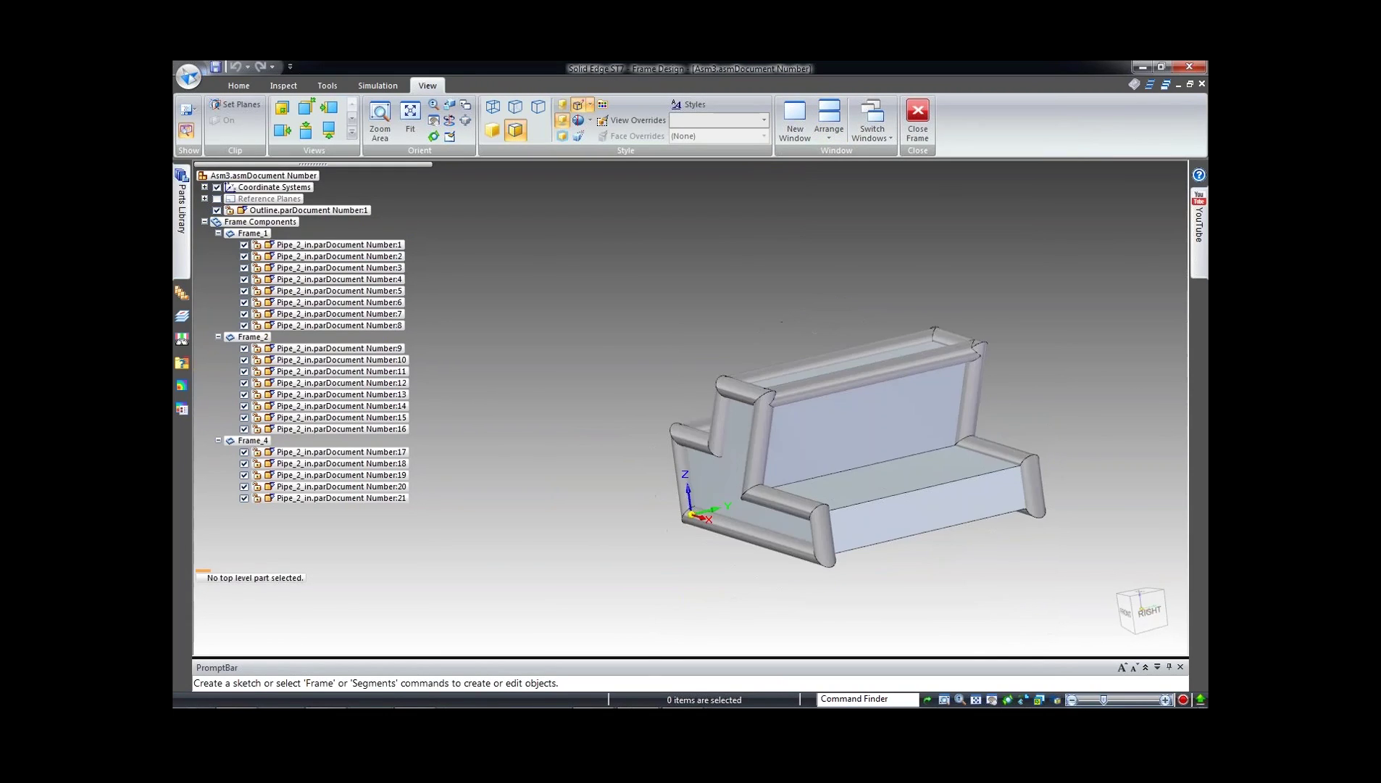
Step: Review the Frame command's orientation and corner treatment options, leaving the settings as they are
left_click(328, 86)
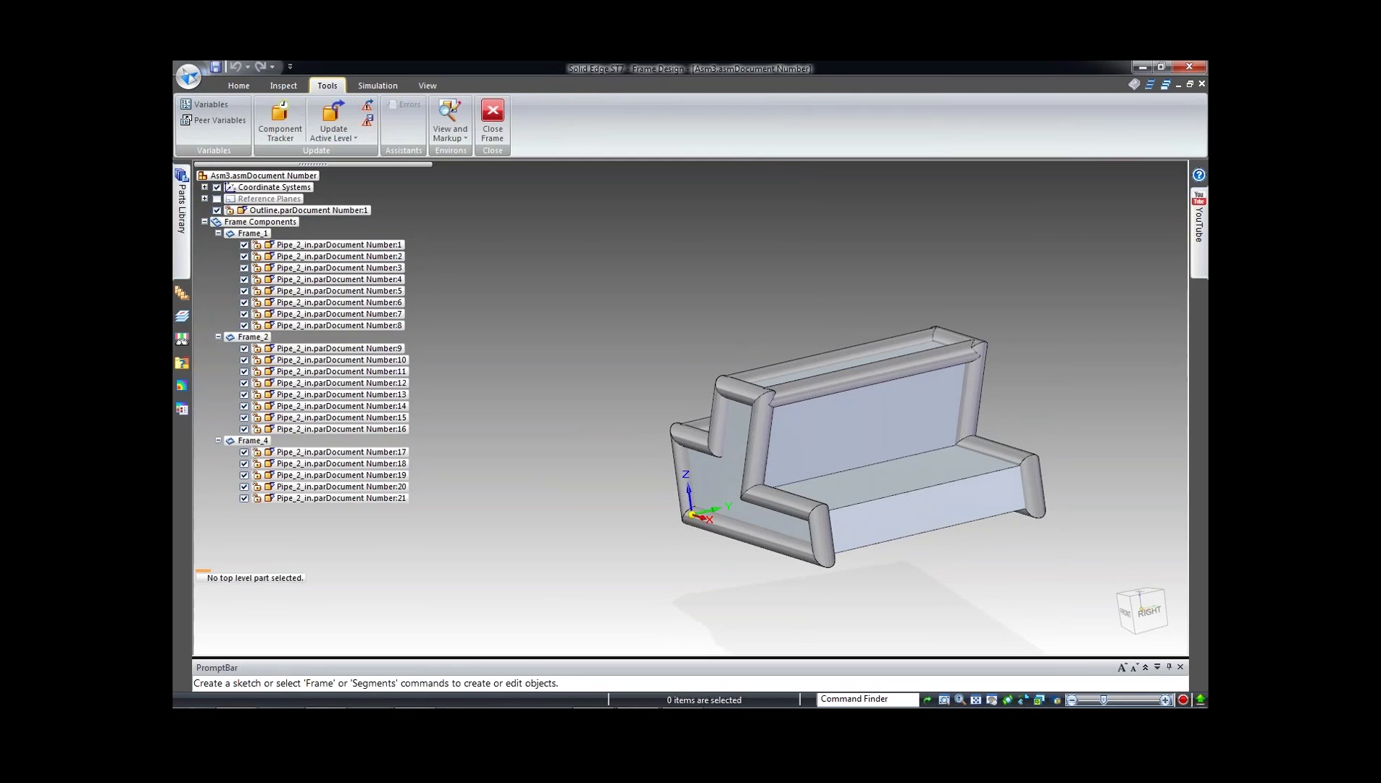
left_click(239, 86)
left_click(664, 120)
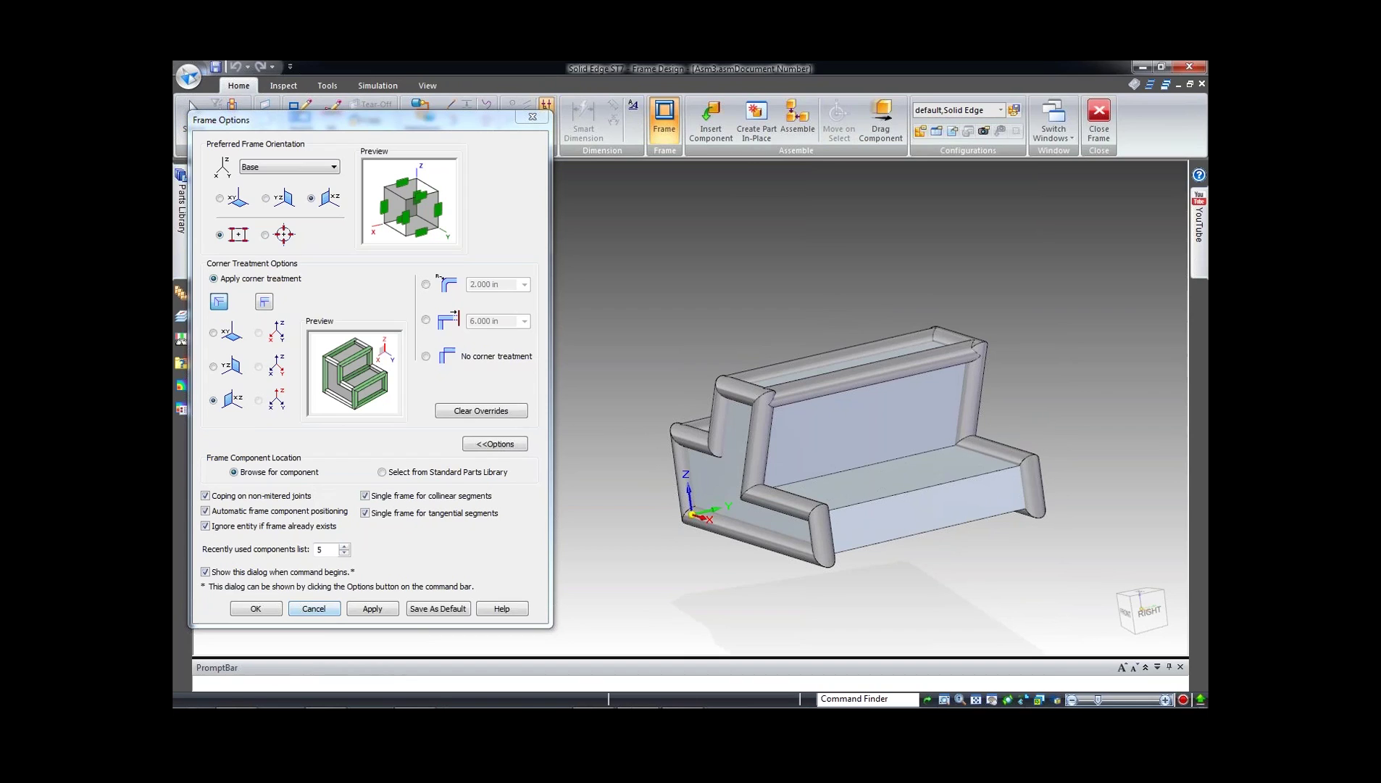
left_click(314, 609)
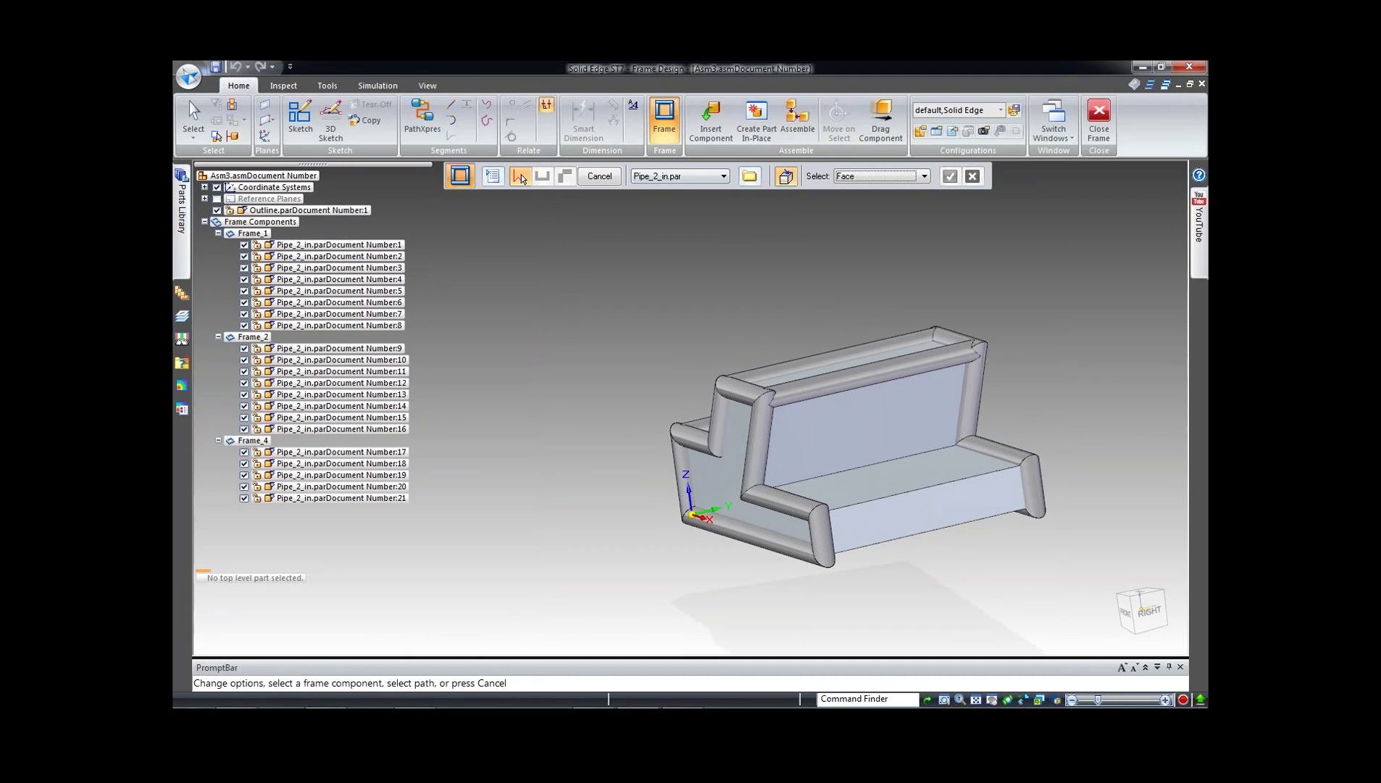
key("Escape")
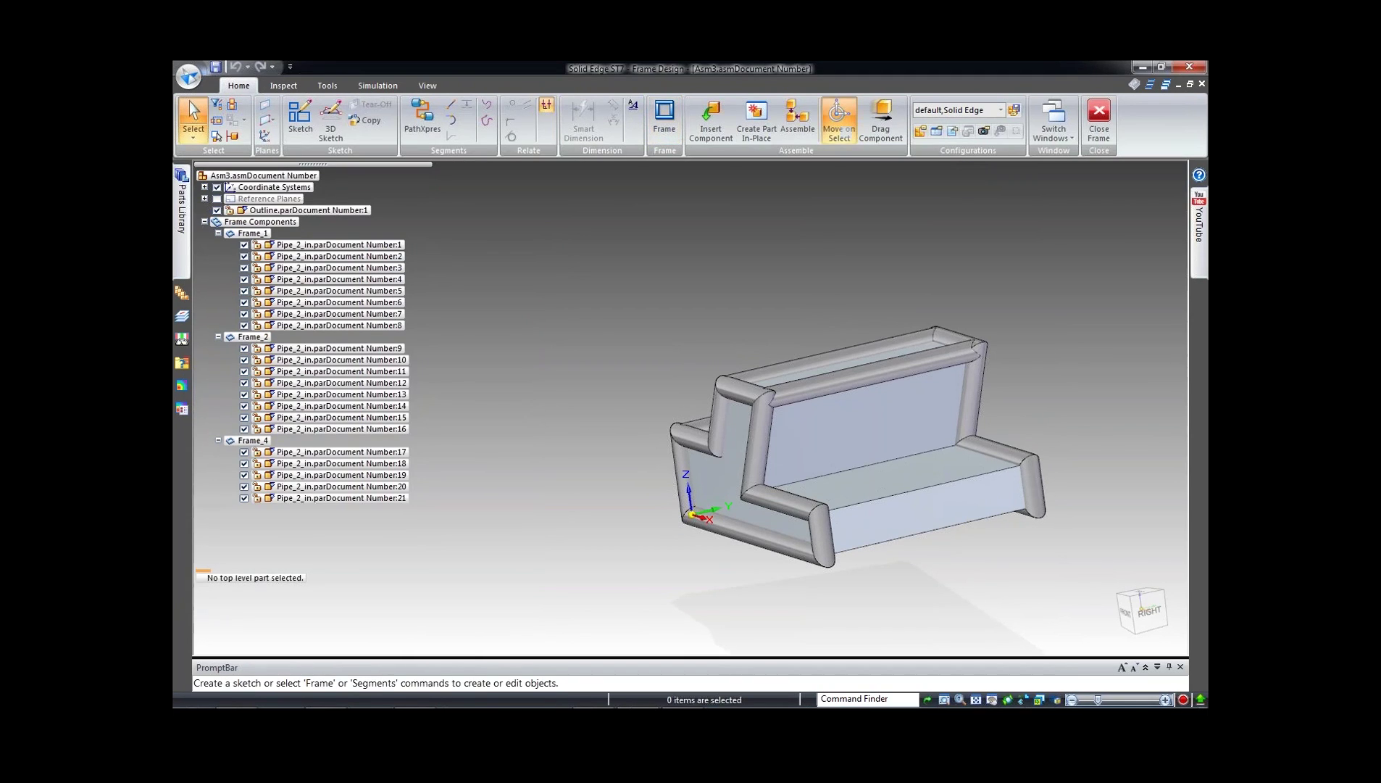
Step: Hide the outline part so that only the pipe frame is displayed
middle_click_drag(728, 474, 819, 526)
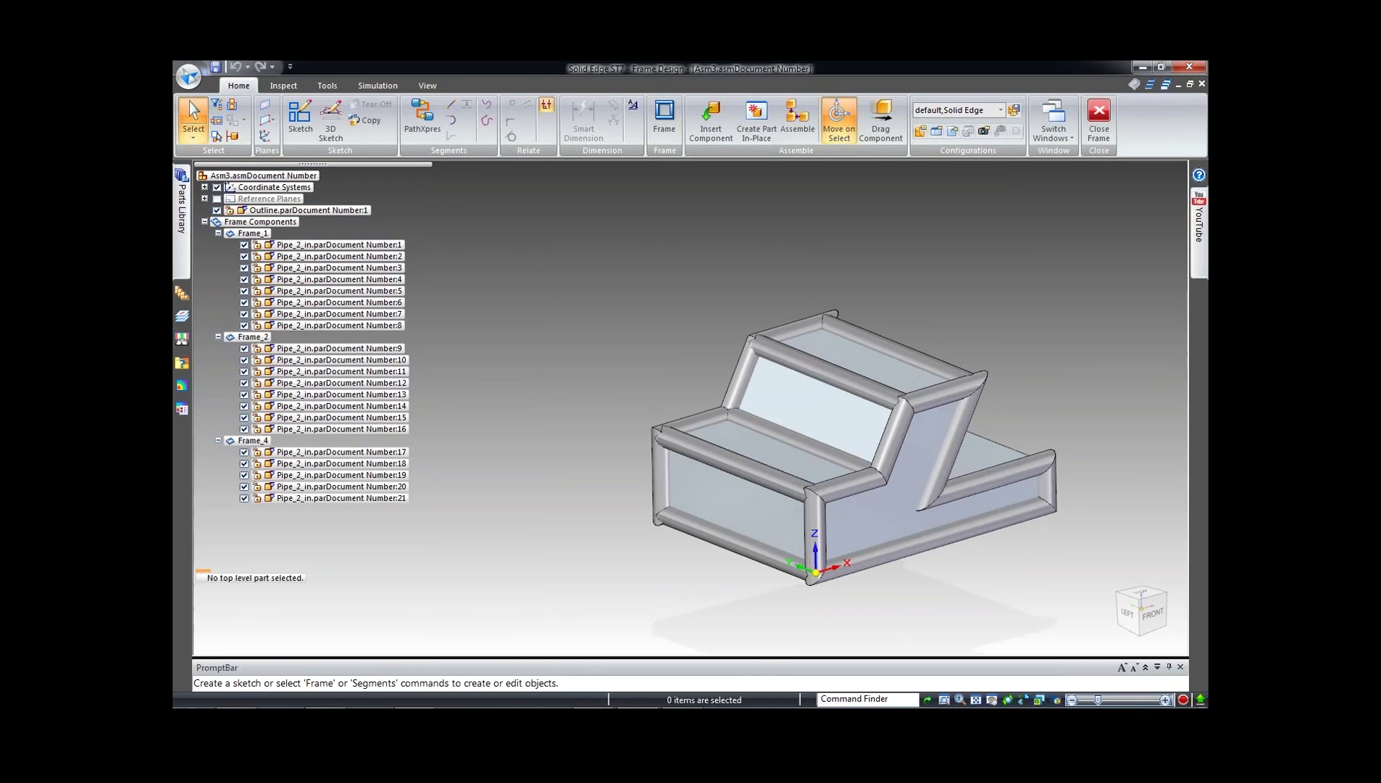
left_click(217, 210)
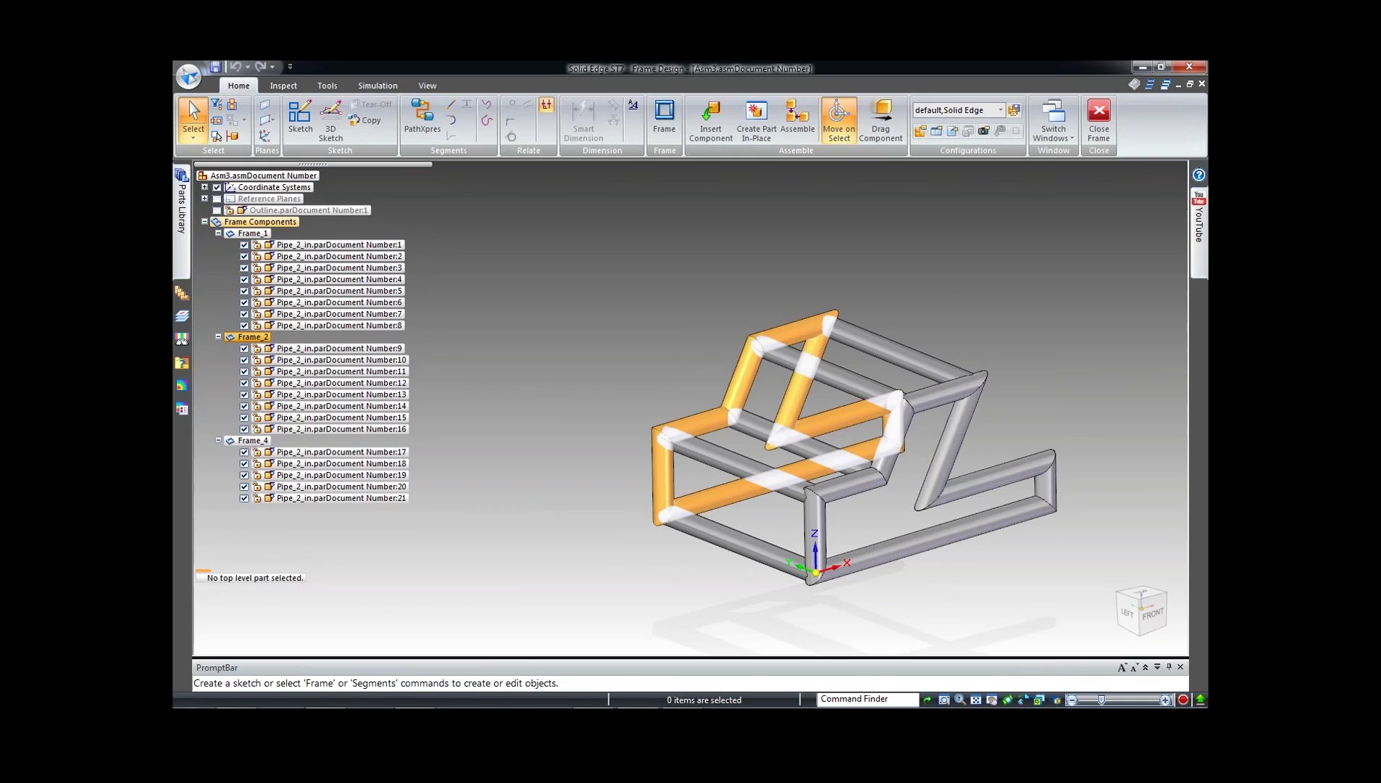
right_click(251, 336)
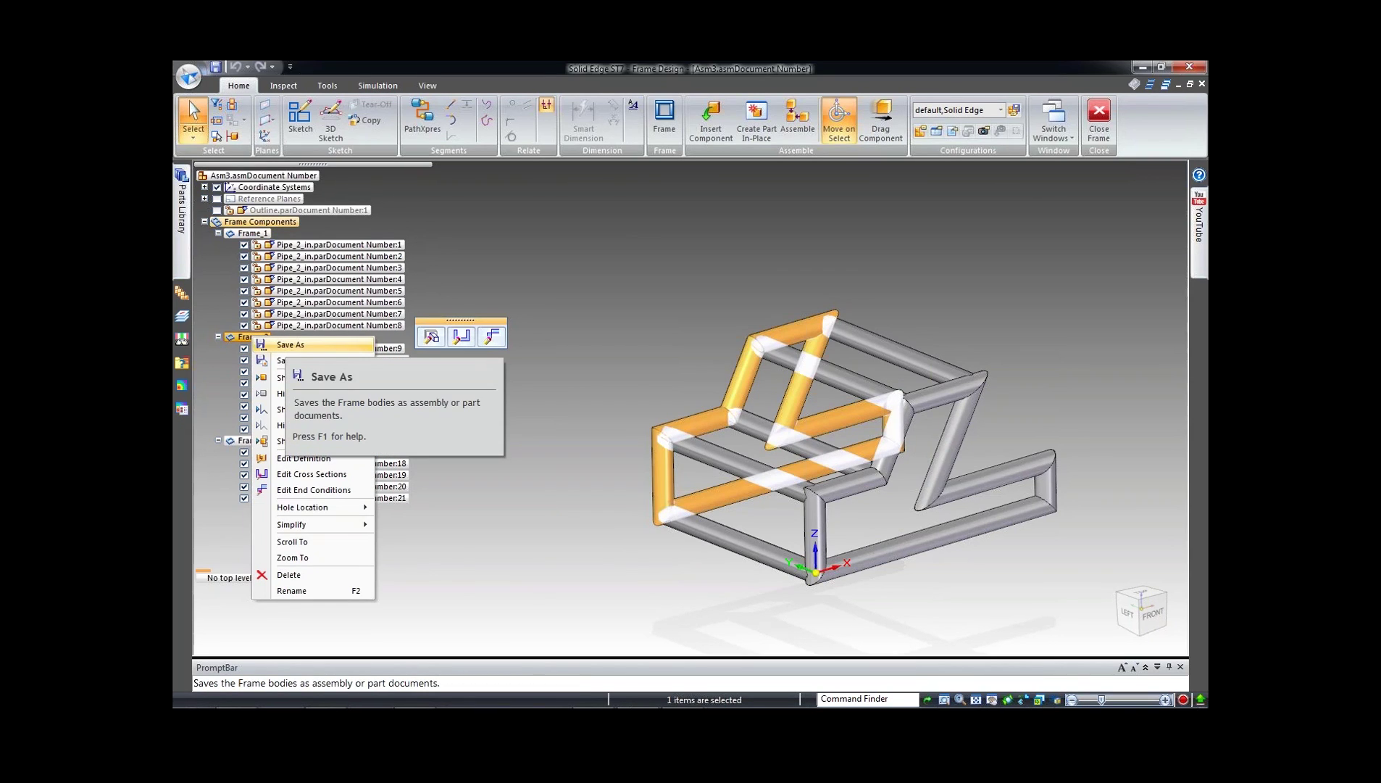
left_click(297, 345)
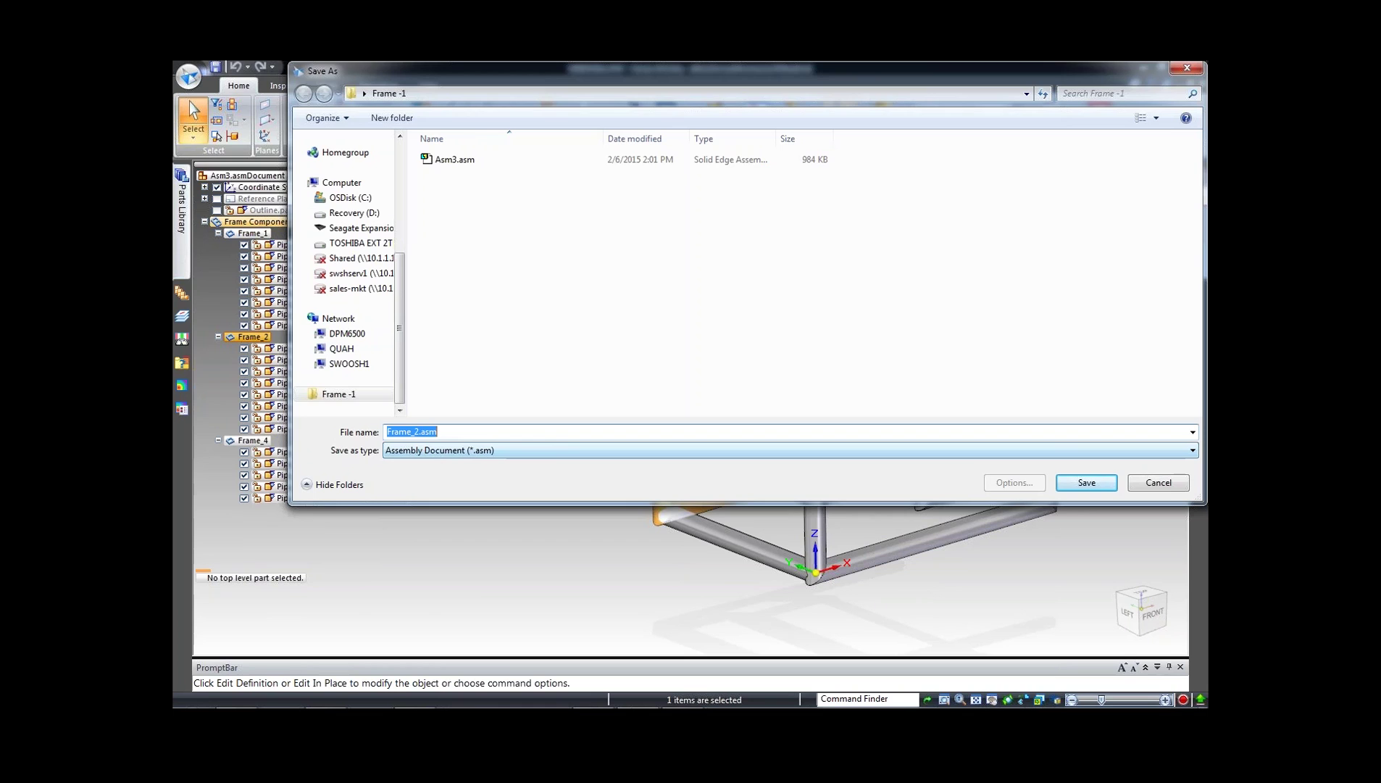
key("Return")
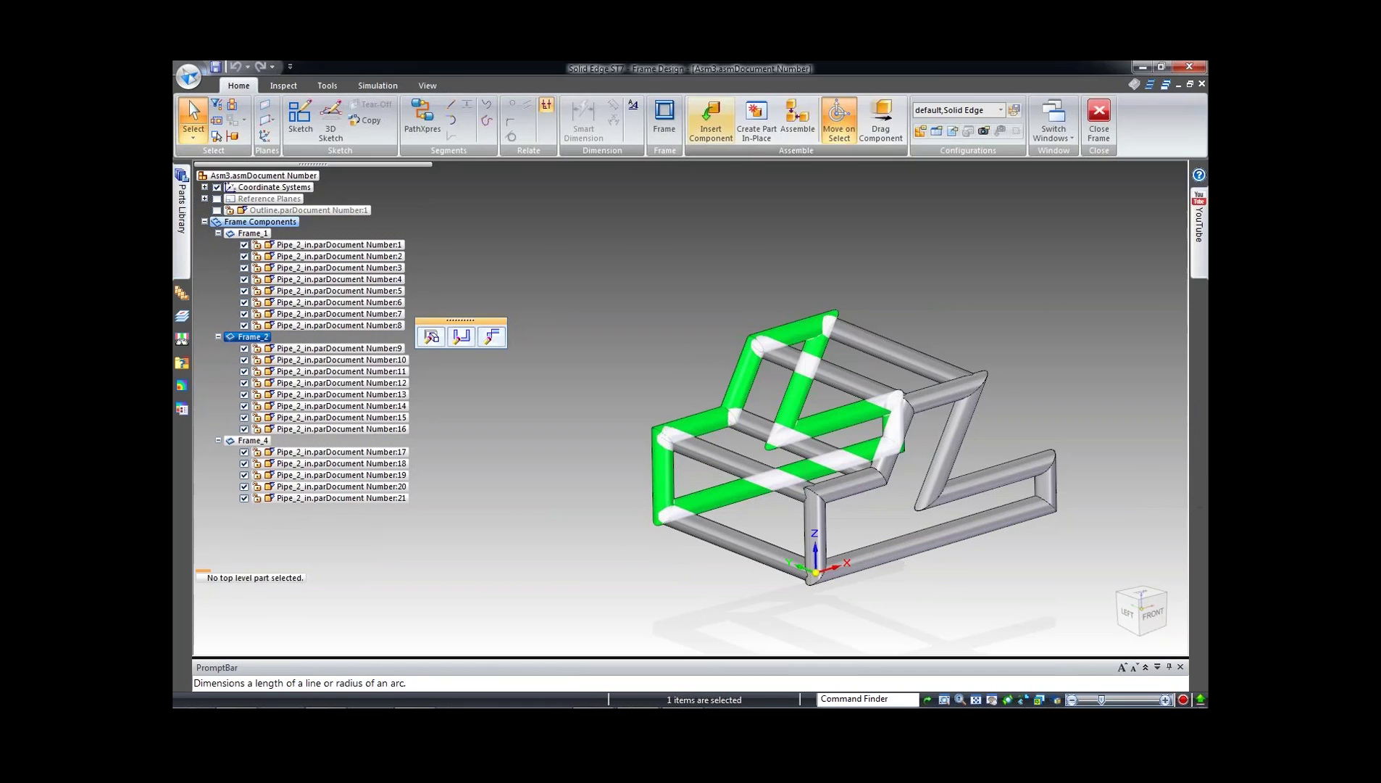
key("Escape")
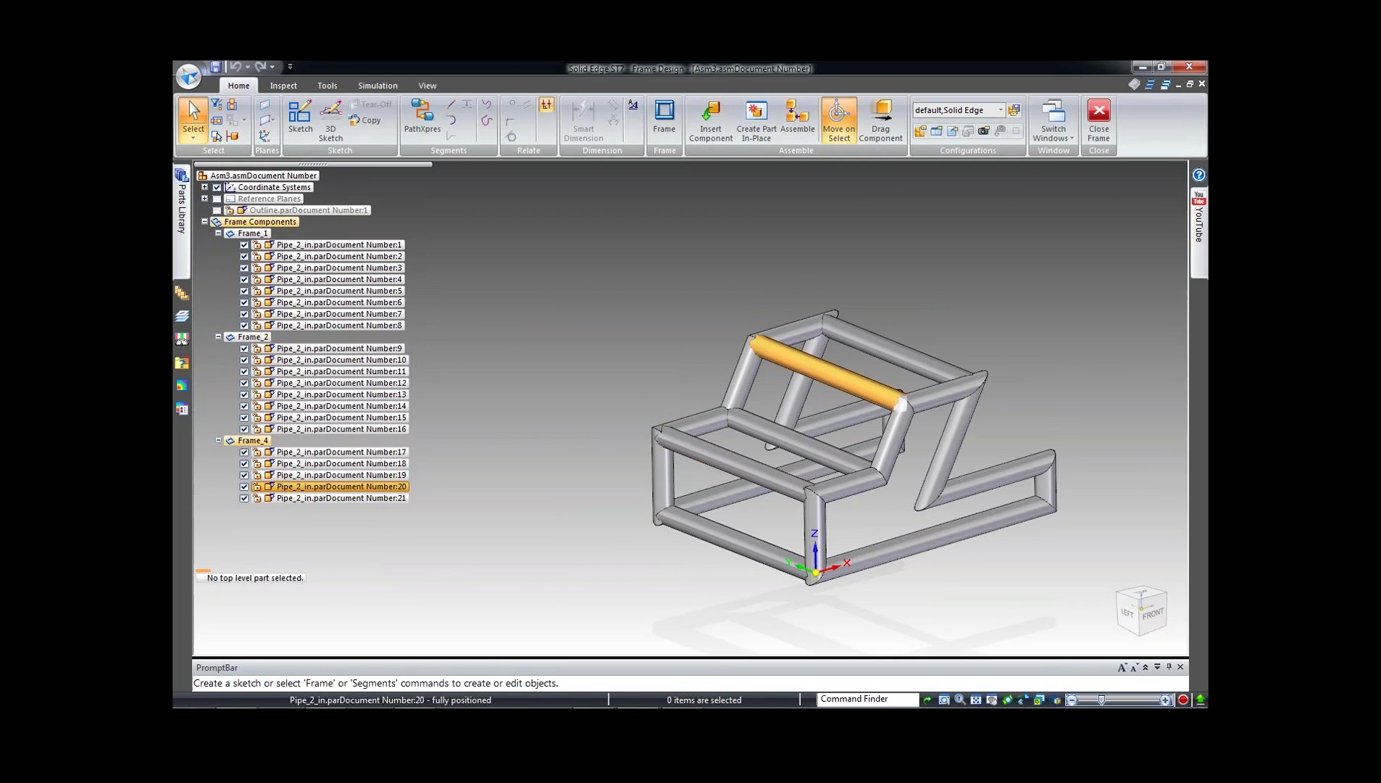
Step: Save the upper cross pipe, Pipe_2_in.par:20 in Frame_4, as the part file Single Pipe 1a.par in the Frame -1 folder
right_click(340, 486)
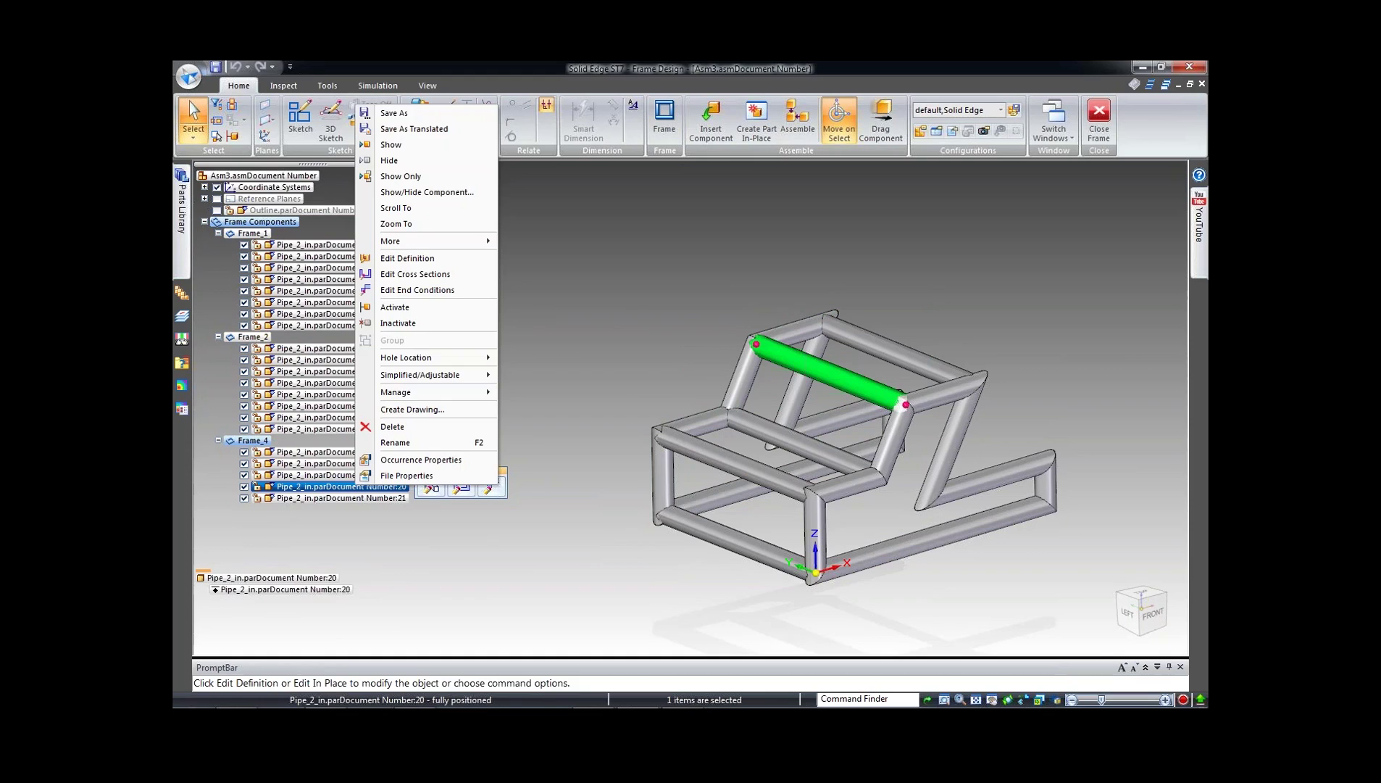
left_click(393, 113)
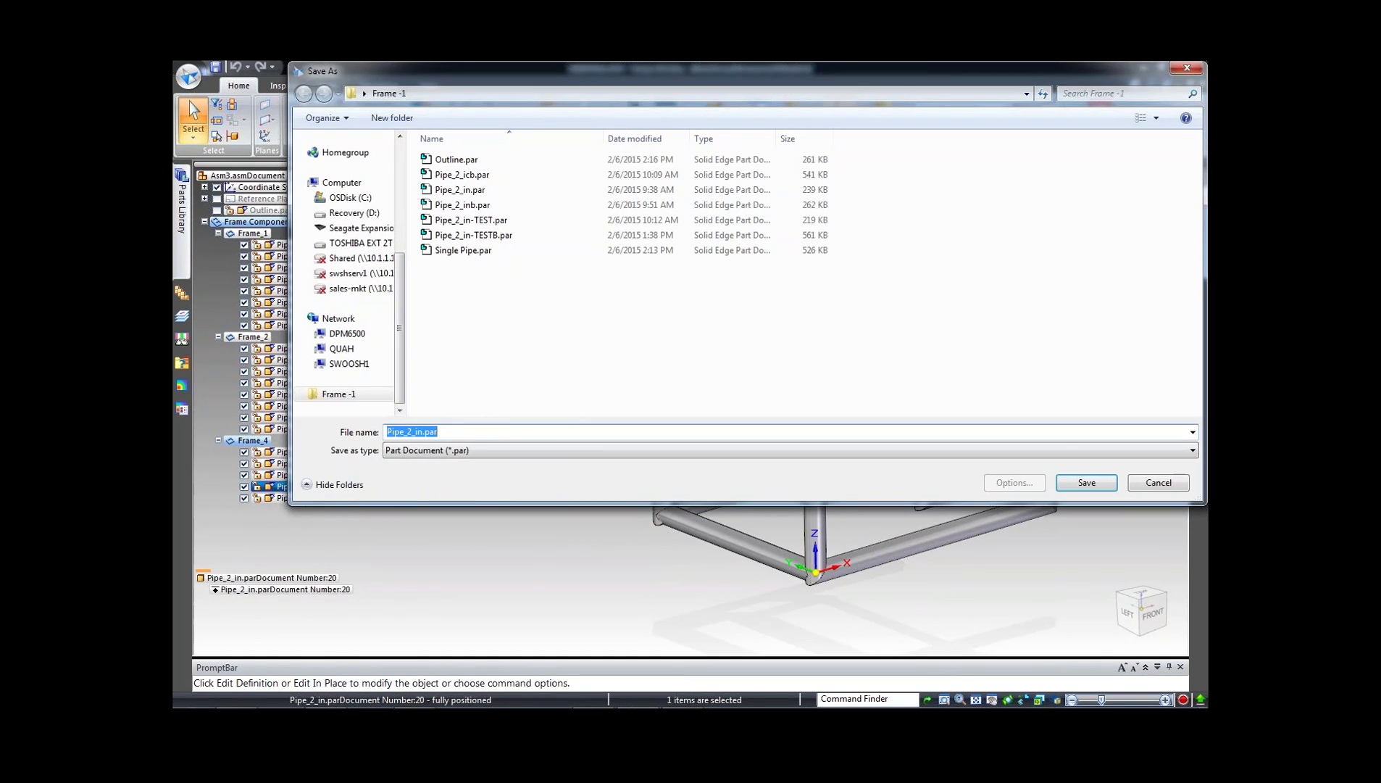
left_click(464, 250)
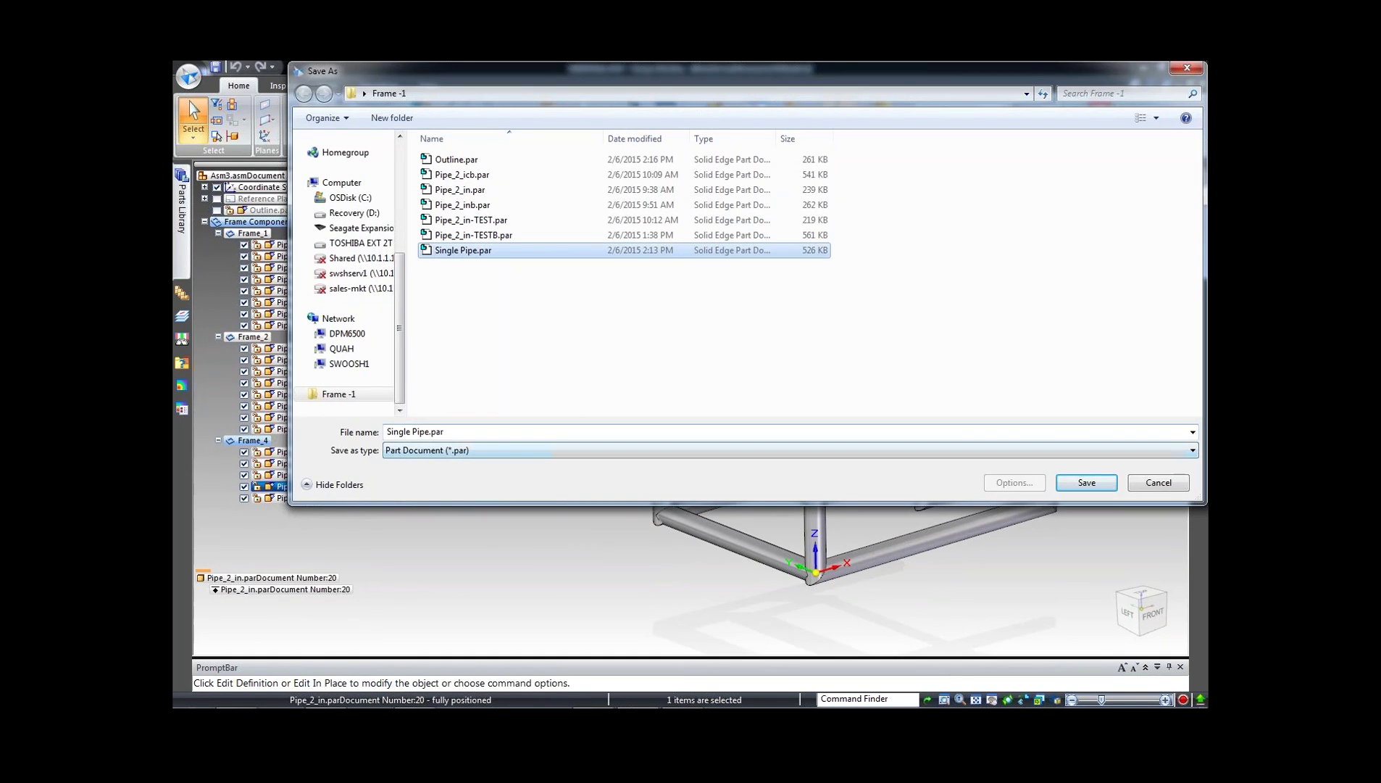
left_click(464, 432)
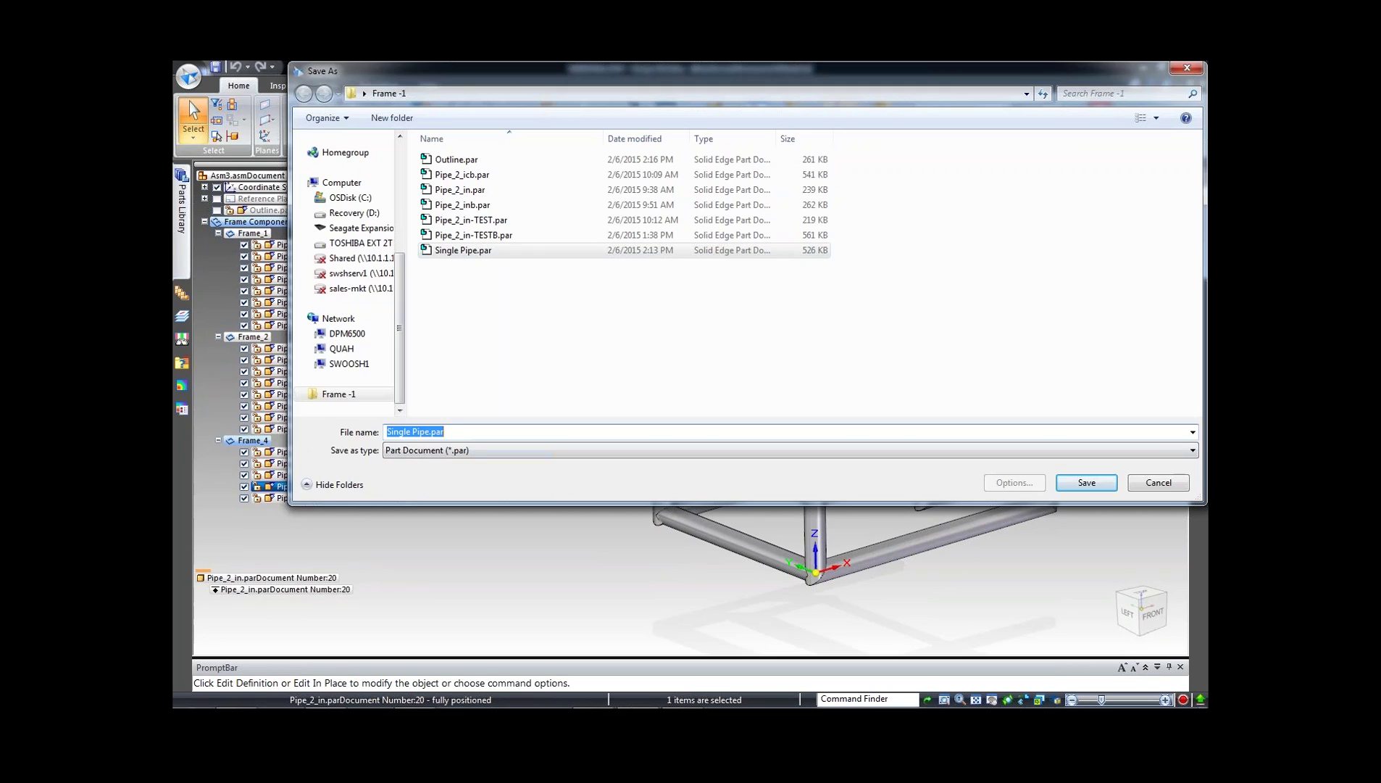
left_click(430, 431)
type("1a")
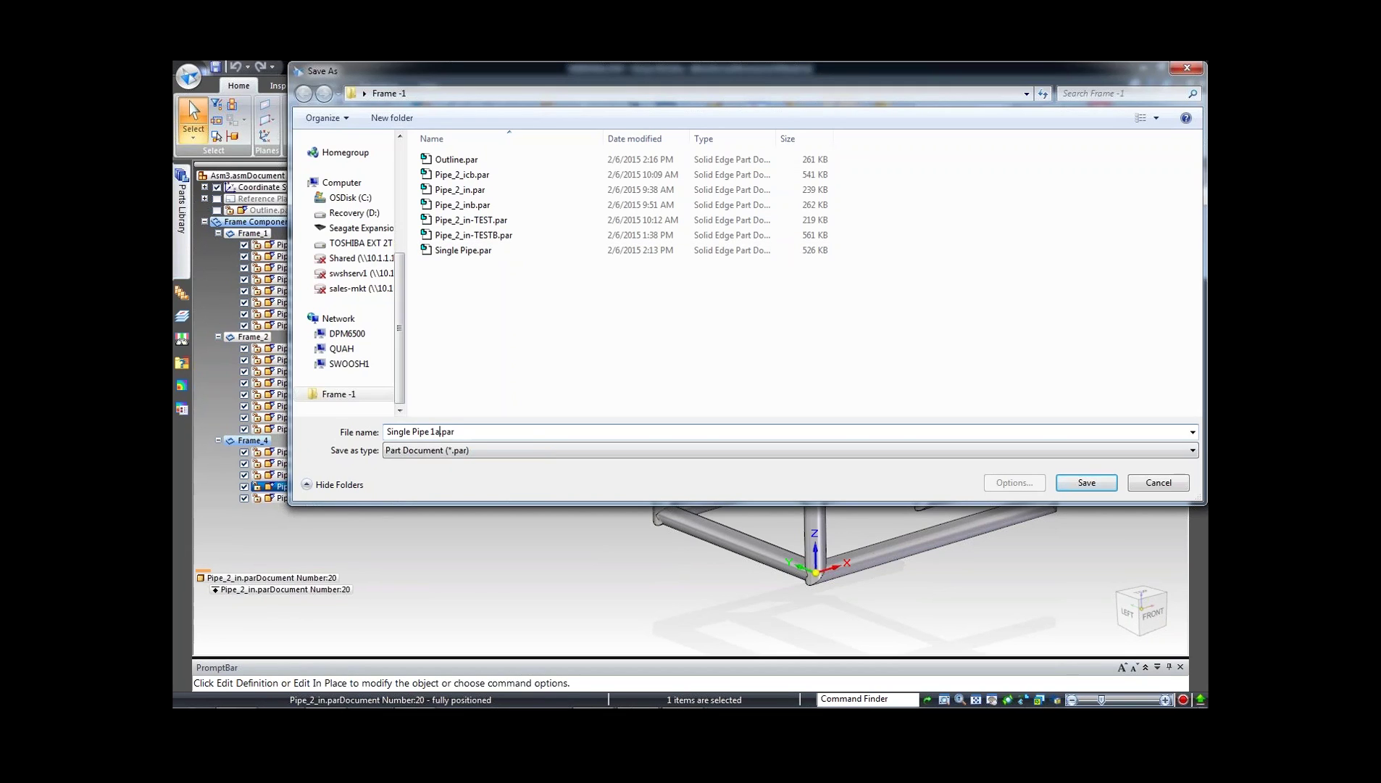
key("Return")
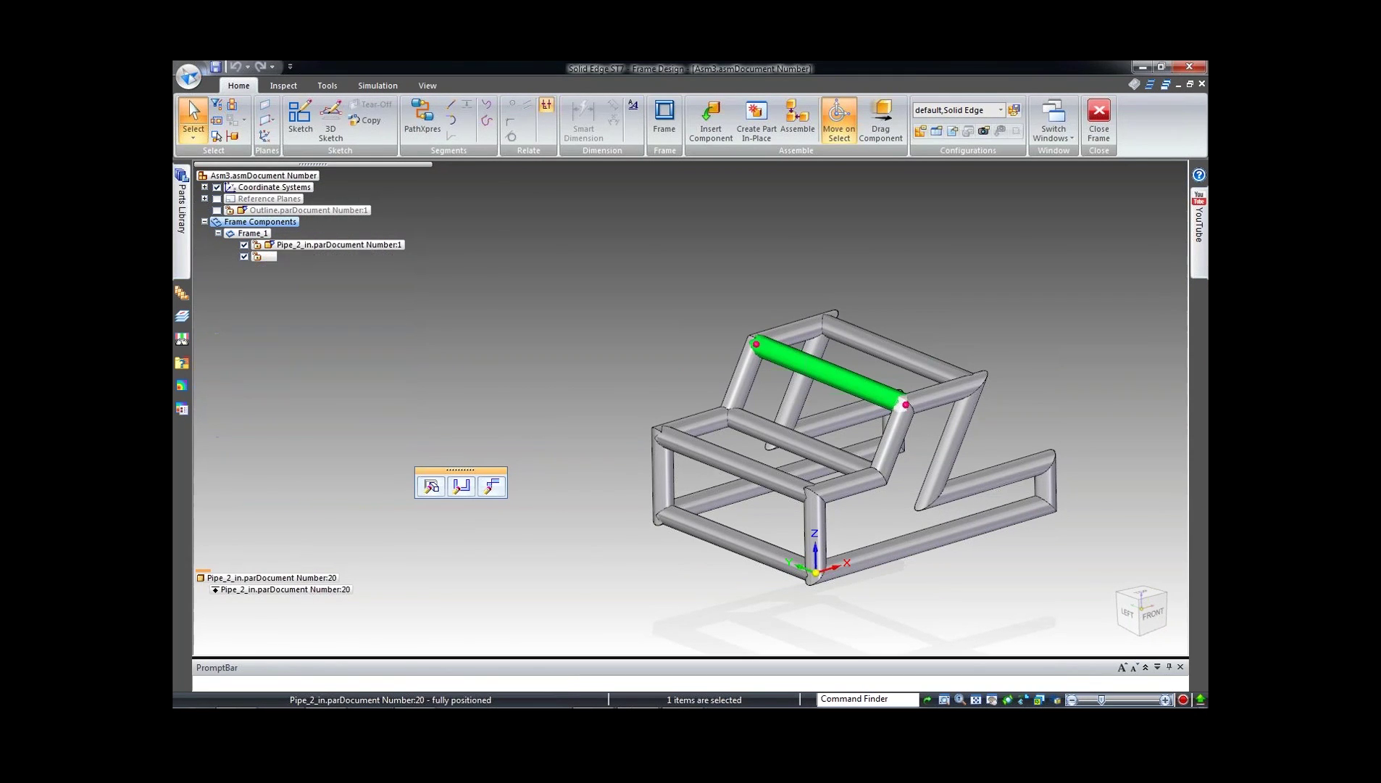
Step: Save the same cross pipe as a translated Parasolid document named Pipe Par in the Frame -1 folder
right_click(354, 486)
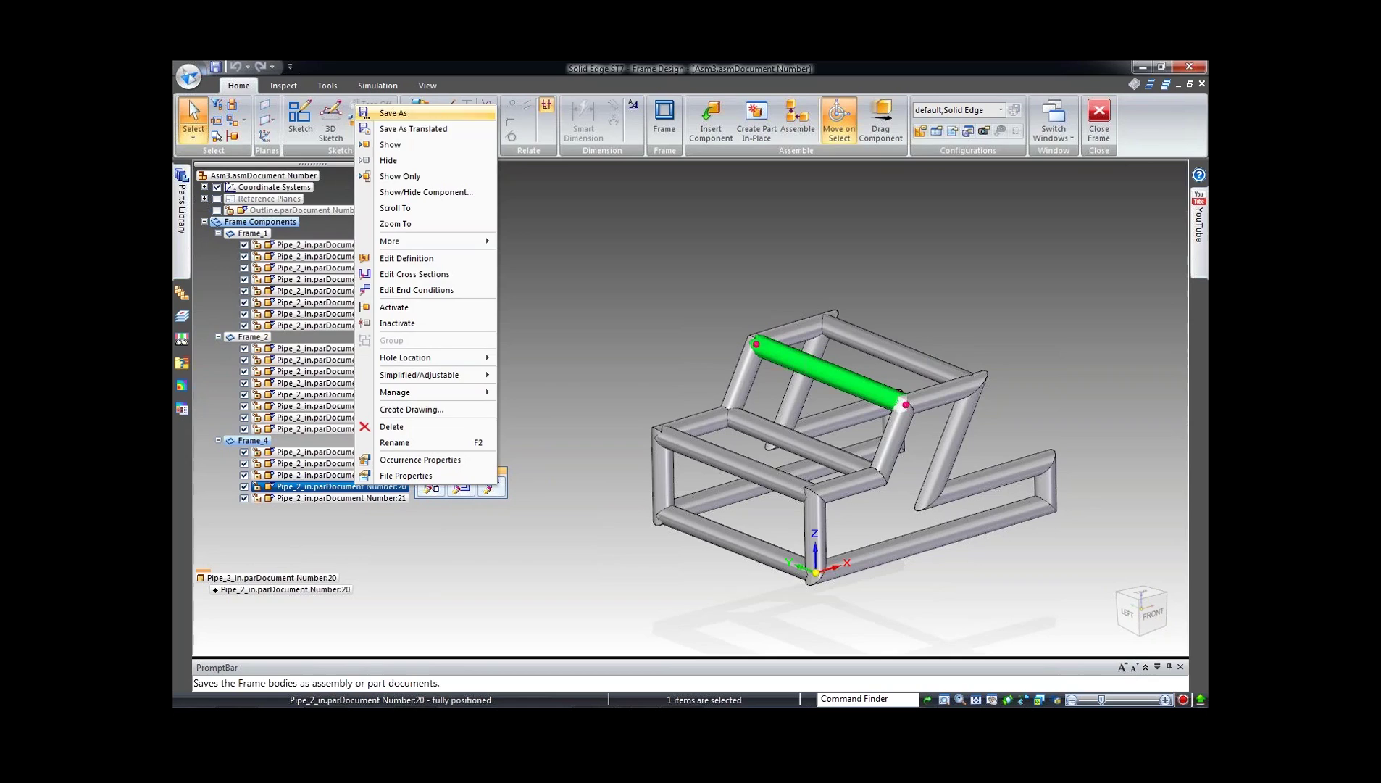
left_click(413, 128)
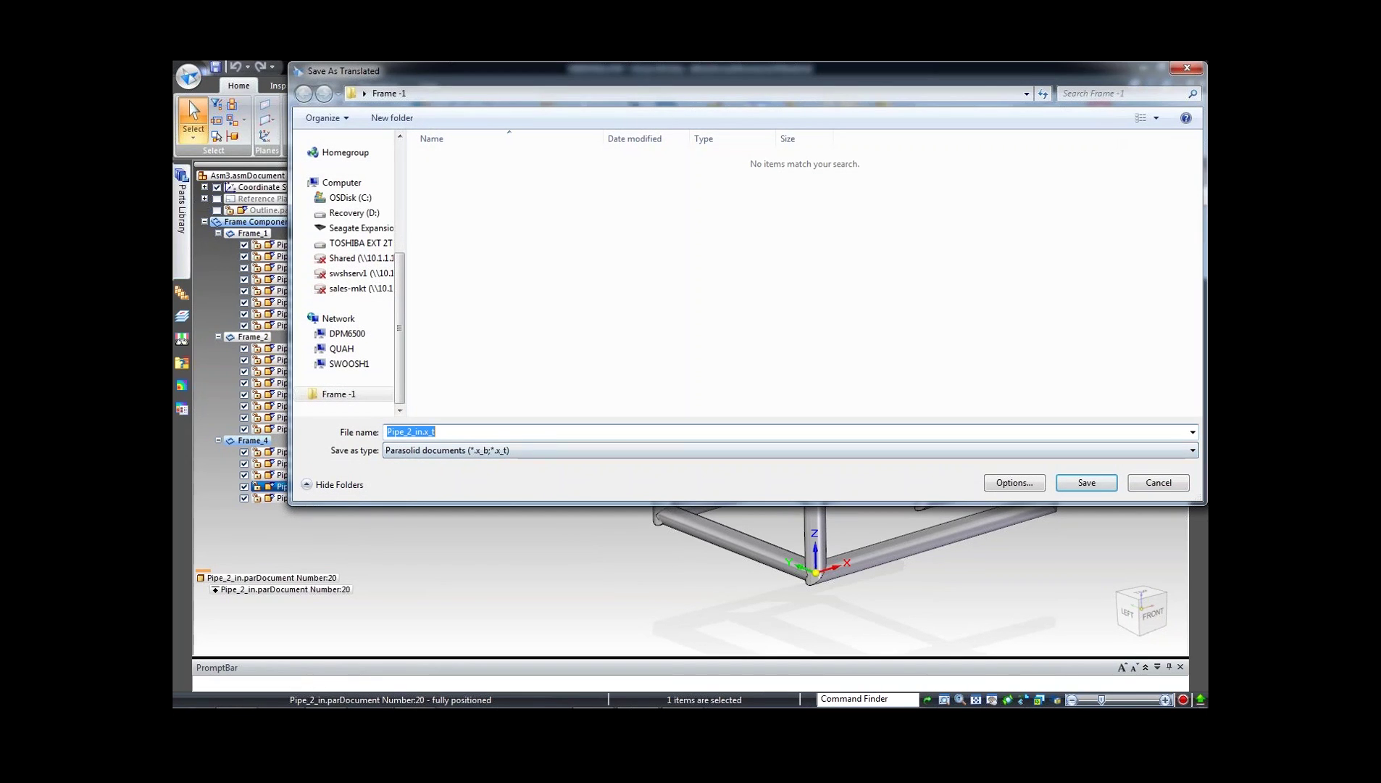
type("P")
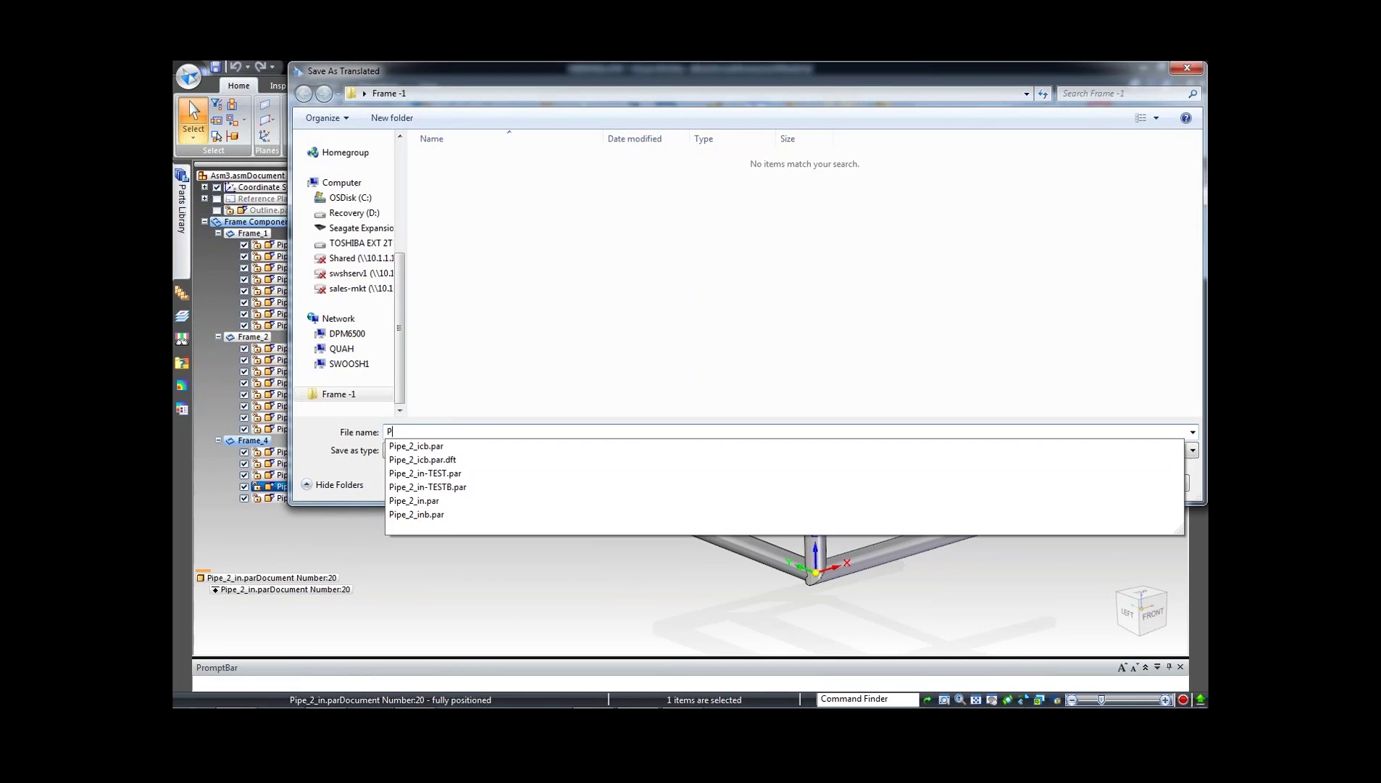
type("ipe Pa")
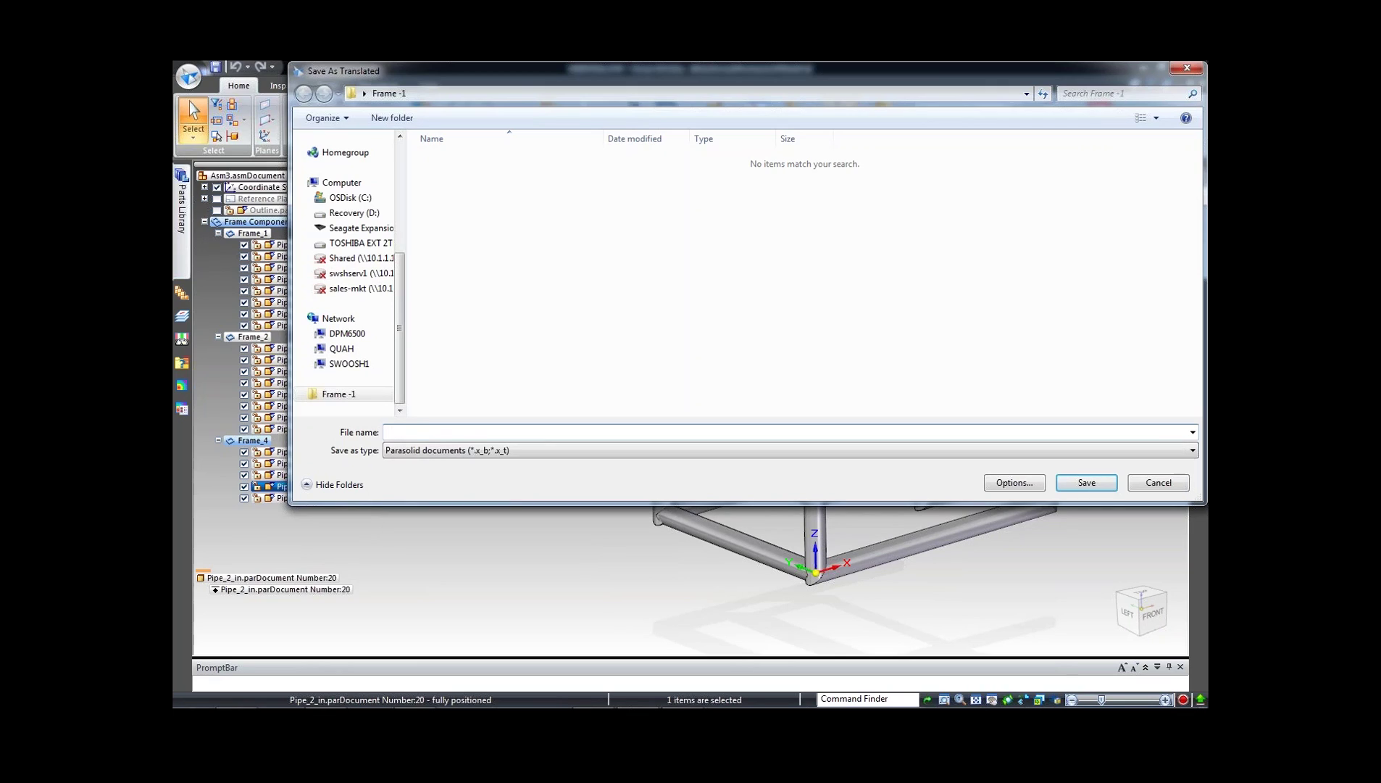
type("r")
key("Return")
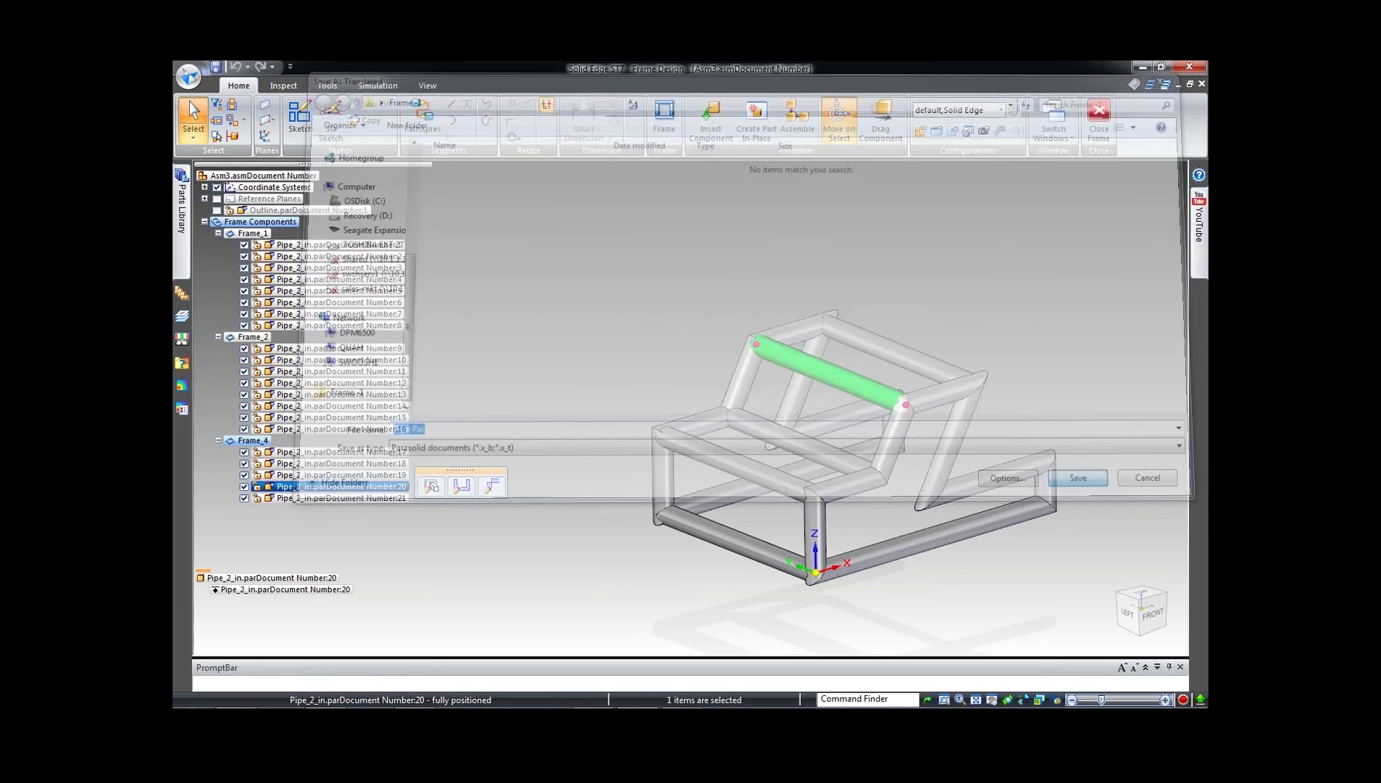
key("Escape")
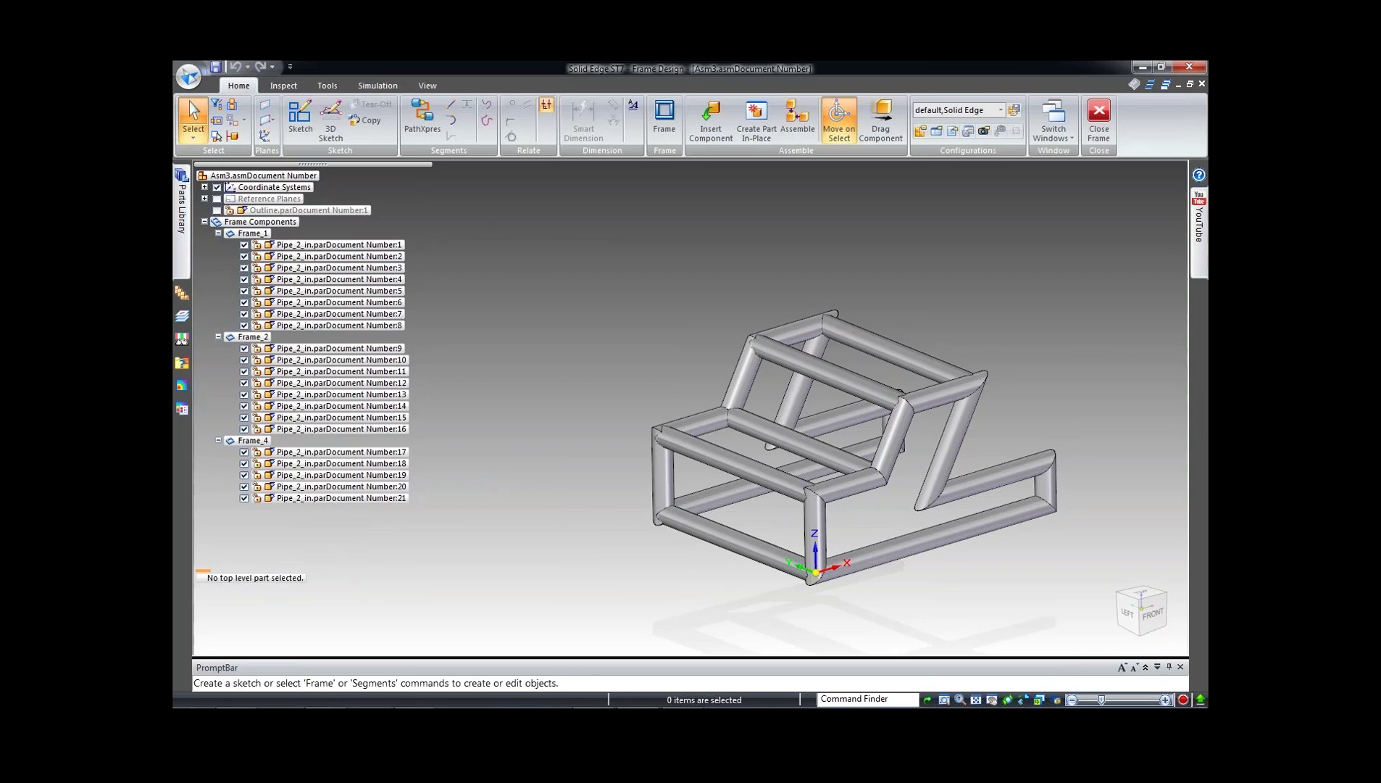
Step: Close the Frame Design environment and return to the assembly
left_click(189, 76)
key("Escape")
left_click(1098, 122)
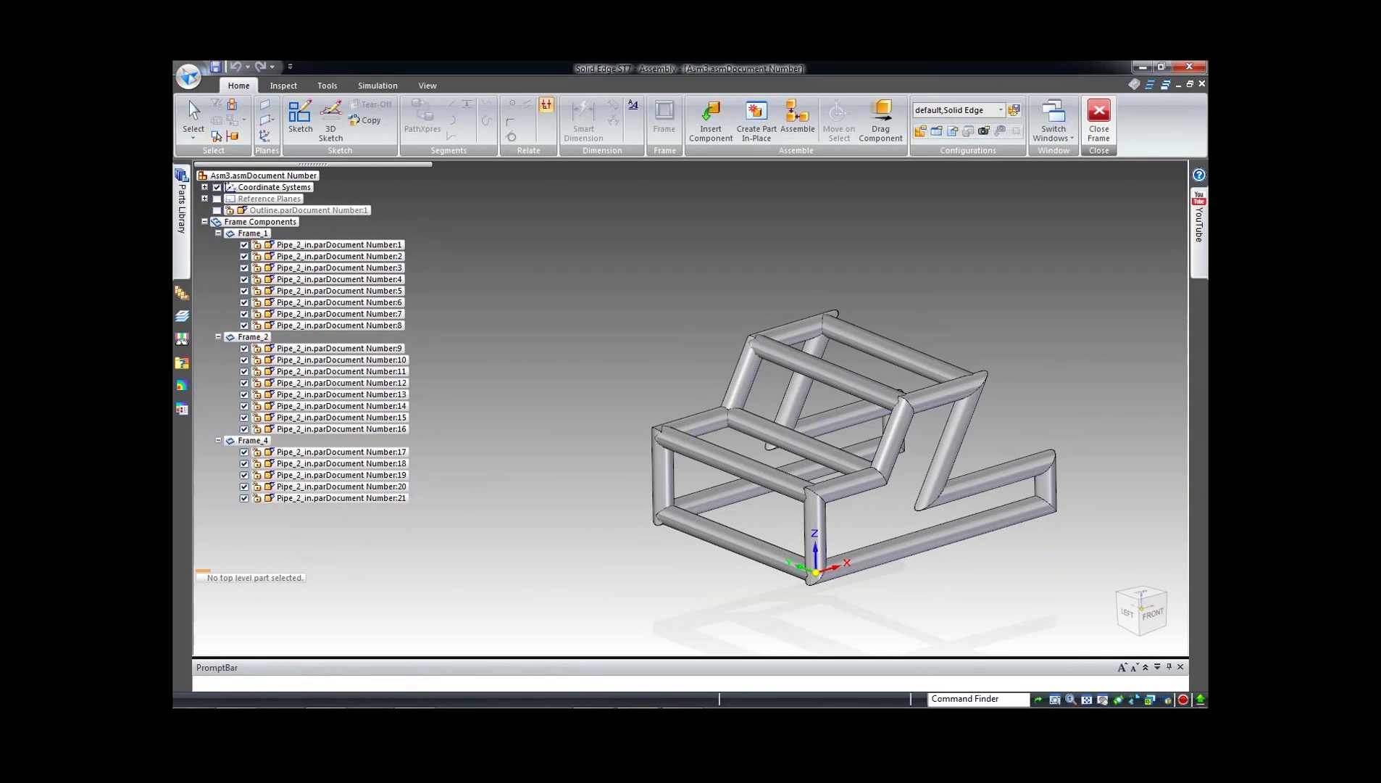
Step: Open Pipe Par.x_t from the Frame -1 folder using the ansi inch sheet metal.psm template
left_click(188, 75)
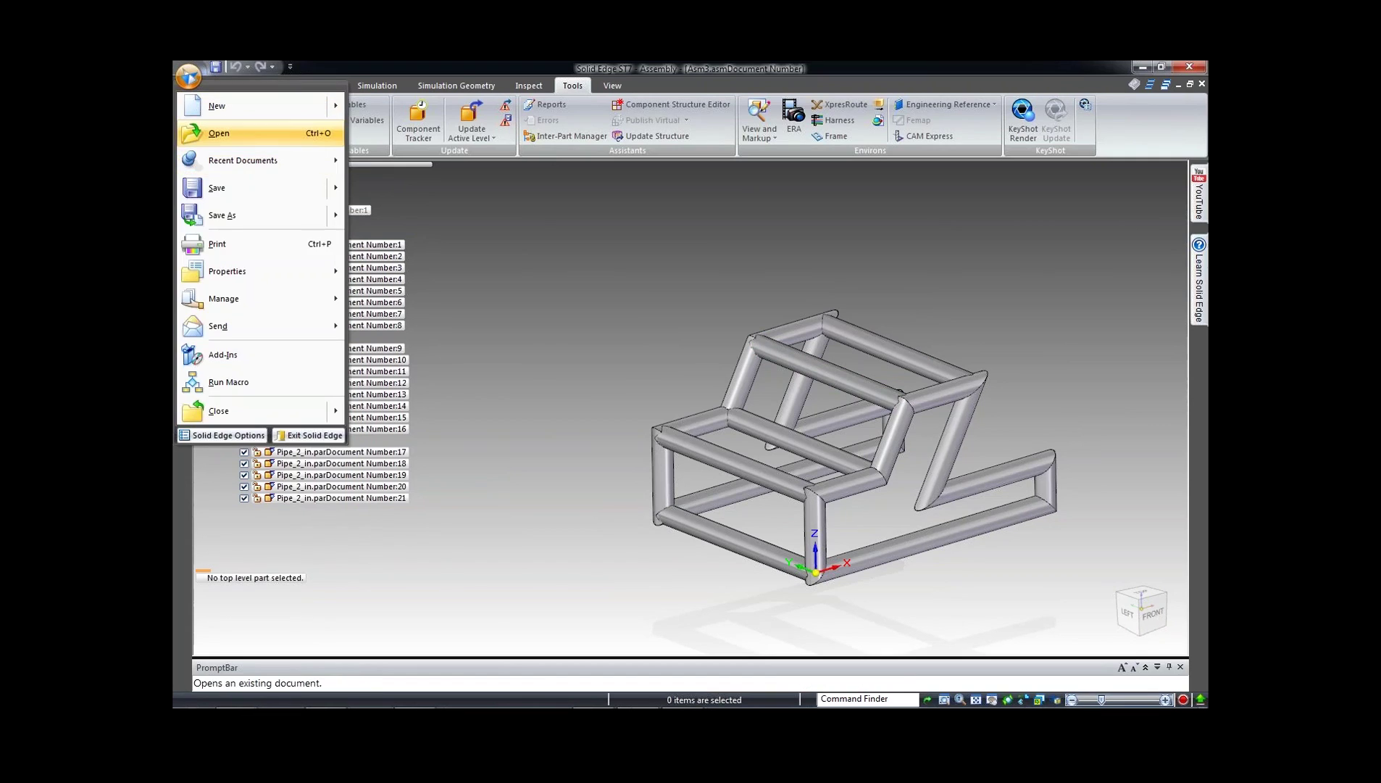
left_click(218, 133)
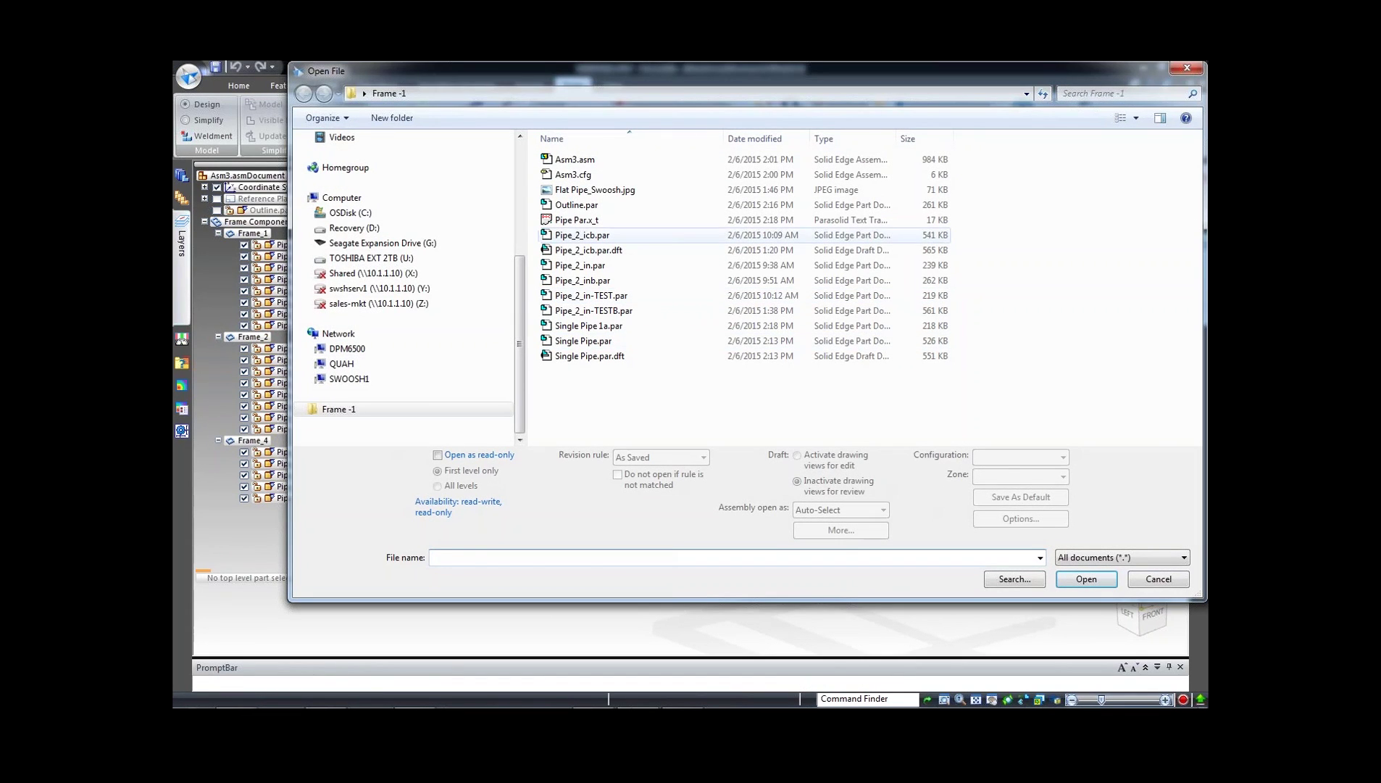
left_click(577, 219)
left_click(1086, 578)
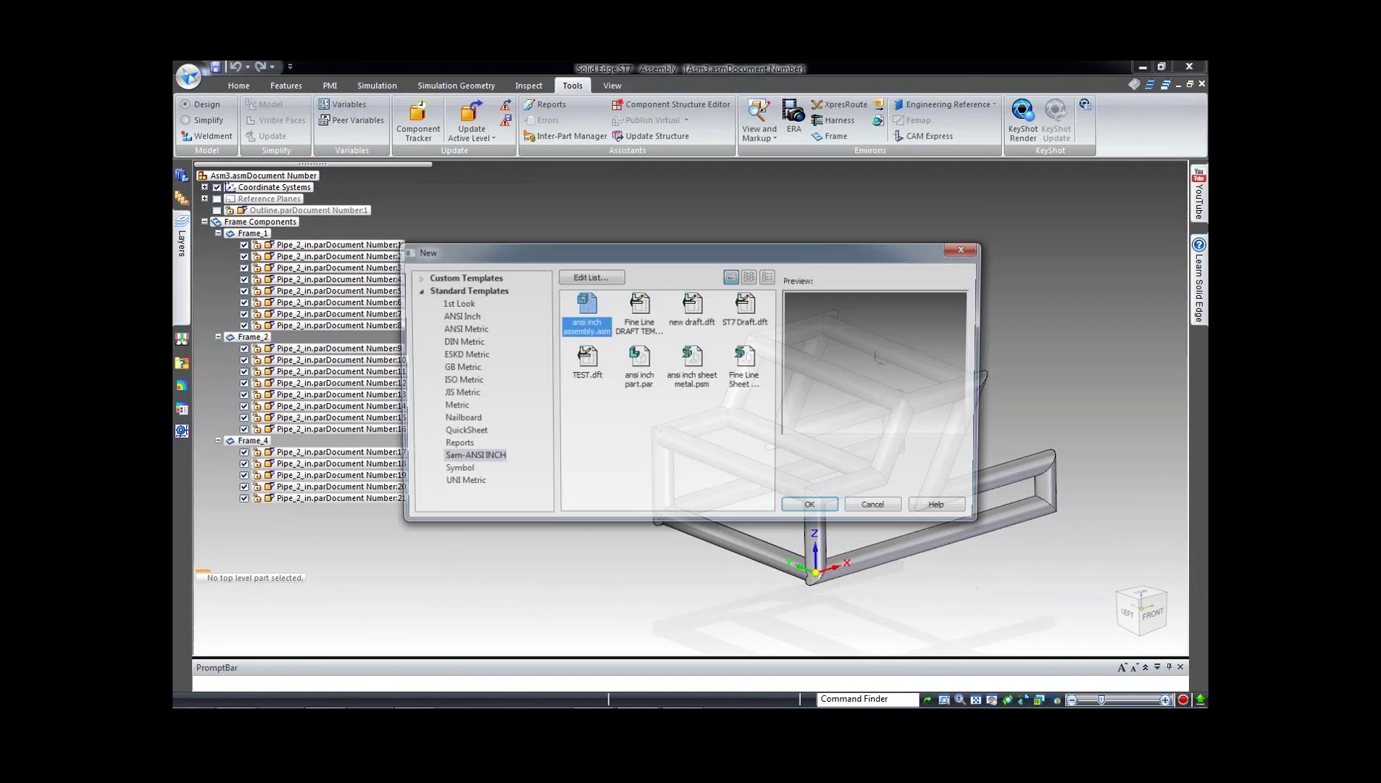
left_click(692, 366)
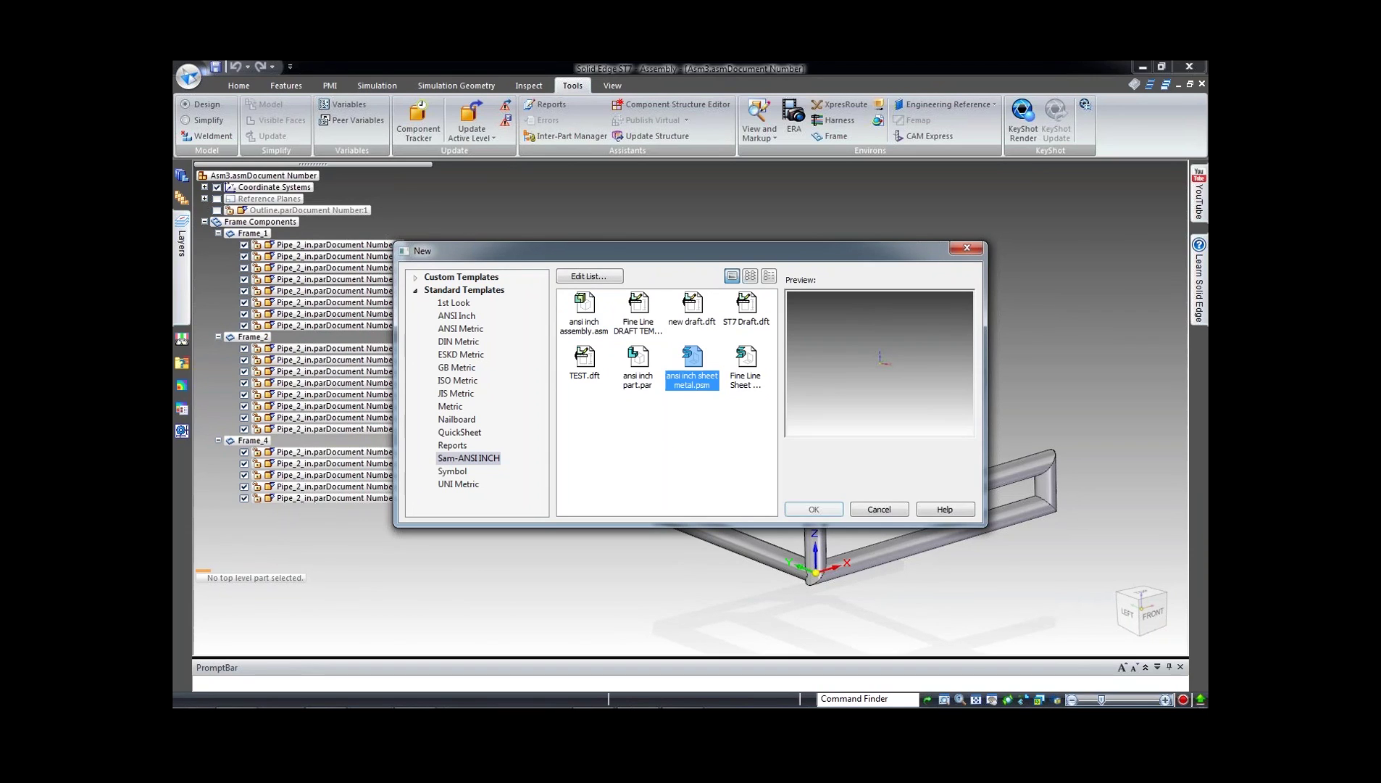
left_click(814, 509)
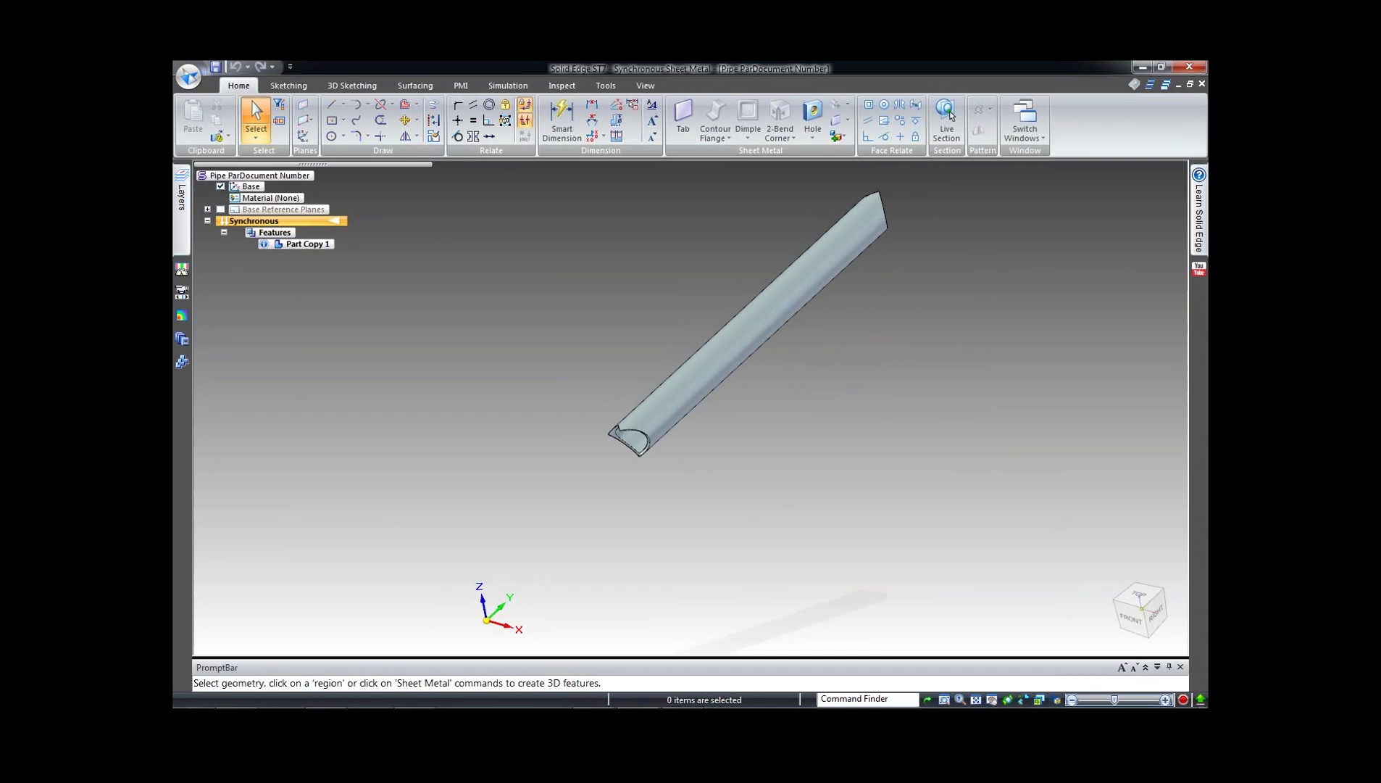
Step: Look up the Save As Flat option for the imported sheet metal pipe, without saving a flat copy
left_click(189, 77)
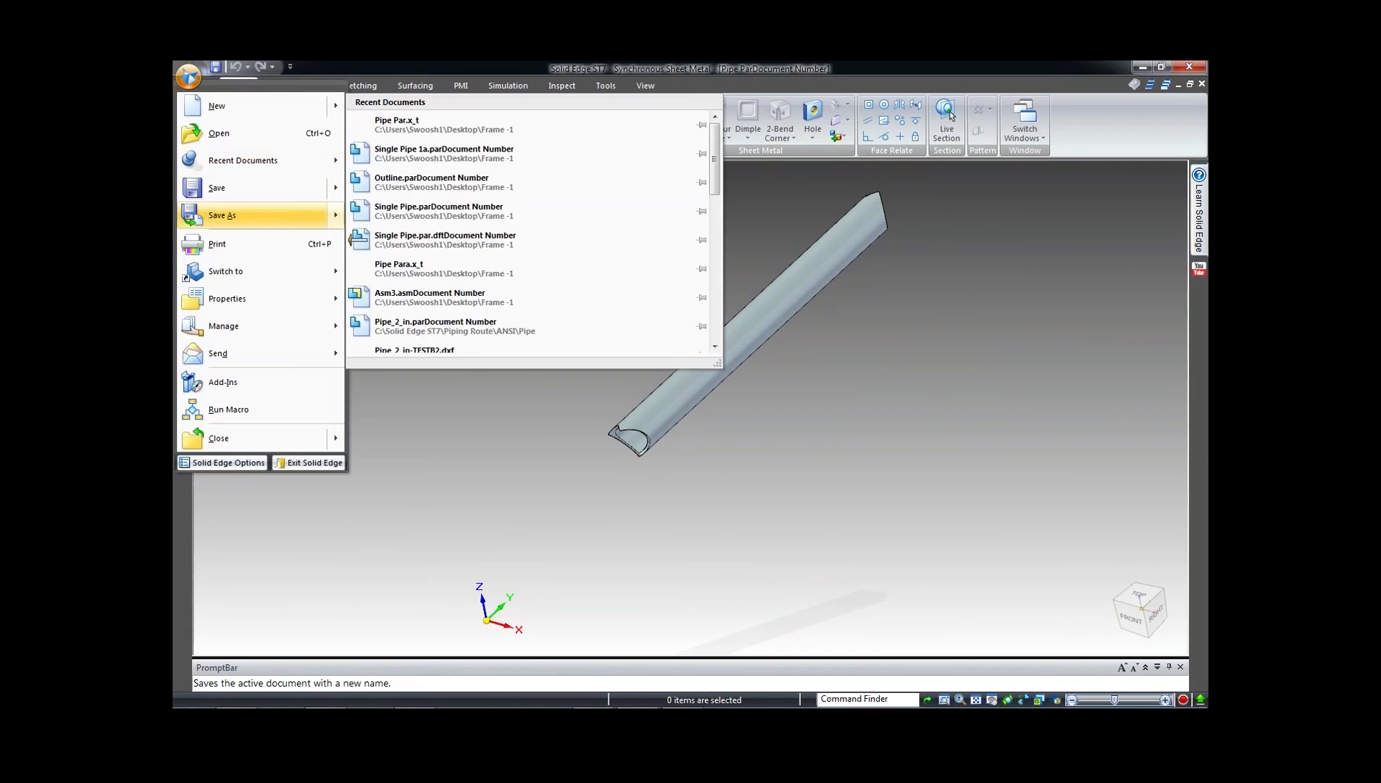
mouse_move(254, 215)
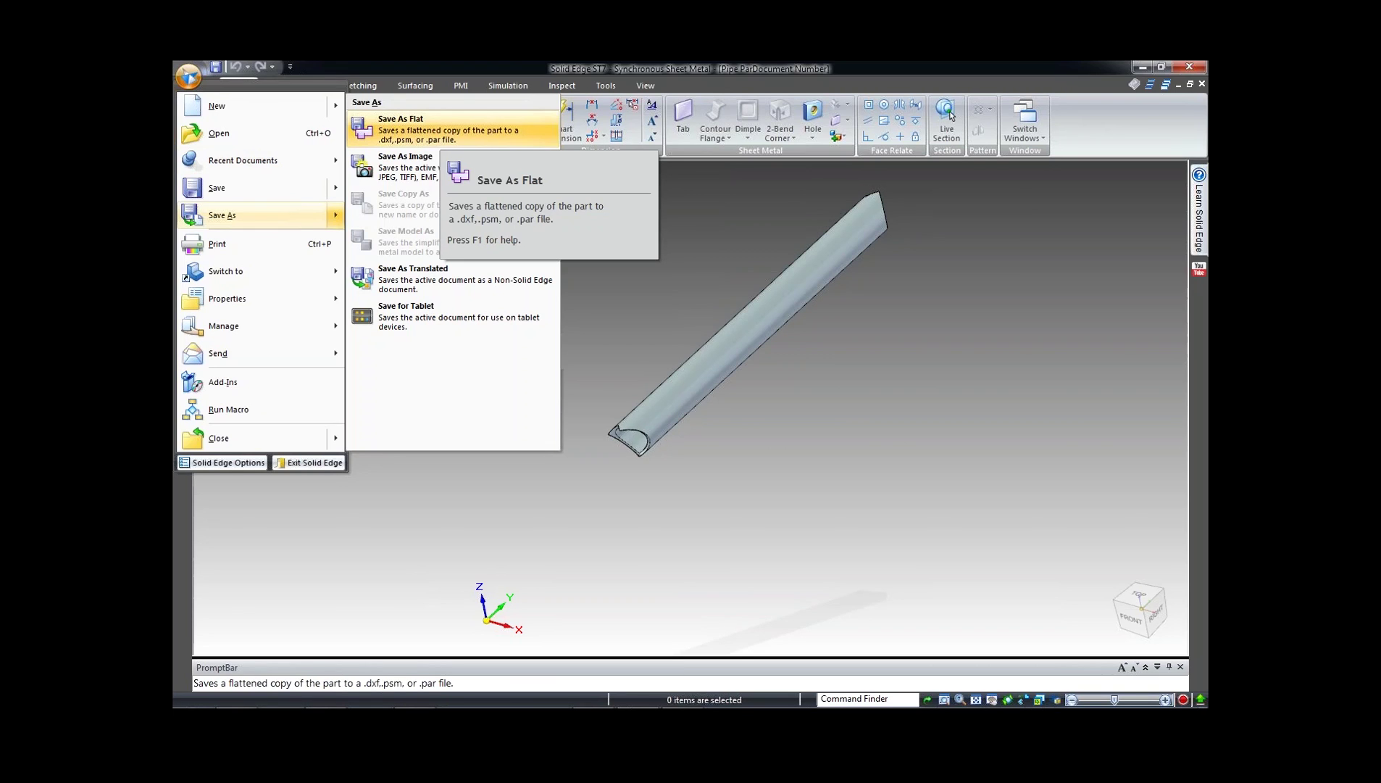
key("Escape")
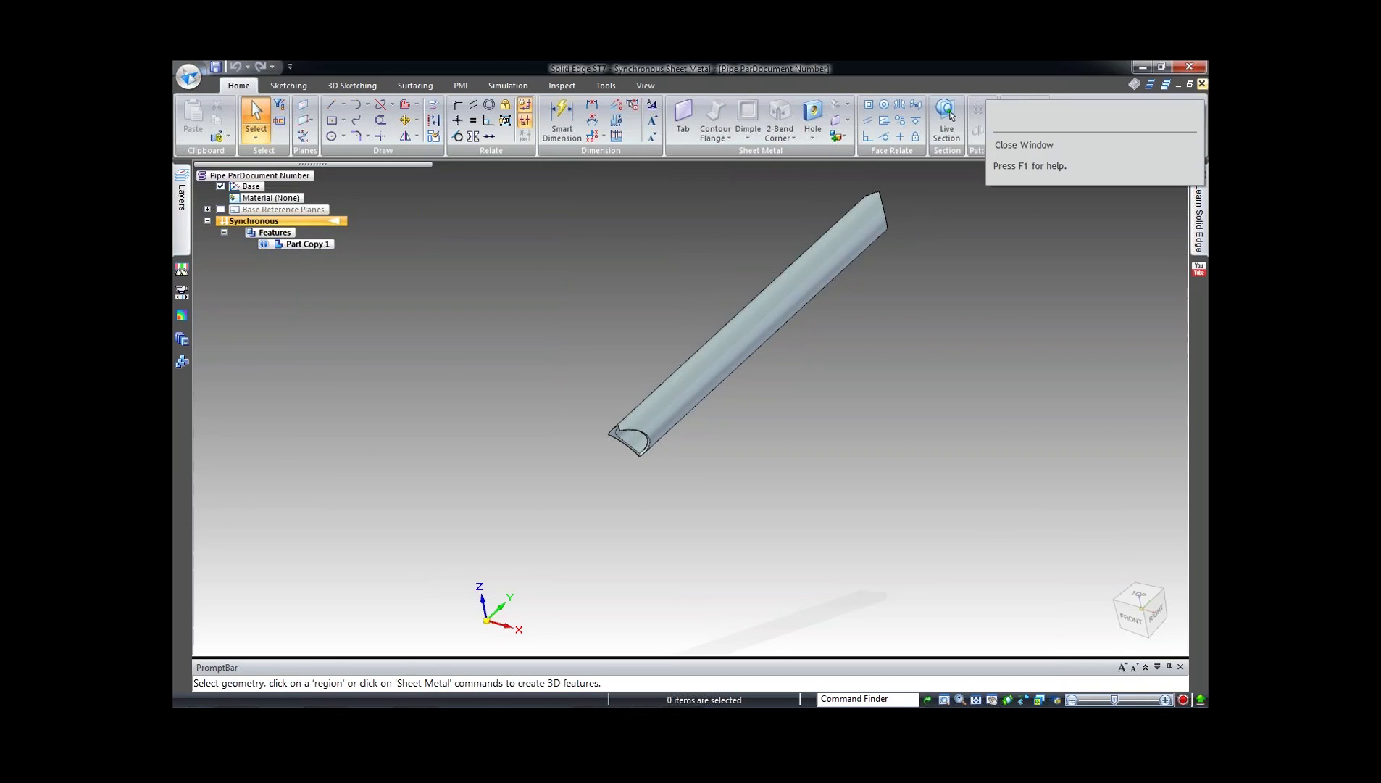
Step: Close the imported sheet metal pipe document and open Single Pipe 1a.par from the Frame -1 folder
left_click(1202, 84)
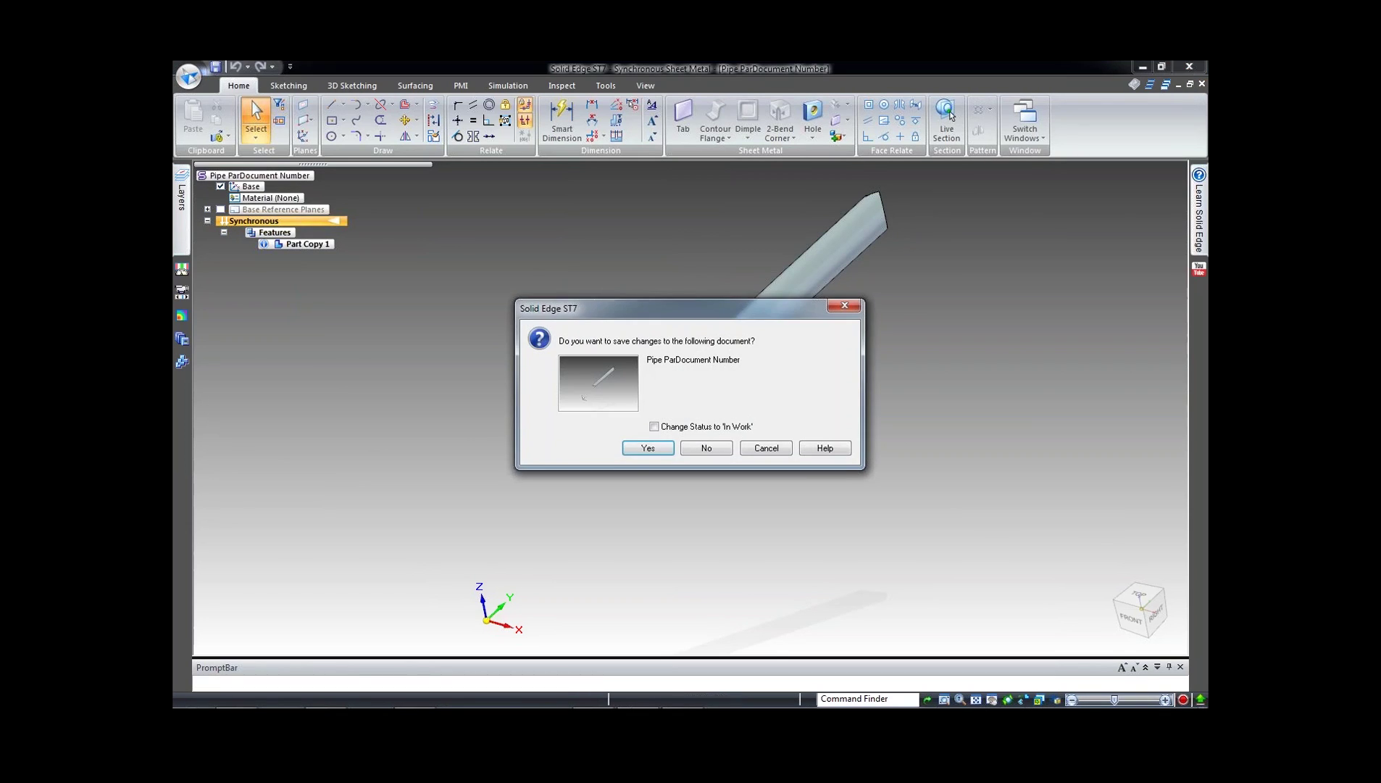
key("Return")
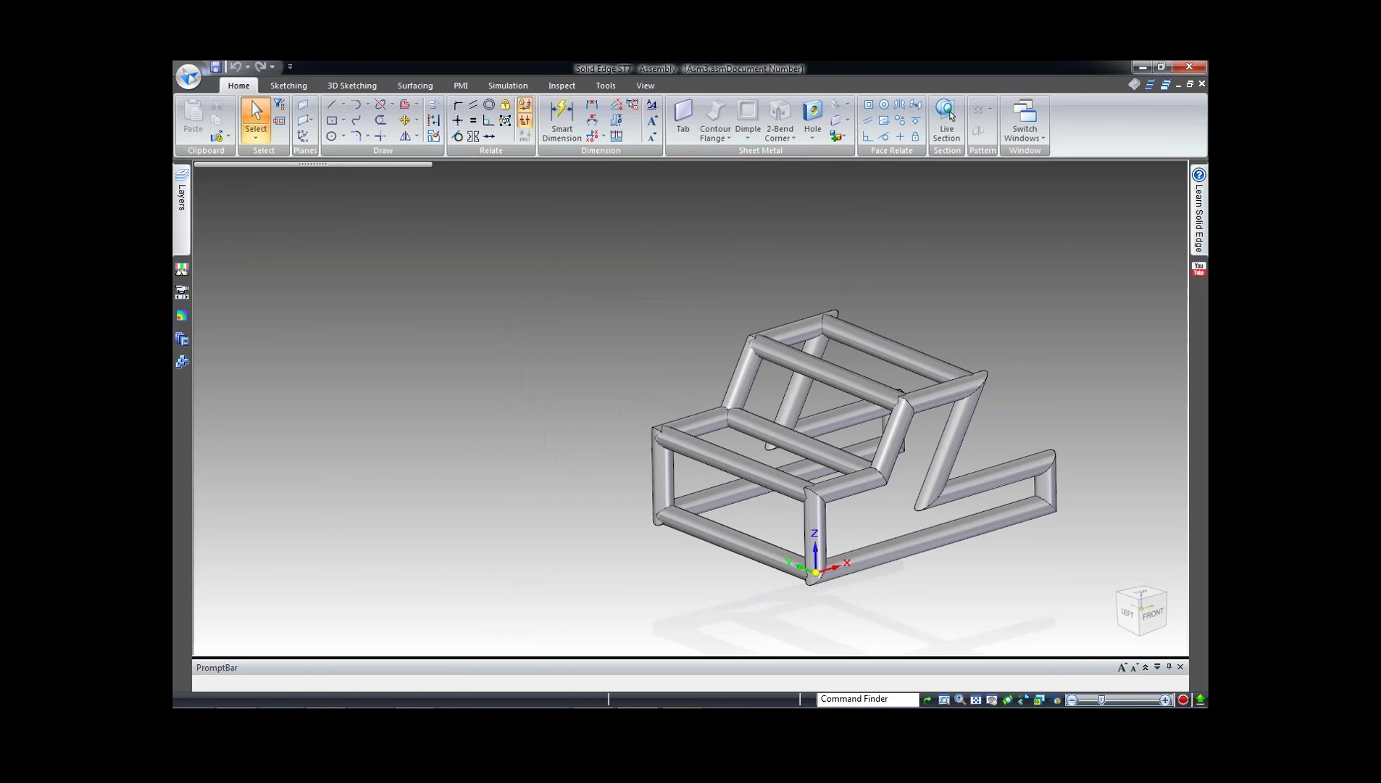
left_click(188, 75)
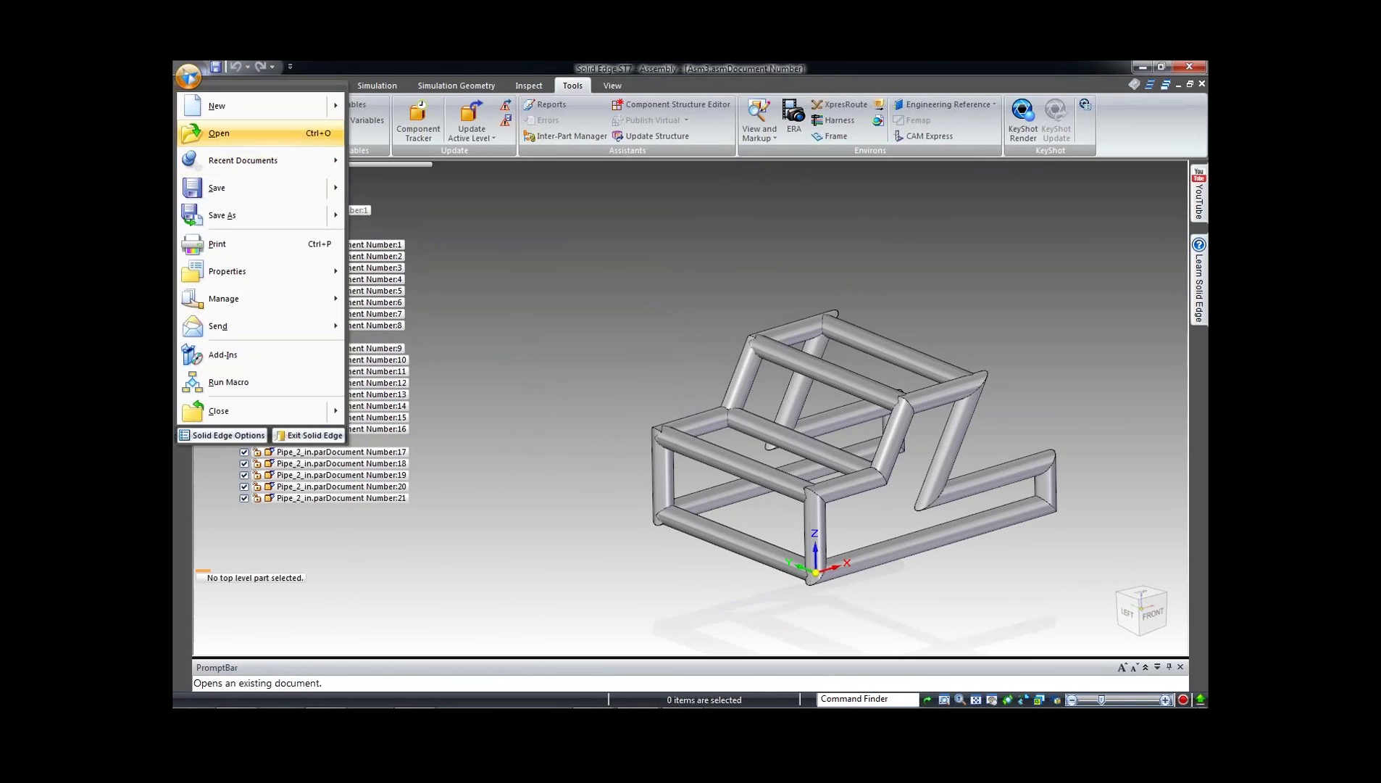
left_click(216, 131)
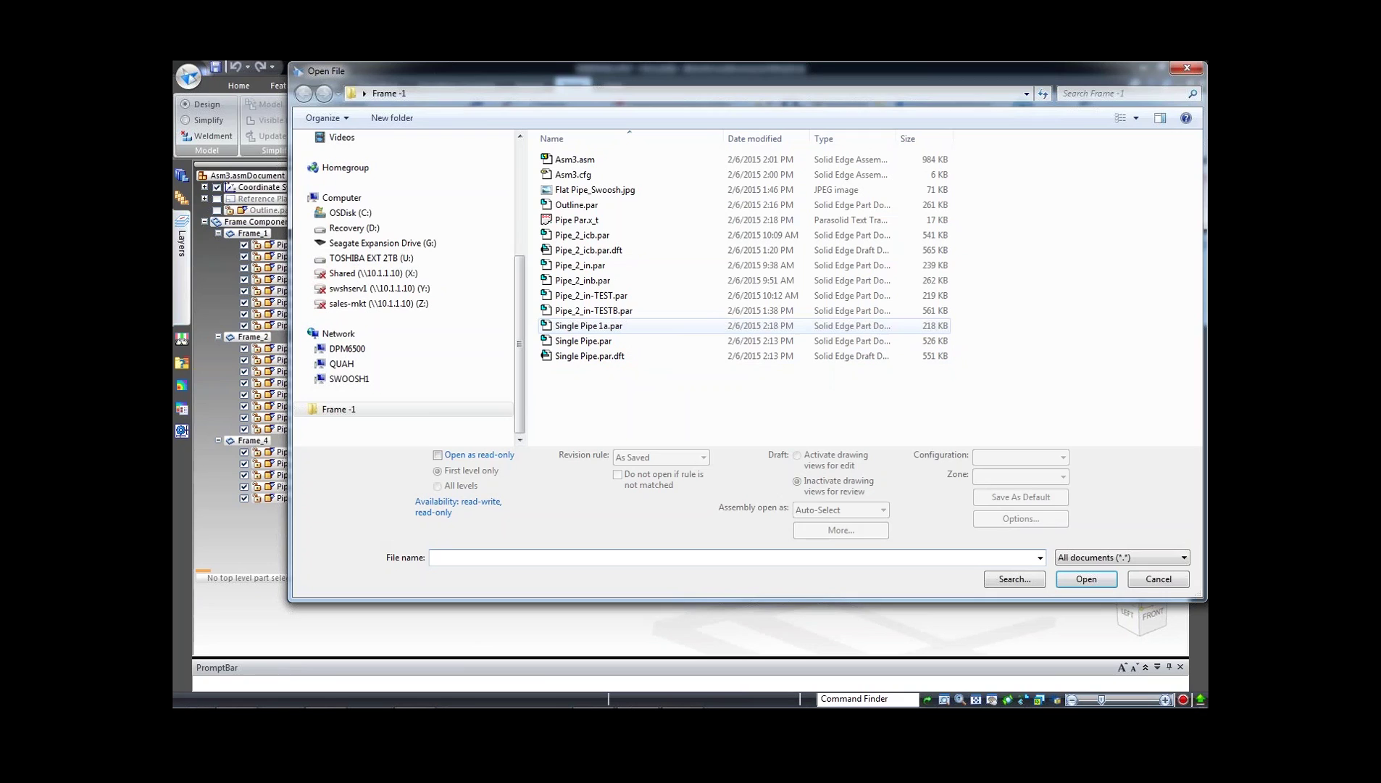
left_click(618, 328)
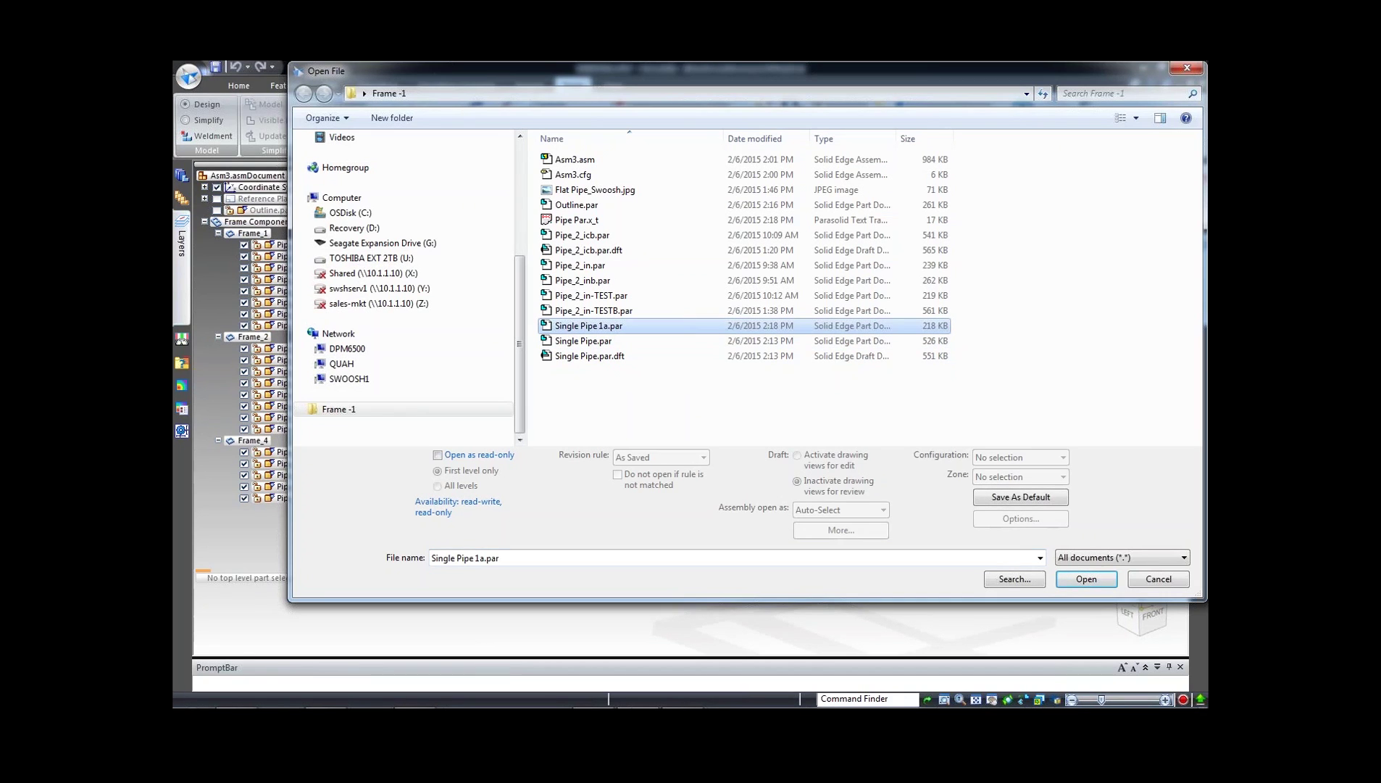
left_click(1087, 578)
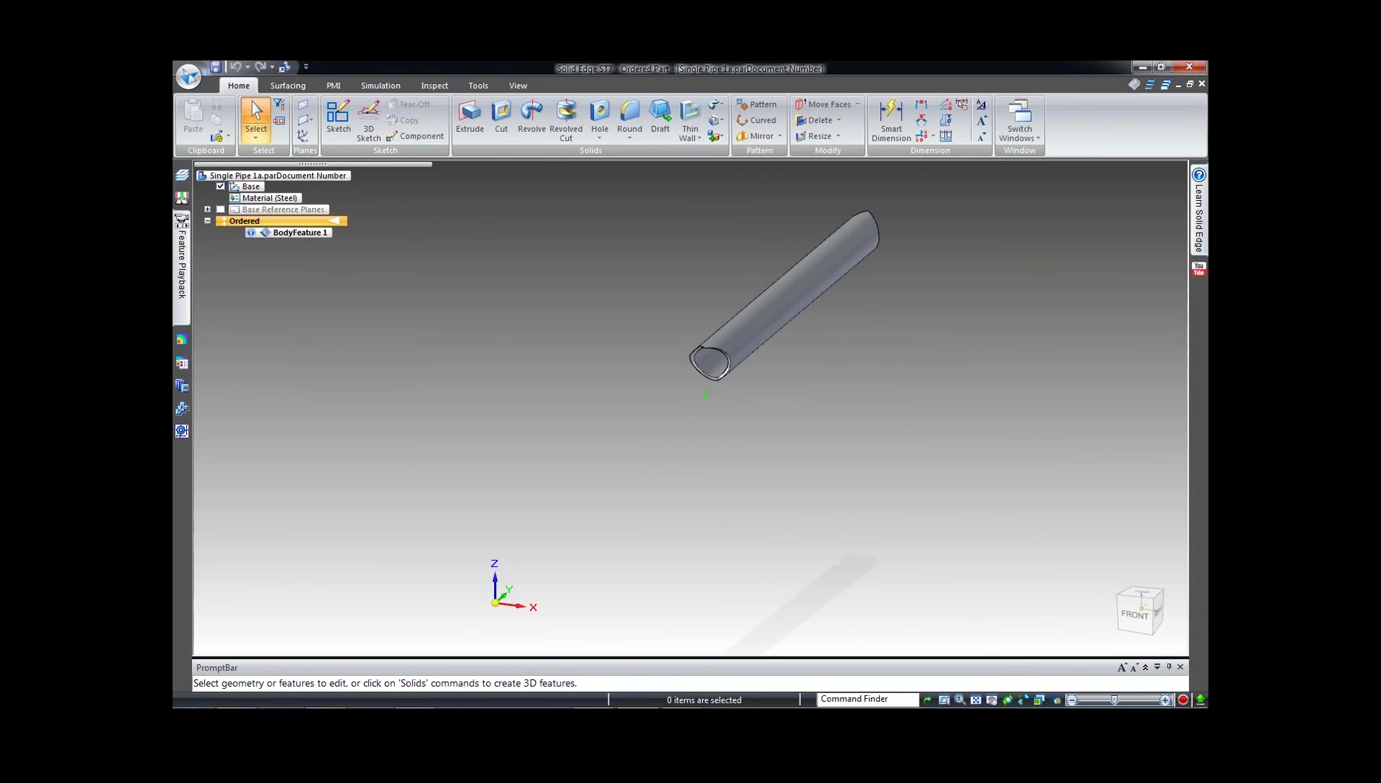
Step: Optimize the imported pipe body and accept the optimization report
key("ctrl+t")
scroll(869, 391, "down", 2)
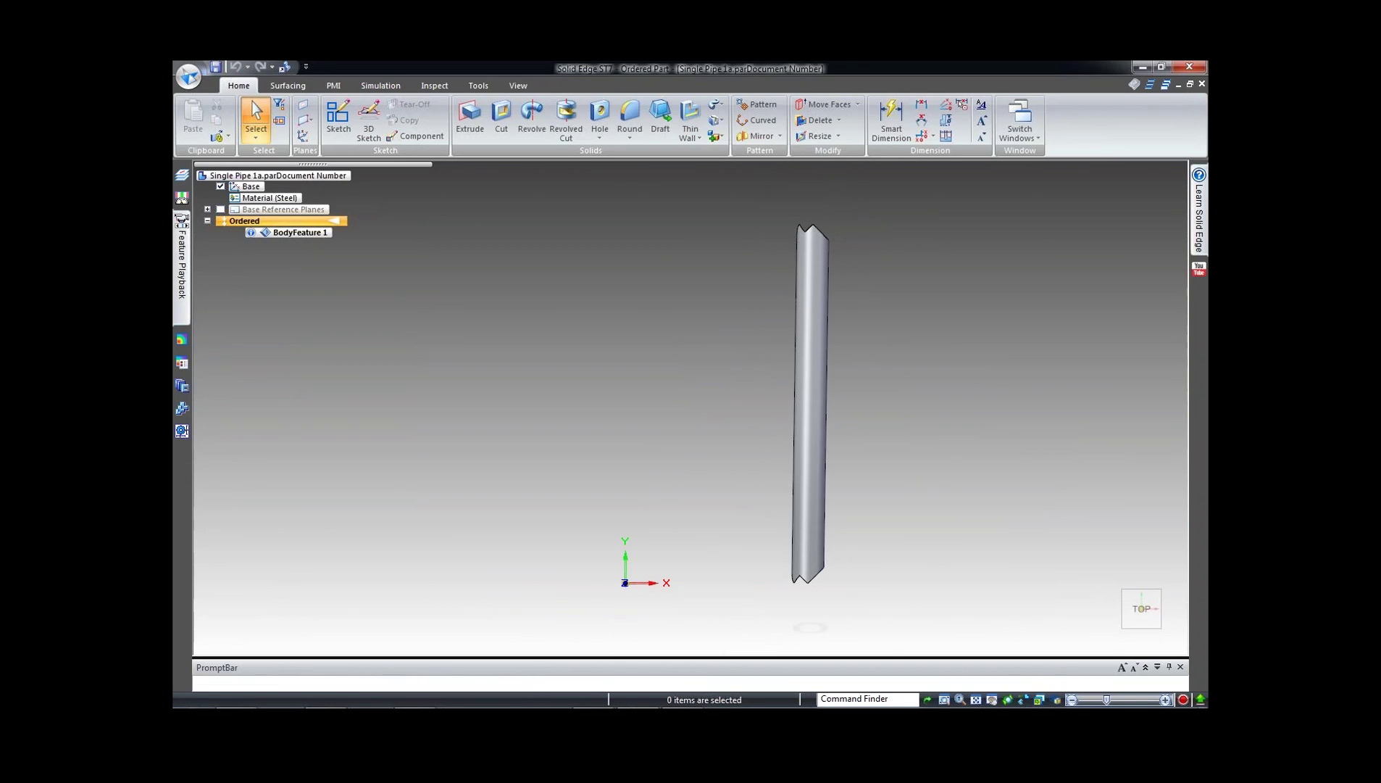
left_click(297, 232)
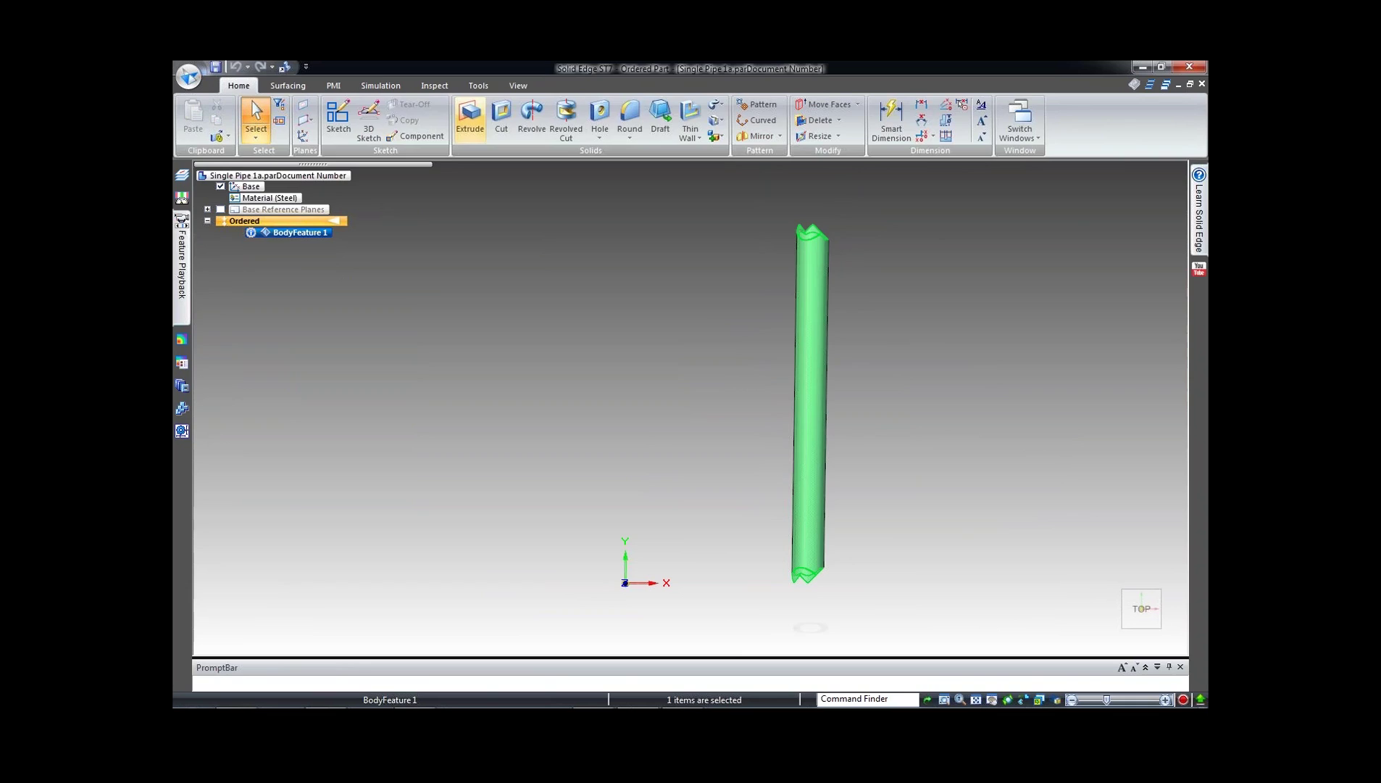
left_click(478, 86)
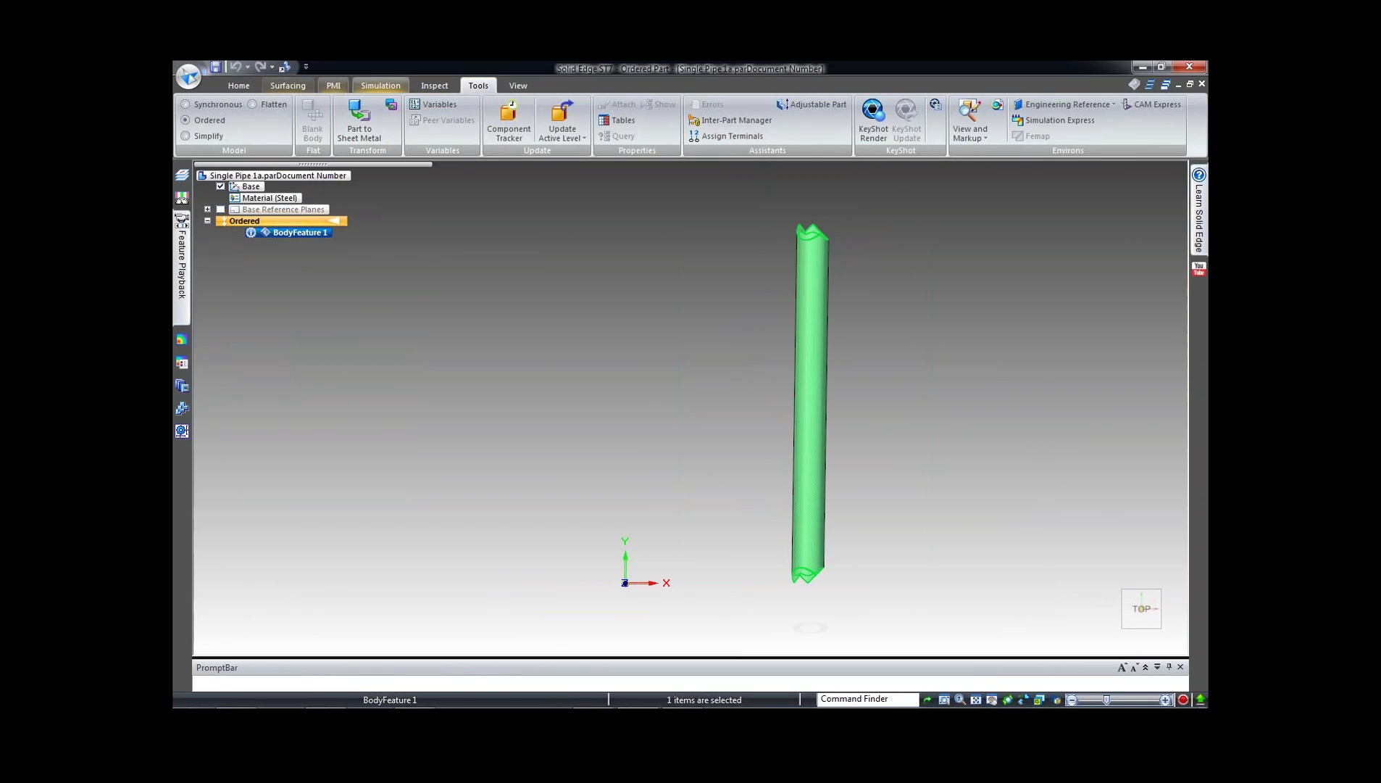
left_click(434, 85)
left_click(403, 120)
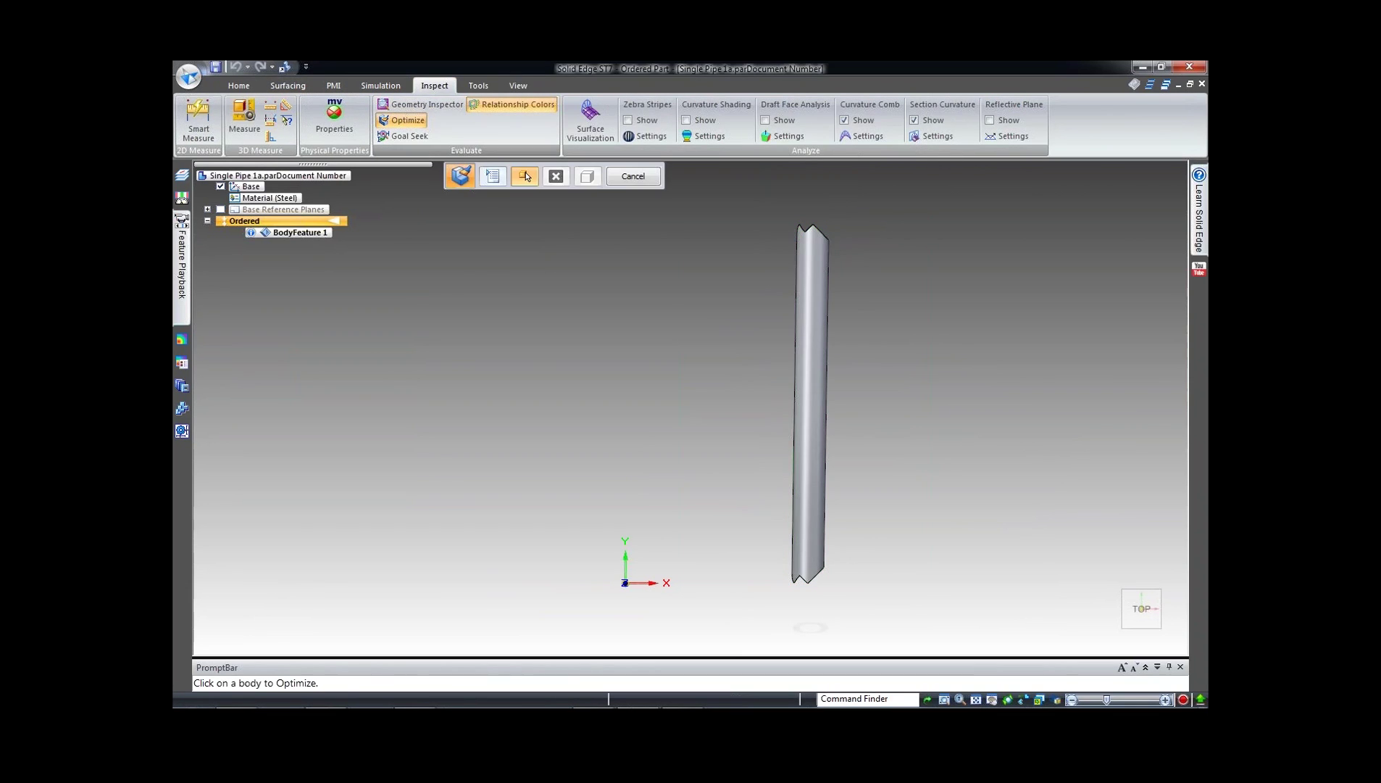
left_click(633, 176)
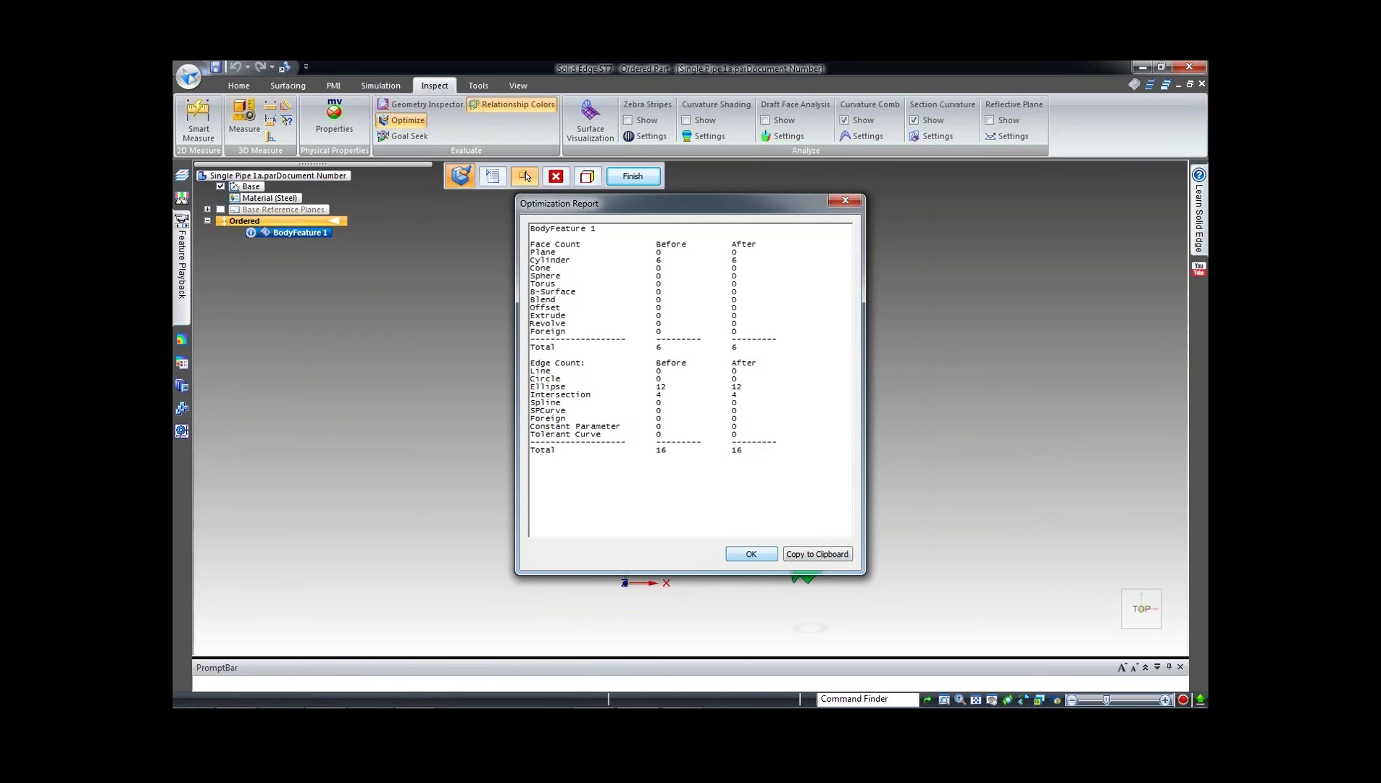
key("Return")
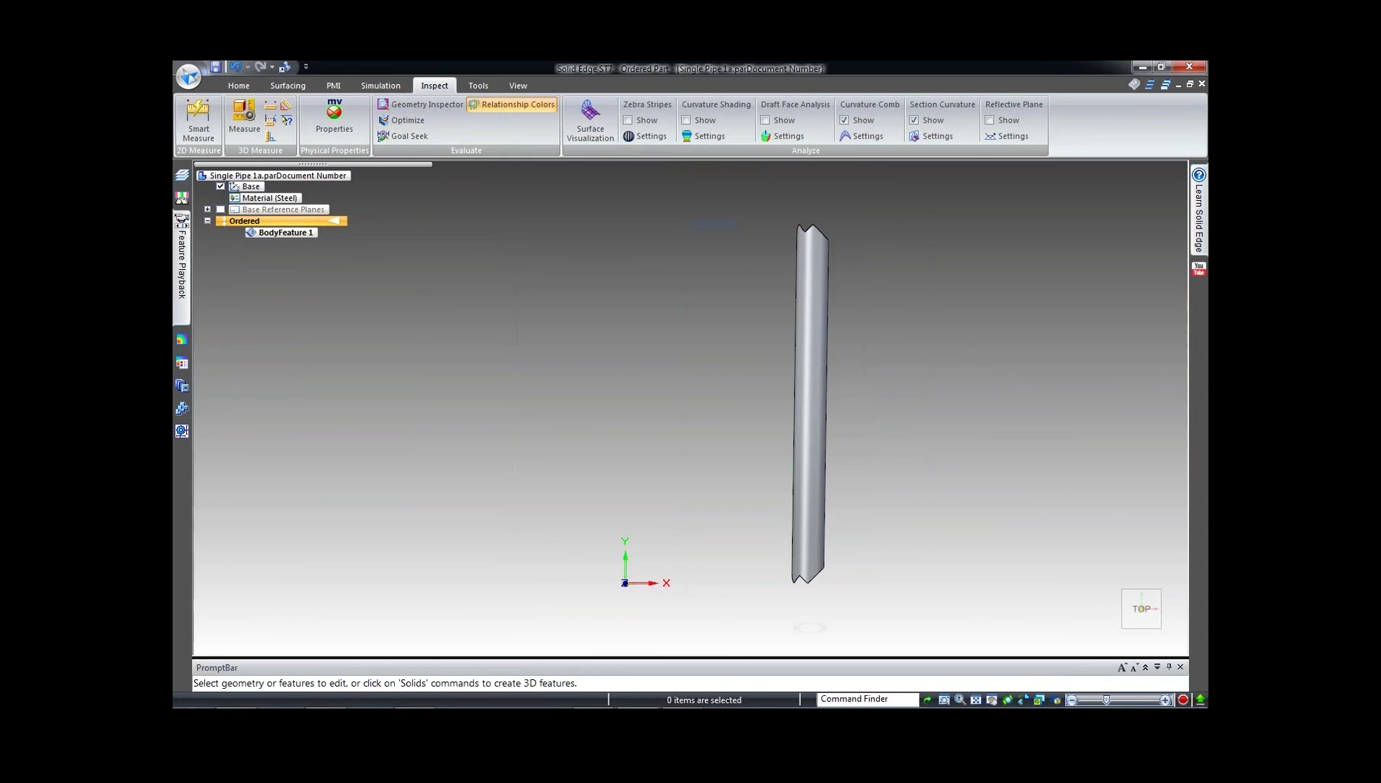
Step: Move the pipe's body feature from Ordered to Synchronous and switch to the synchronous environment
left_click(284, 232)
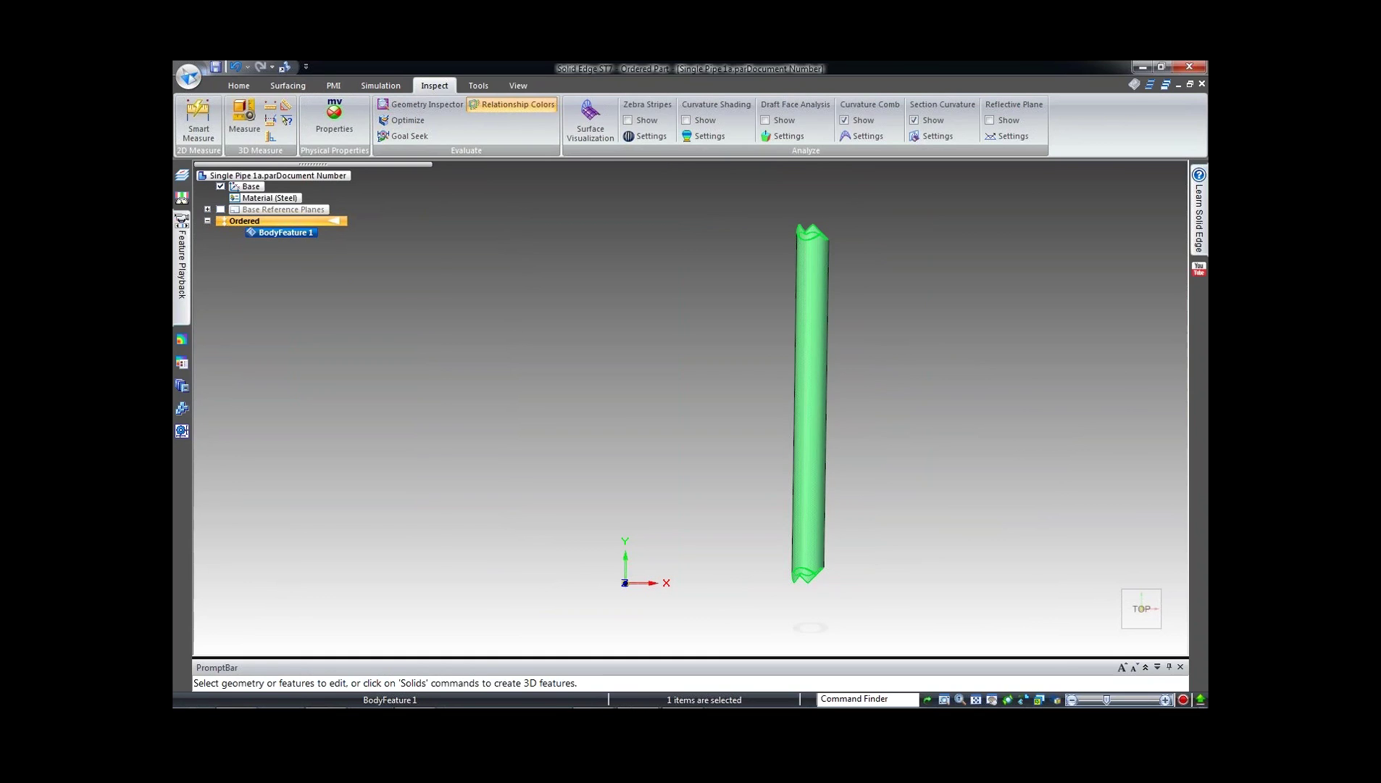
right_click(283, 232)
left_click(347, 324)
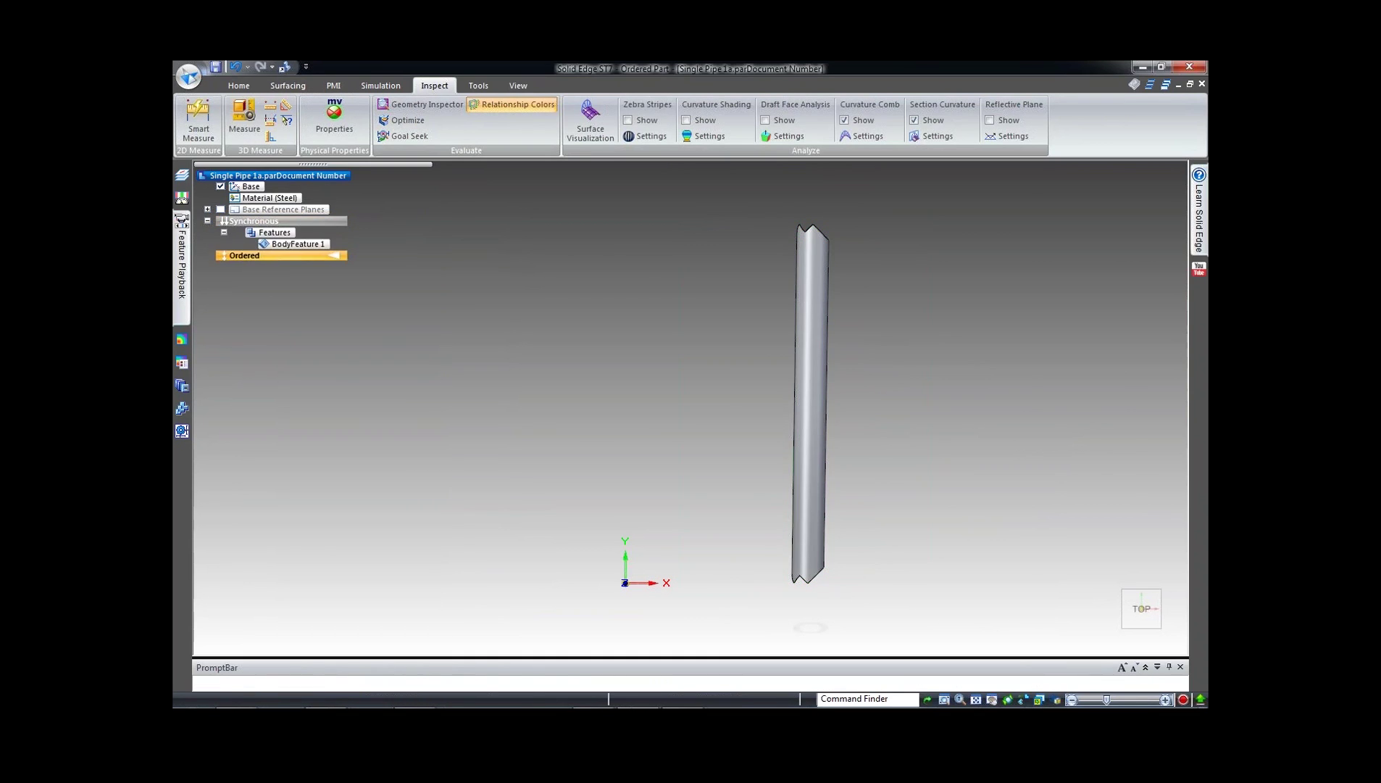
left_click(239, 85)
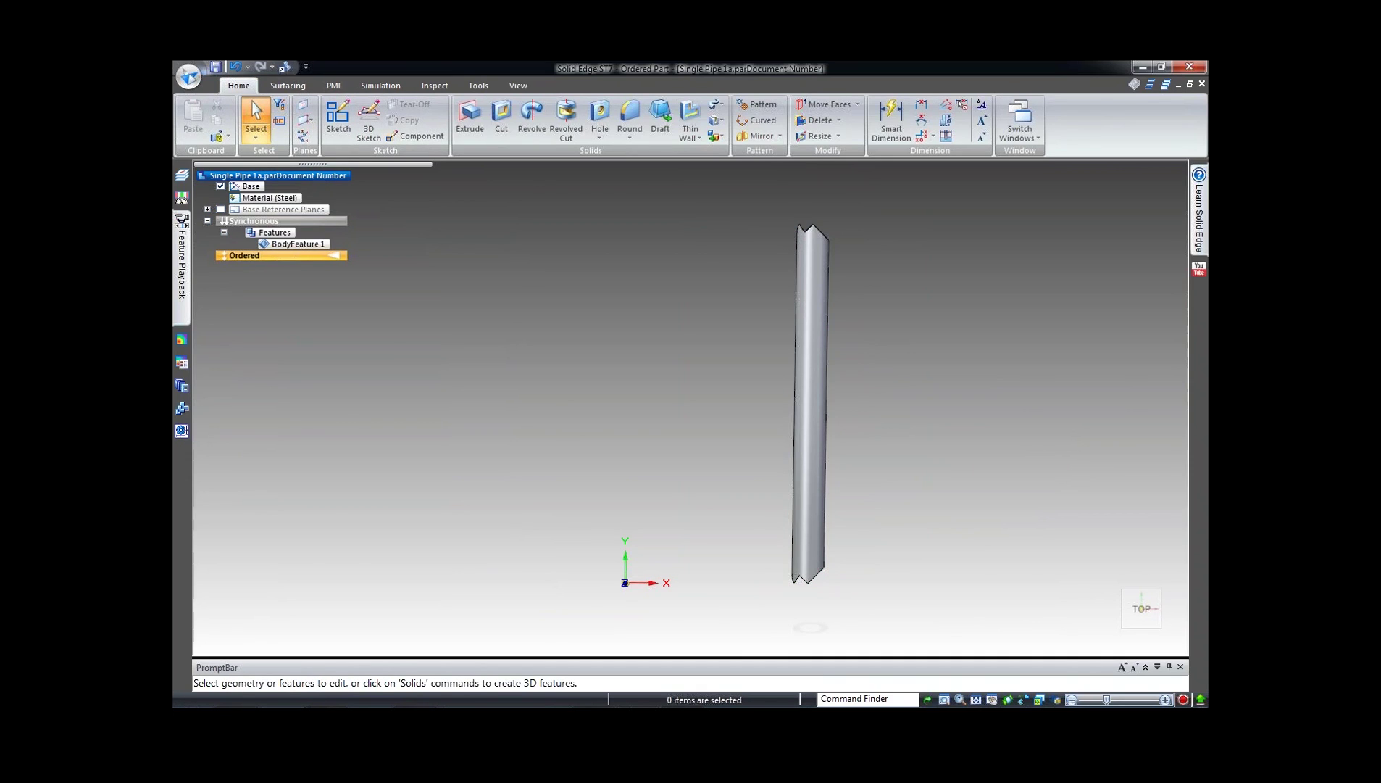
left_click(254, 221)
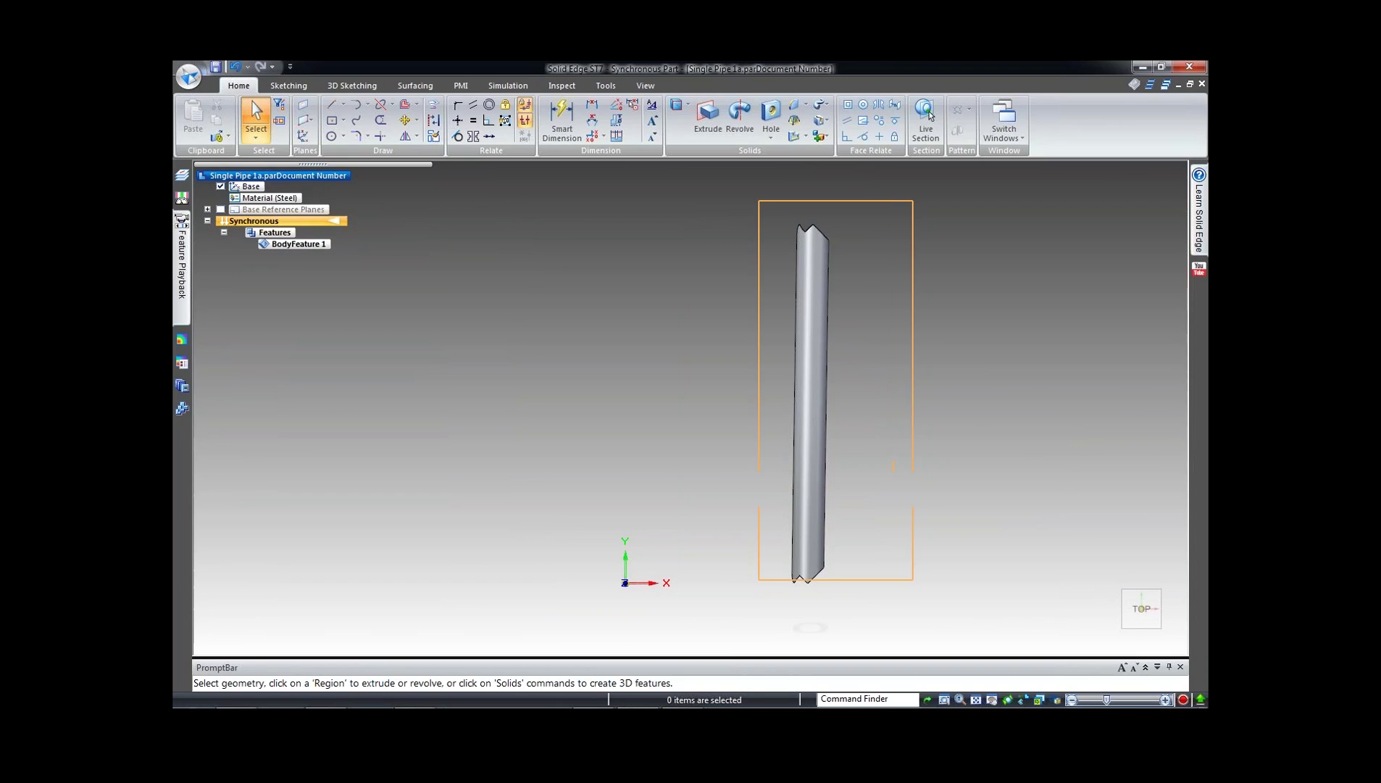
Step: Select all faces of the pipe and move it a short distance along the positive Y axis with the steering wheel
left_click_drag(913, 580, 912, 596)
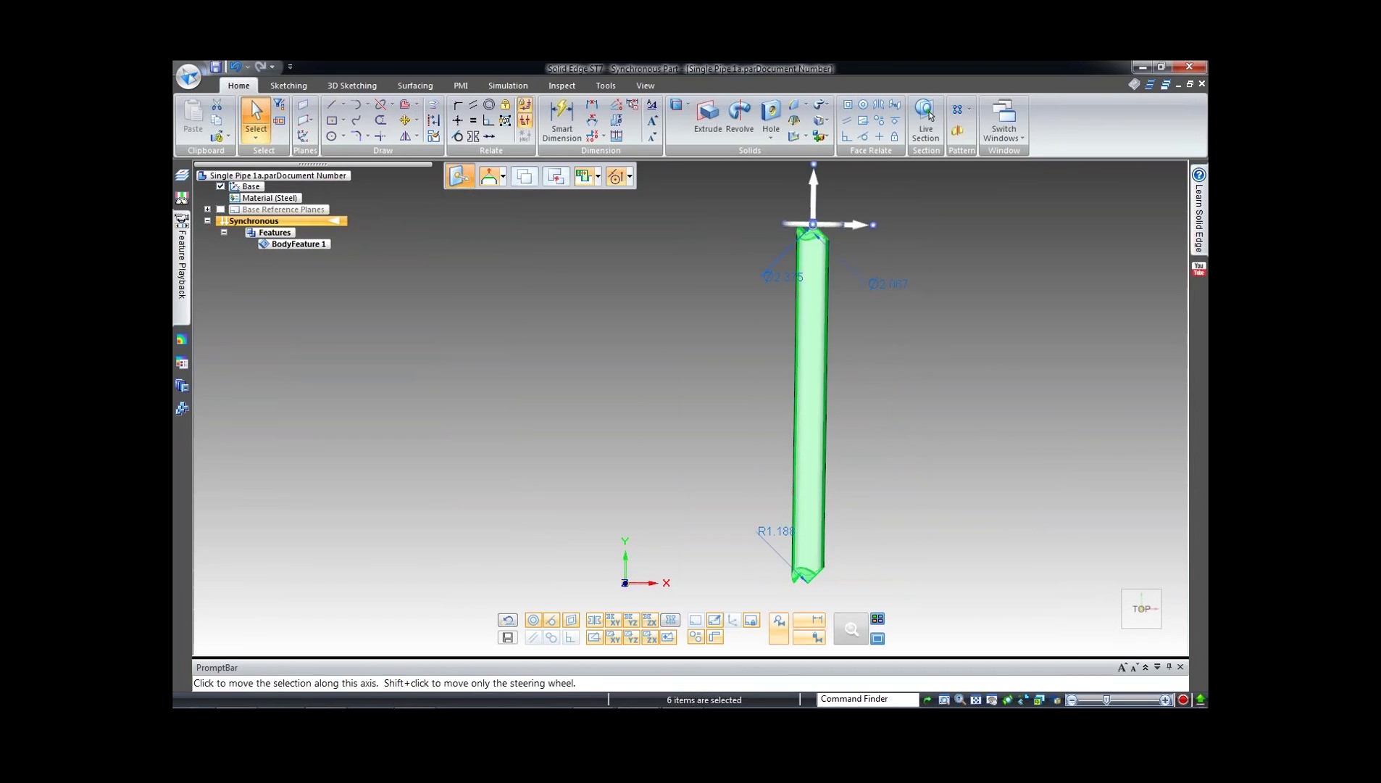
left_click(813, 187)
left_click(813, 173)
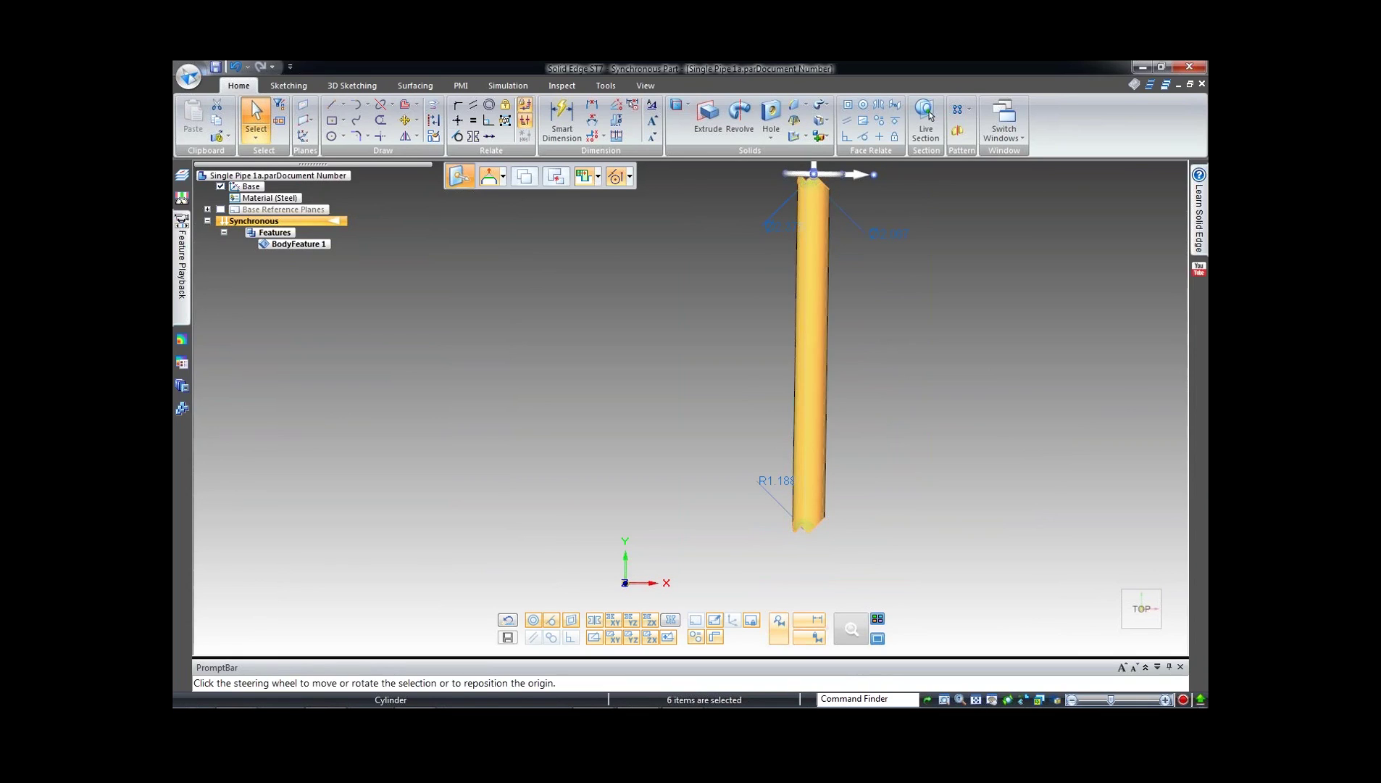
key("Escape")
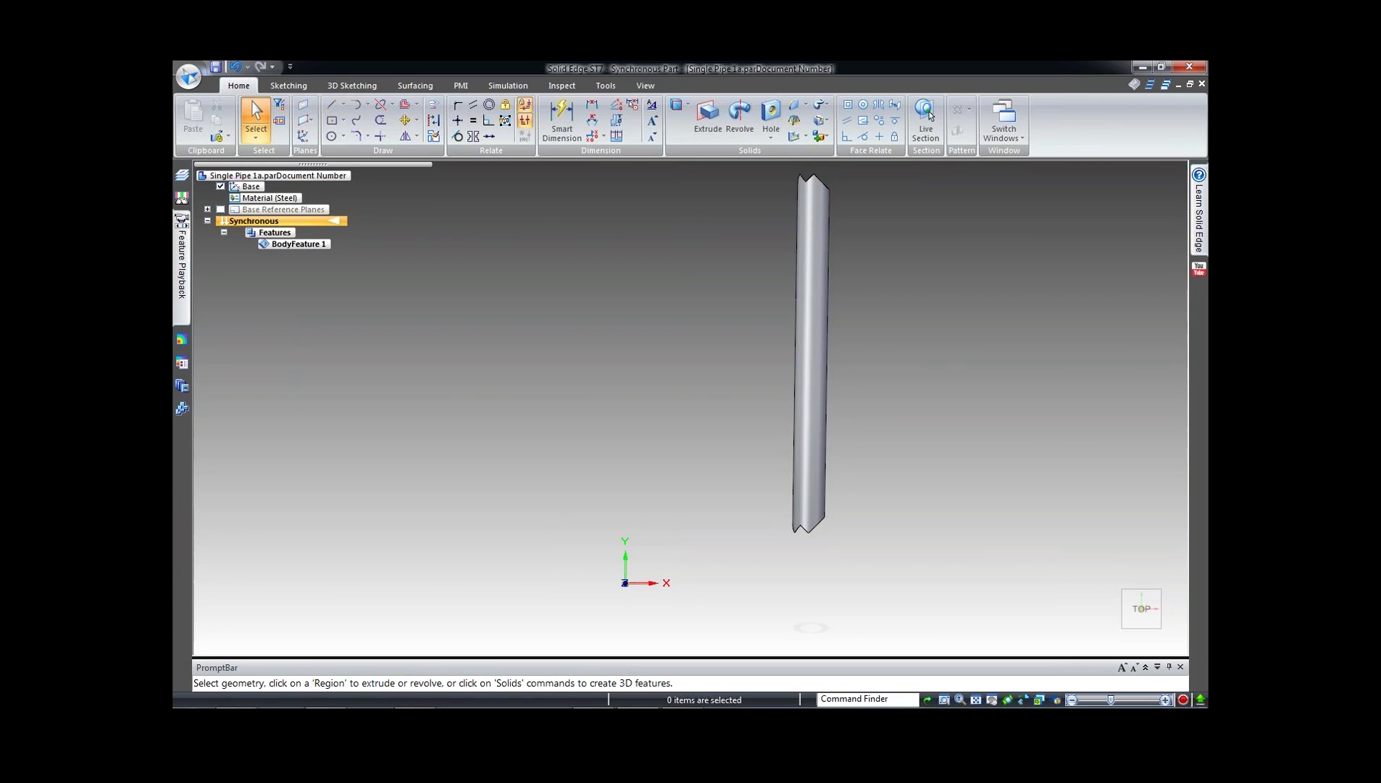
Step: Select the whole pipe again and shift it slightly along the positive X axis with the steering wheel
left_click_drag(769, 172, 943, 522)
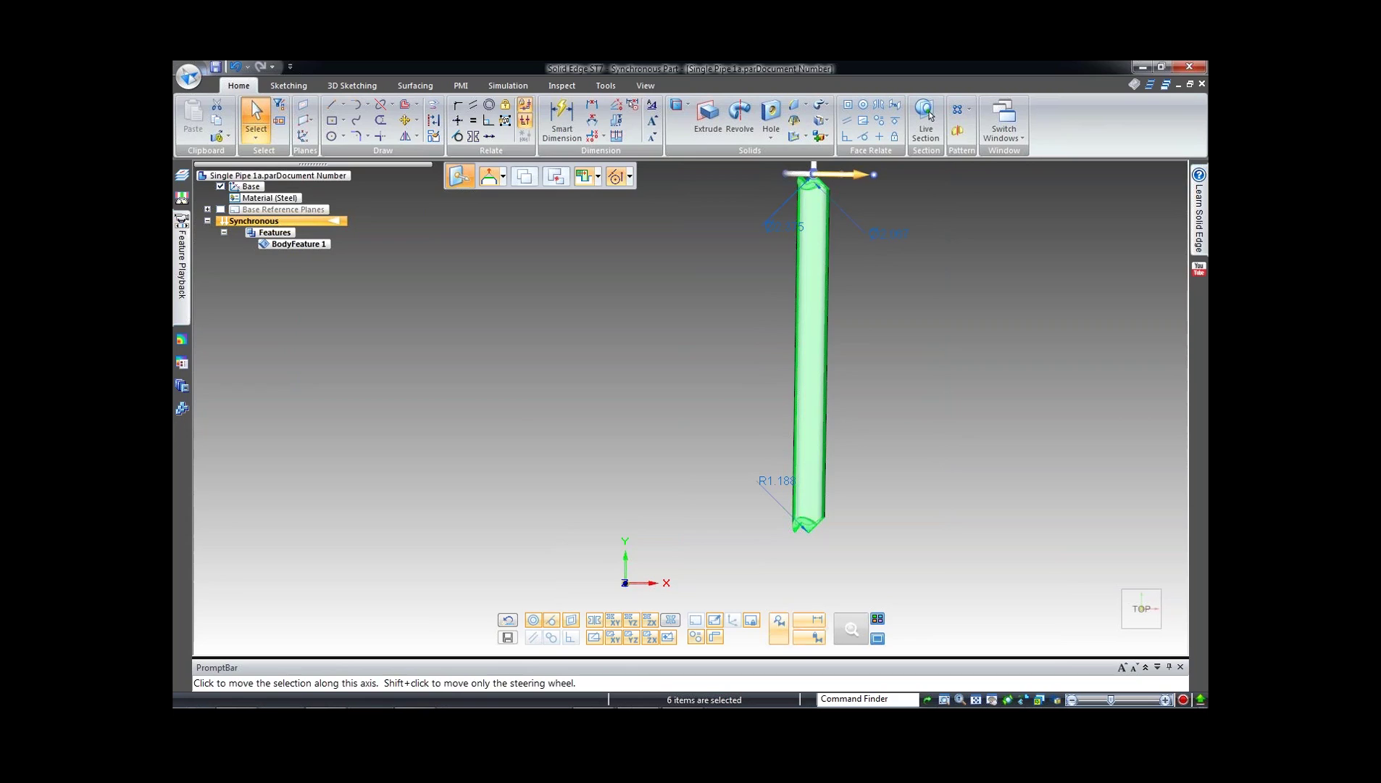
left_click(857, 175)
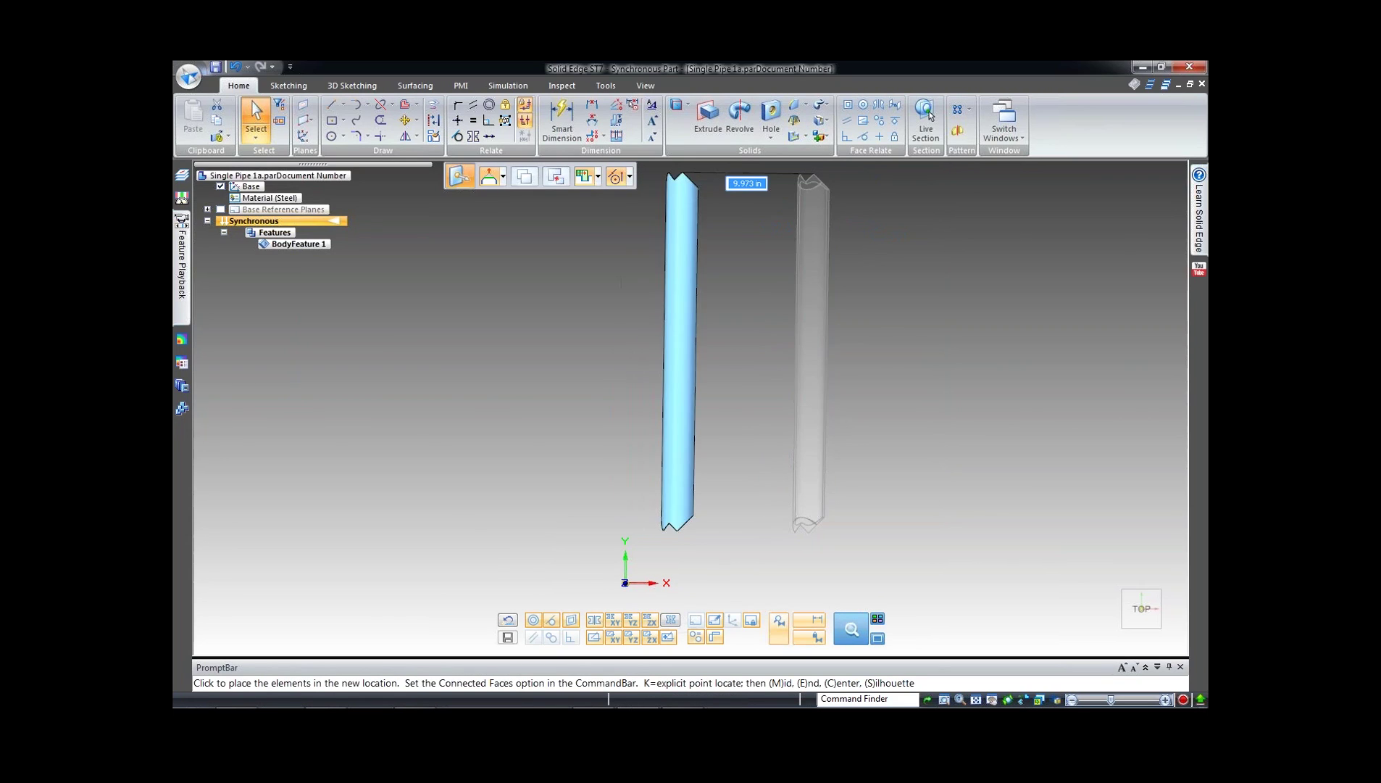
left_click(829, 174)
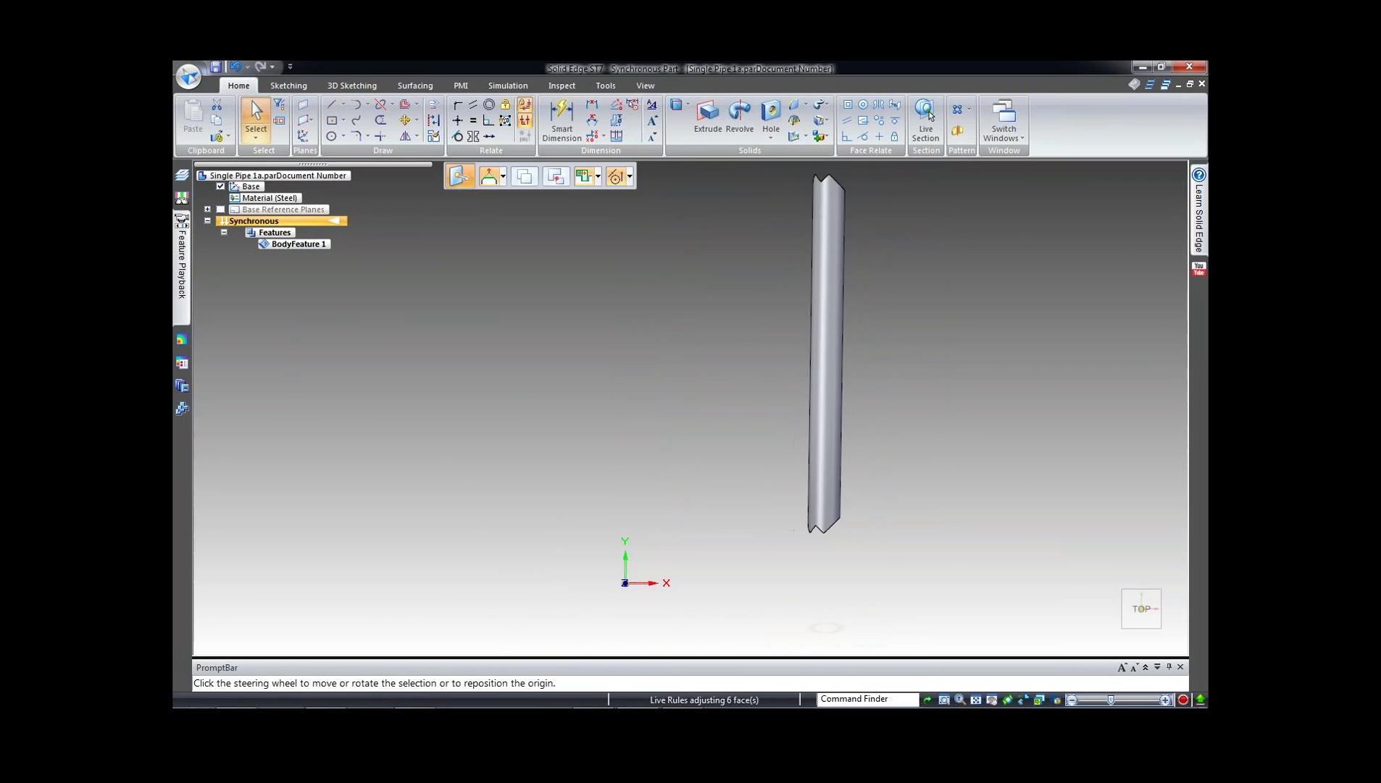
key("ctrl+i")
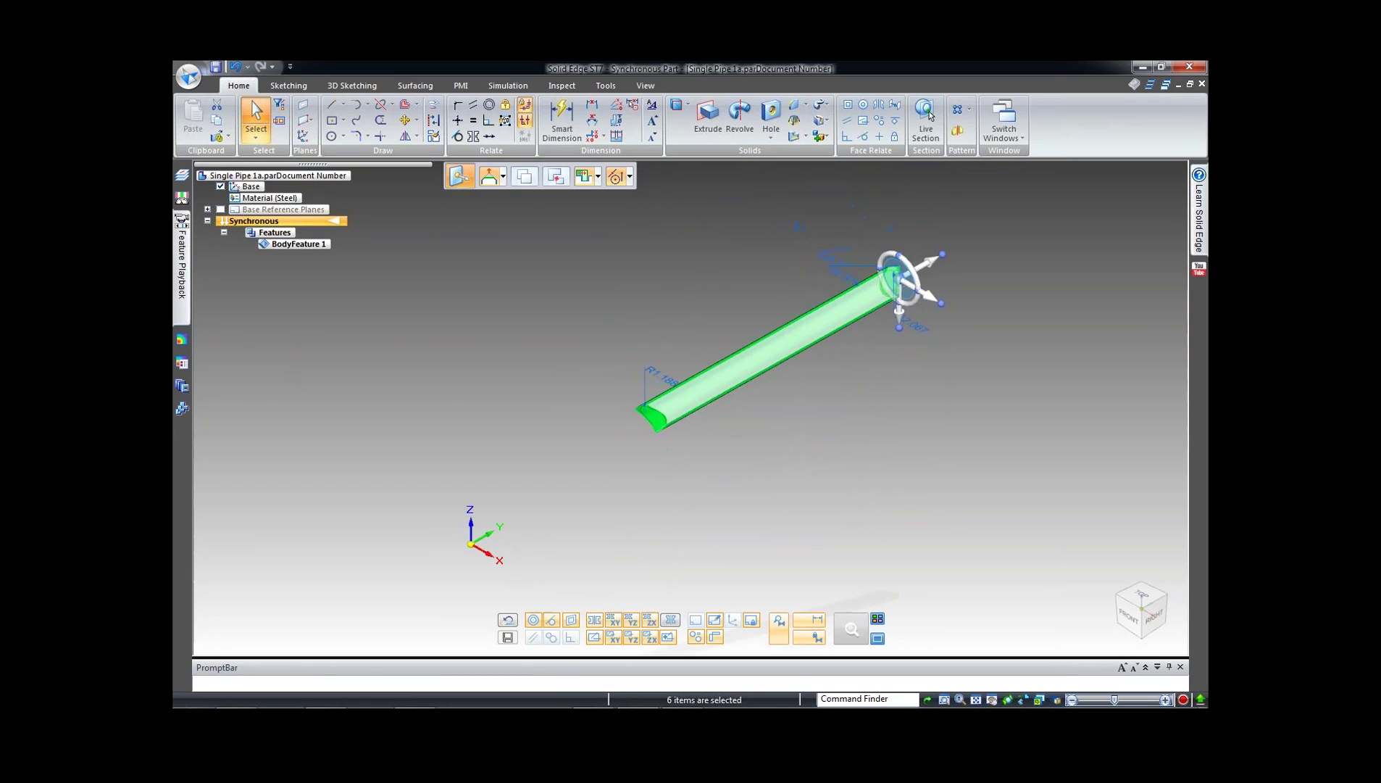
key("Escape")
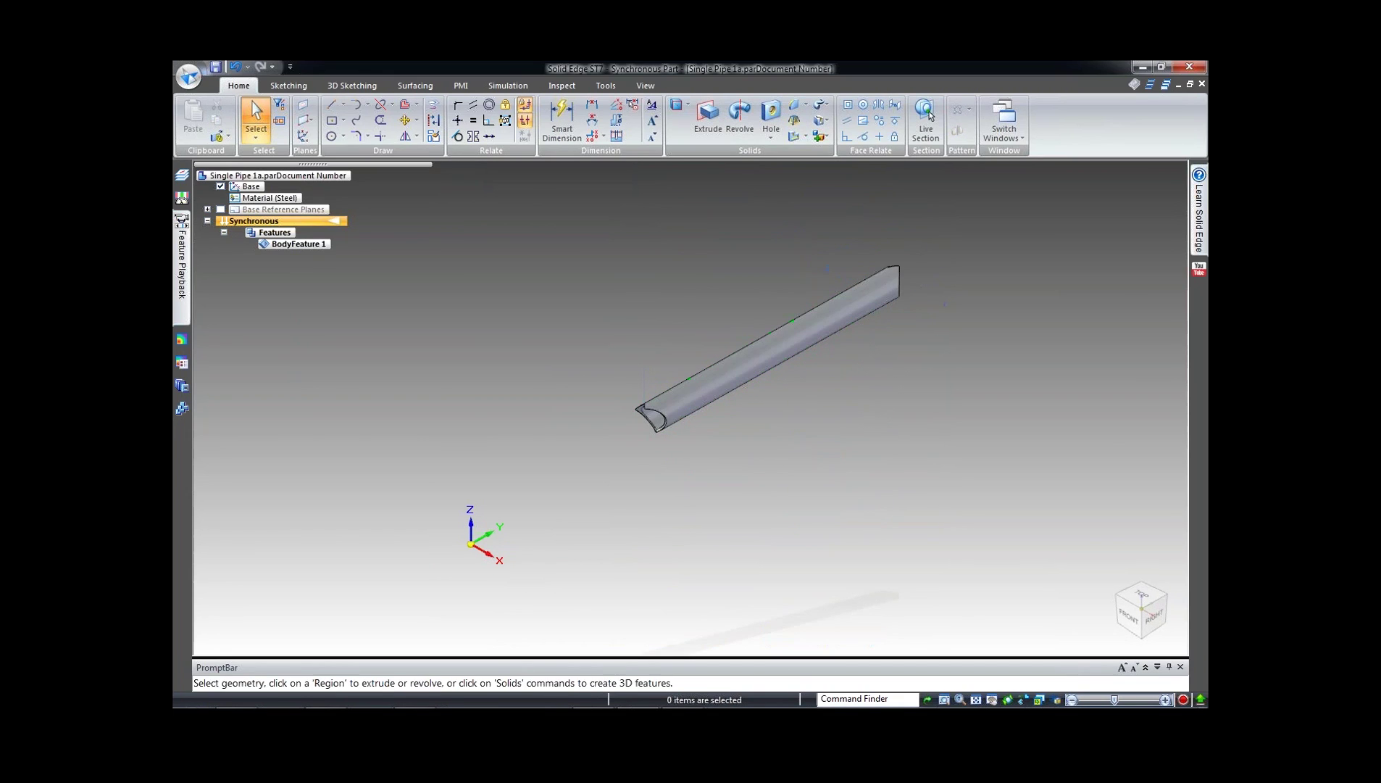
Step: Create a solid cylinder about 8.32 in long, centred at the origin on the XZ base plane and extending along negative Y
left_click(688, 105)
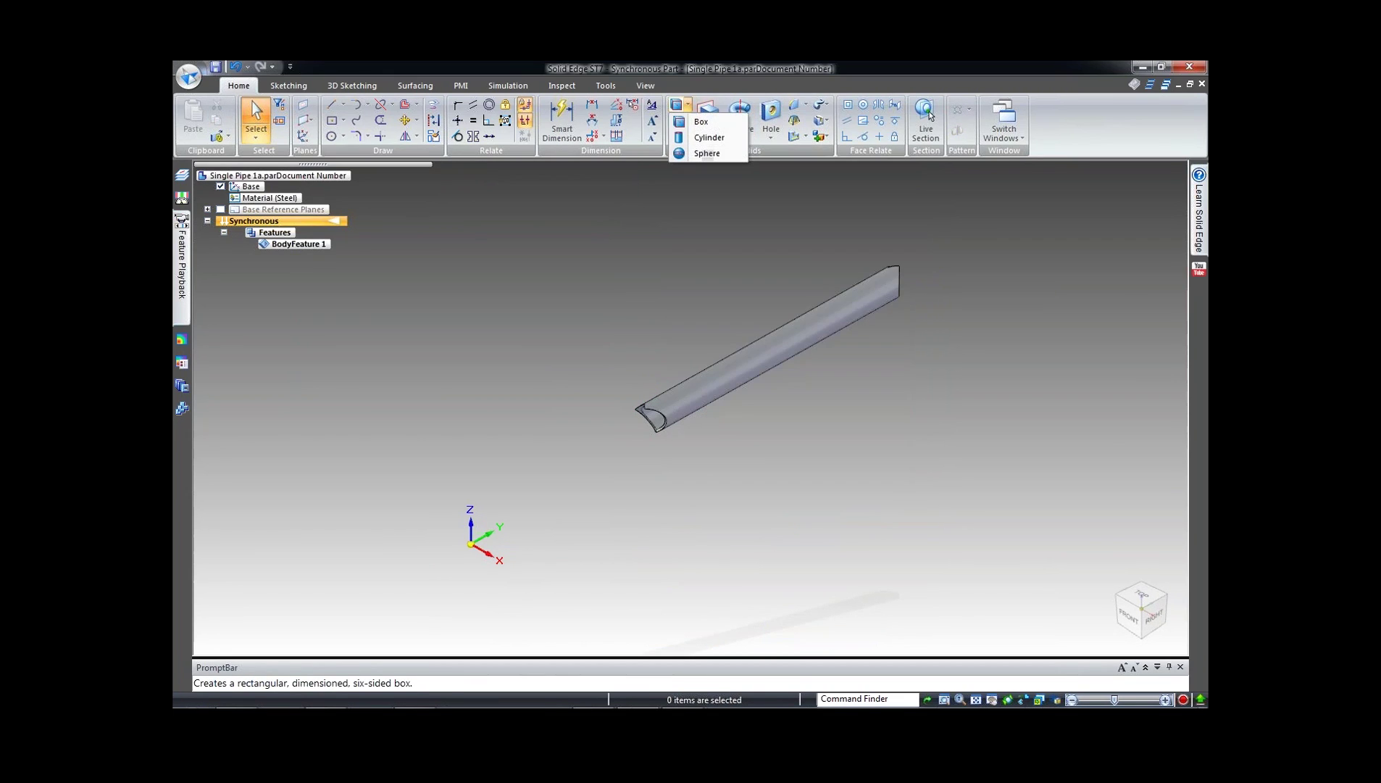
left_click(711, 138)
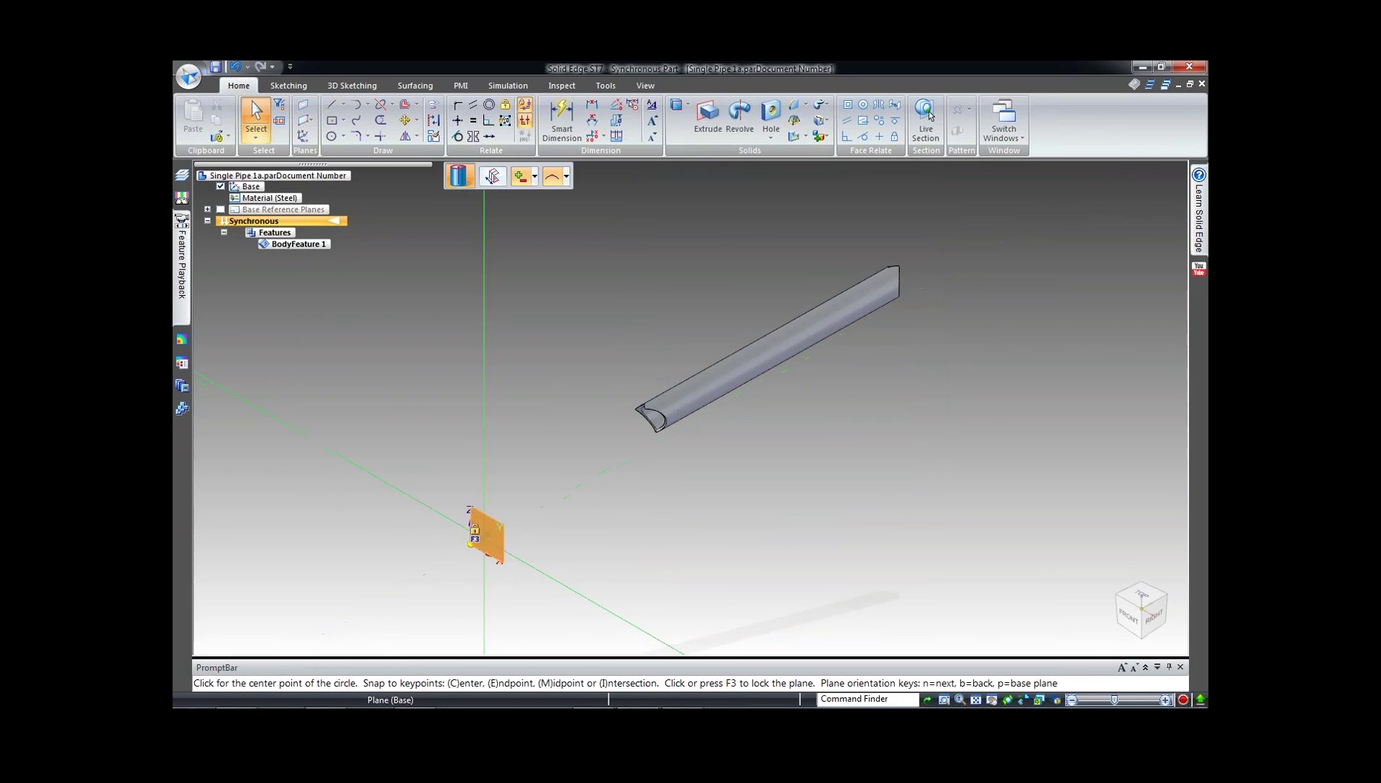
key("F3")
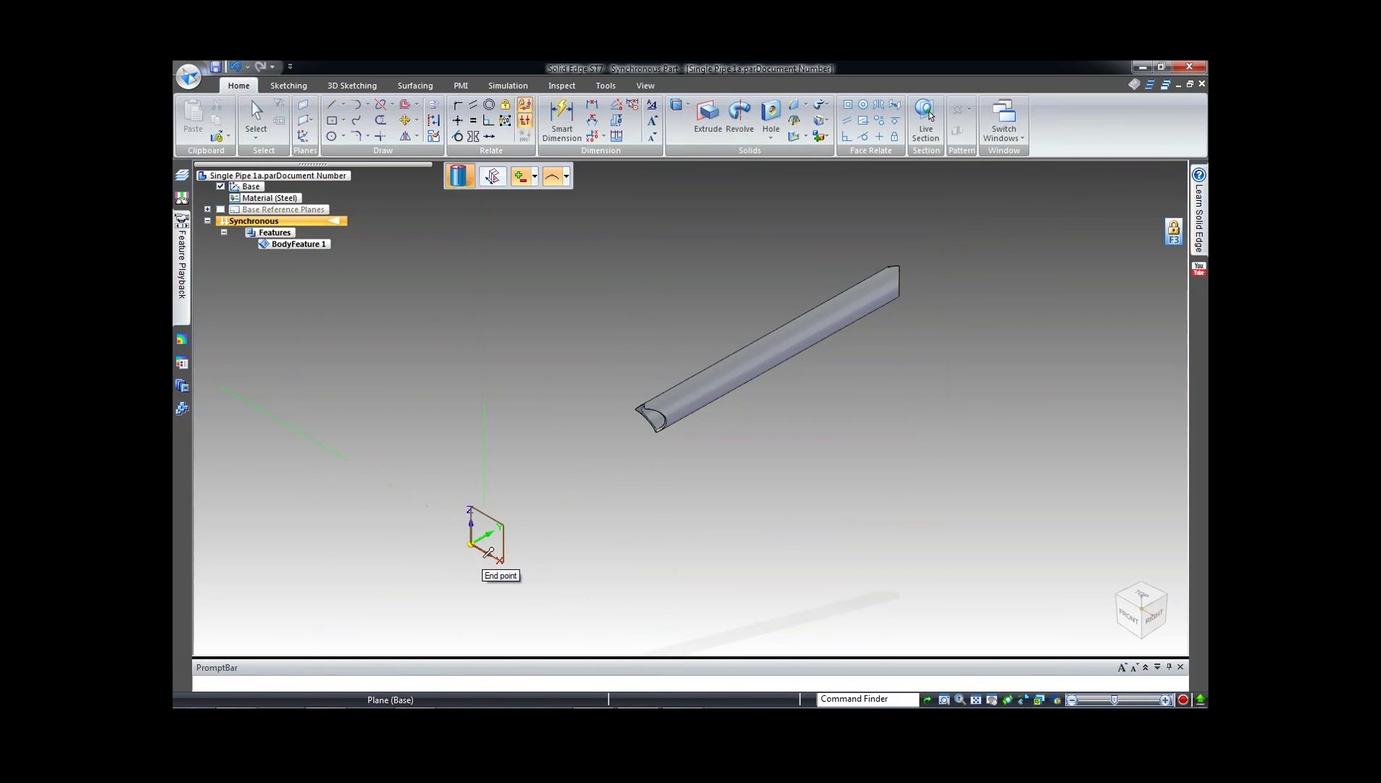
left_click(471, 542)
left_click(489, 553)
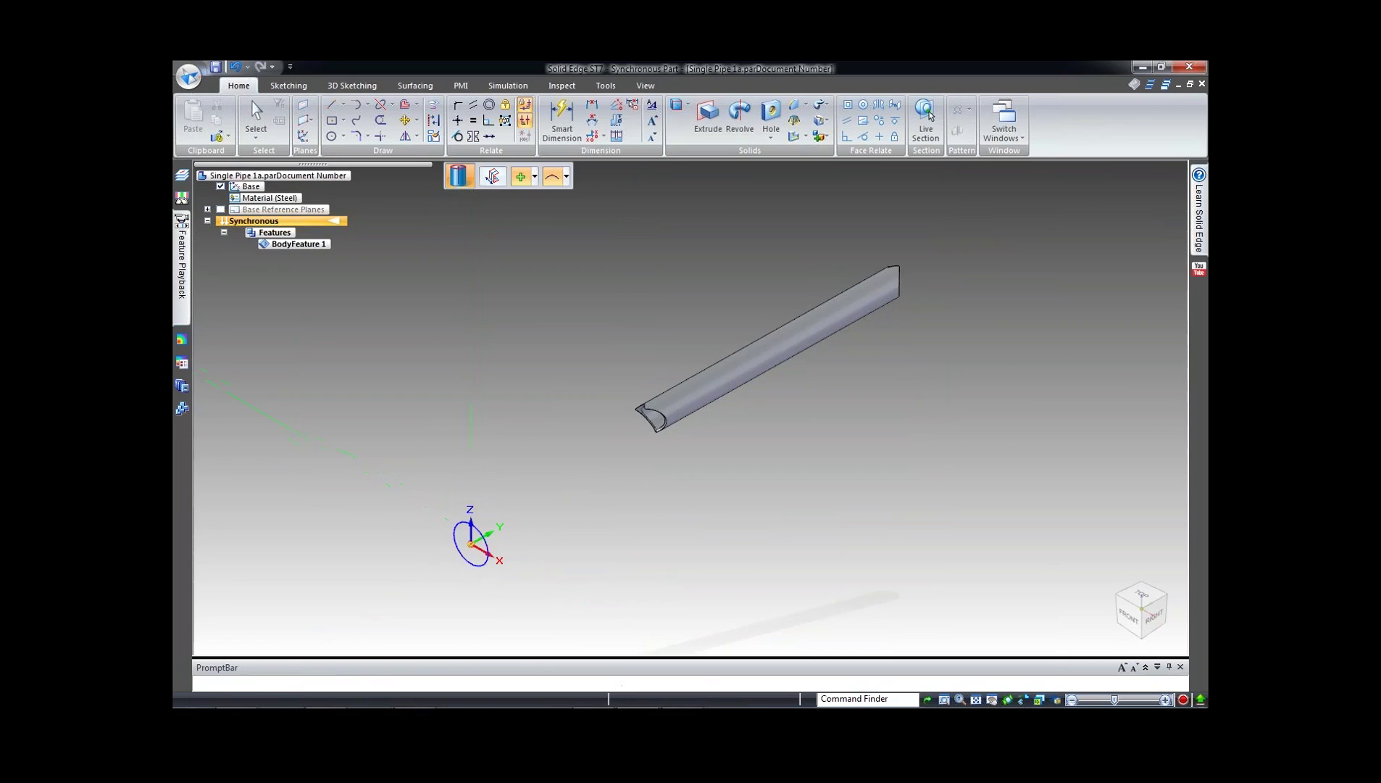
left_click(395, 588)
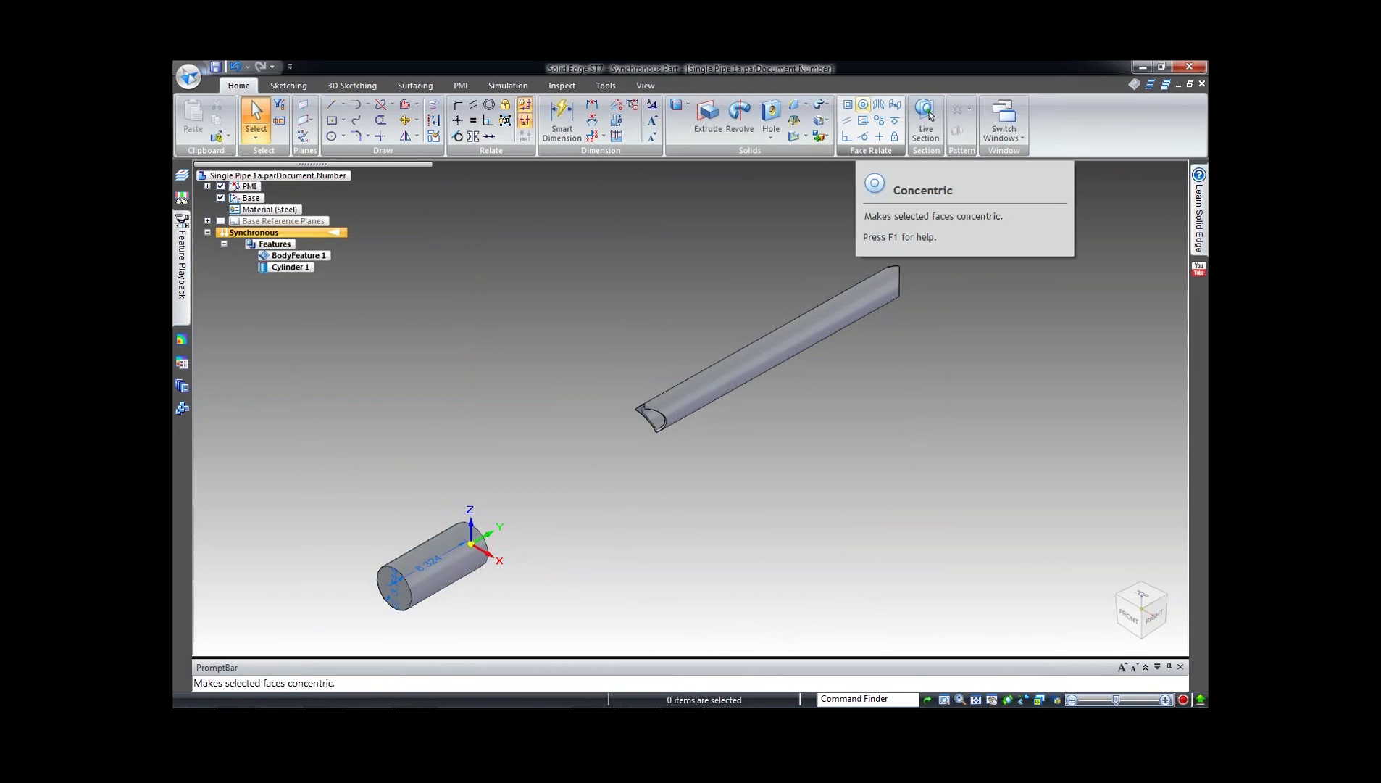
Step: Apply a Concentric face relation that aligns all of the pipe's faces with the solid cylinder at the origin
left_click(862, 104)
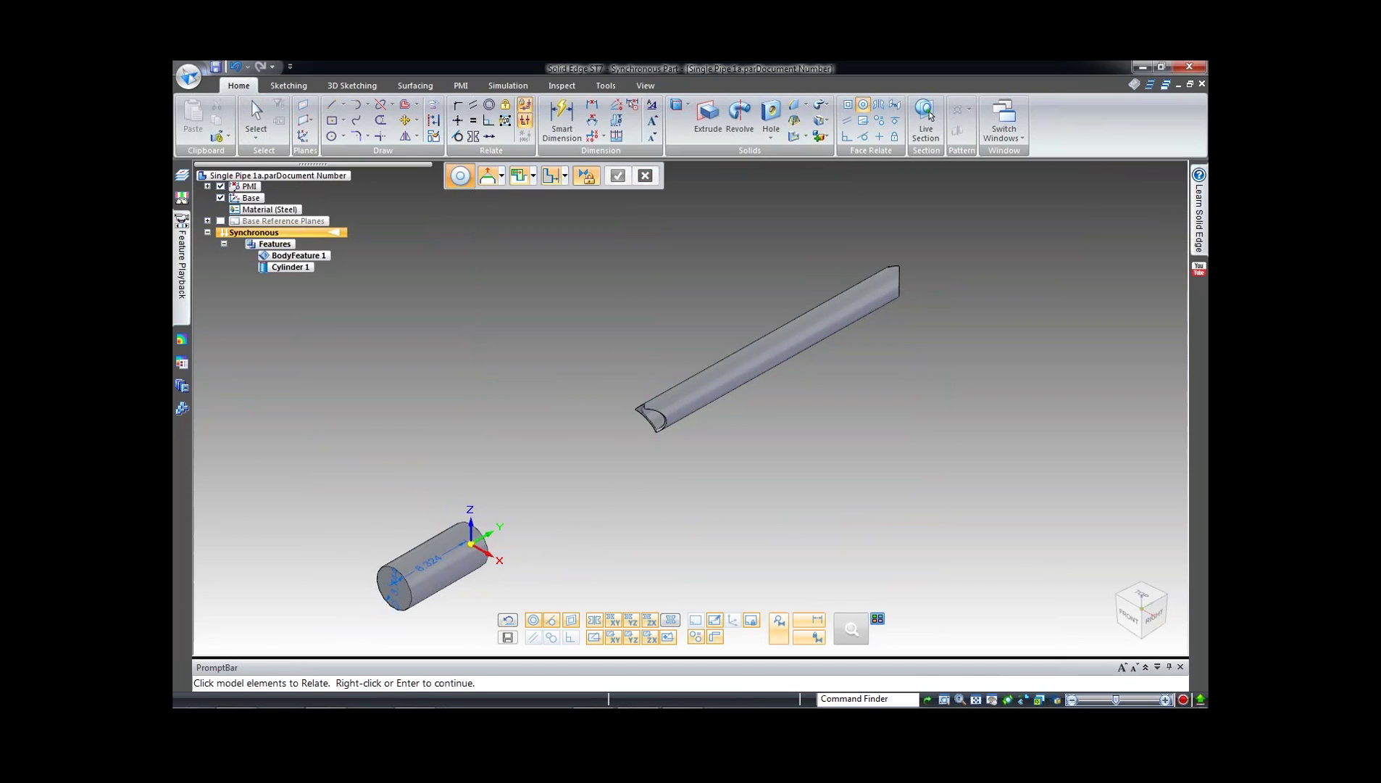
left_click_drag(589, 234, 1000, 458)
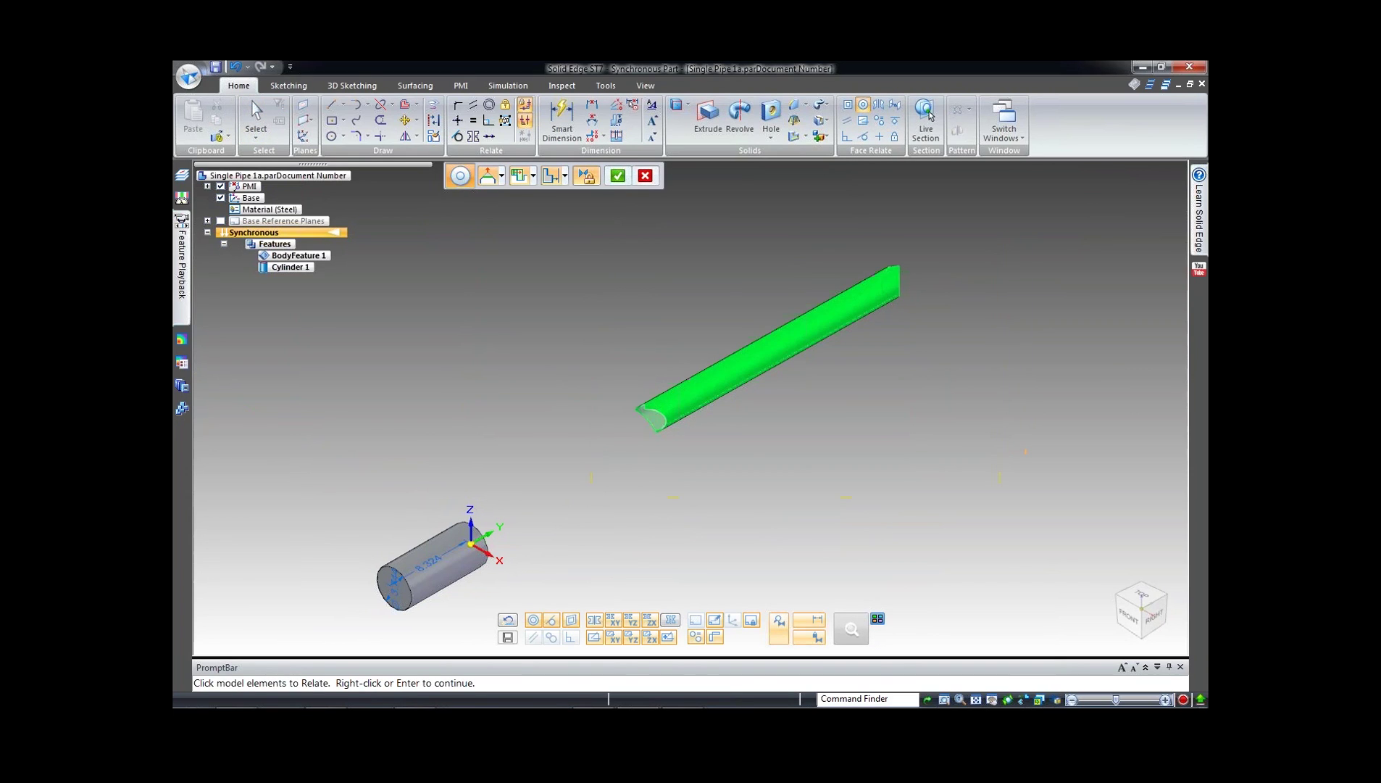
key("Return")
left_click(441, 564)
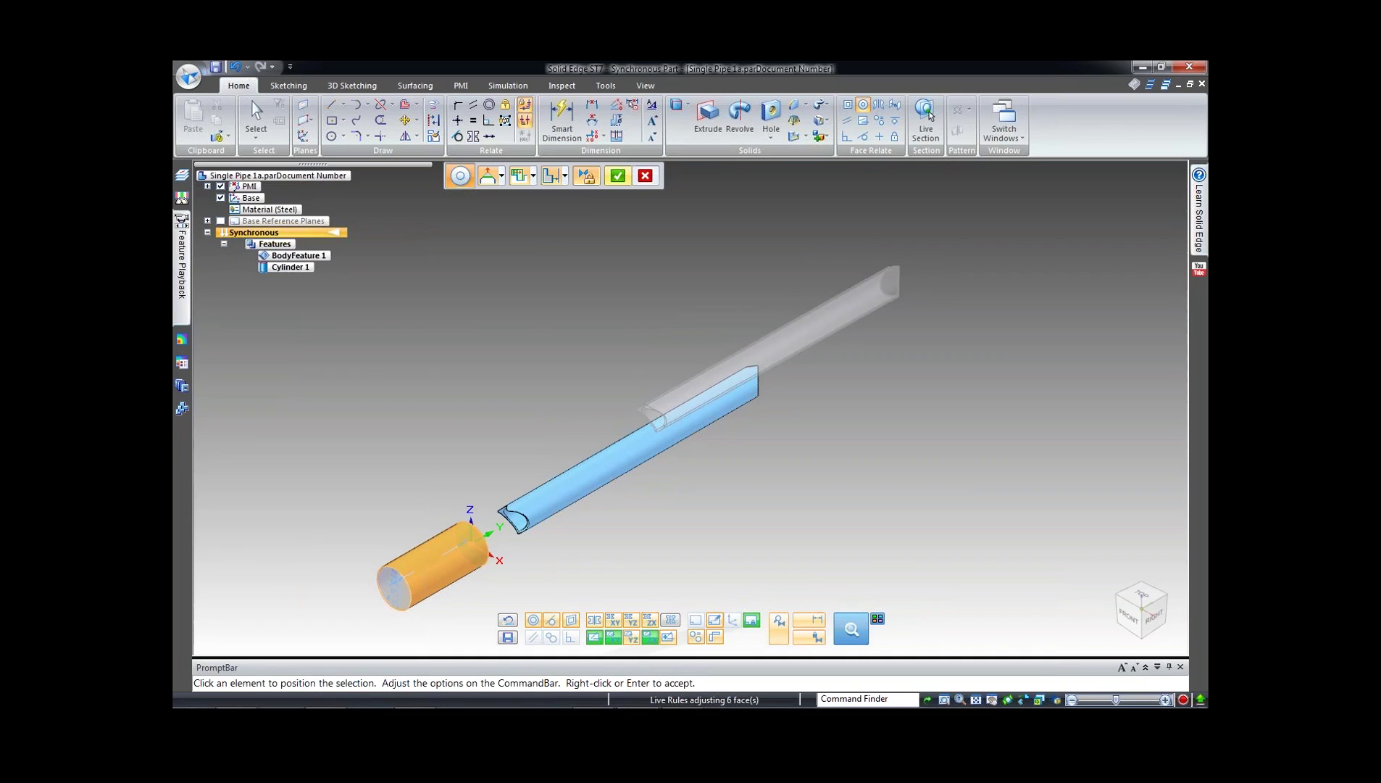
left_click(626, 175)
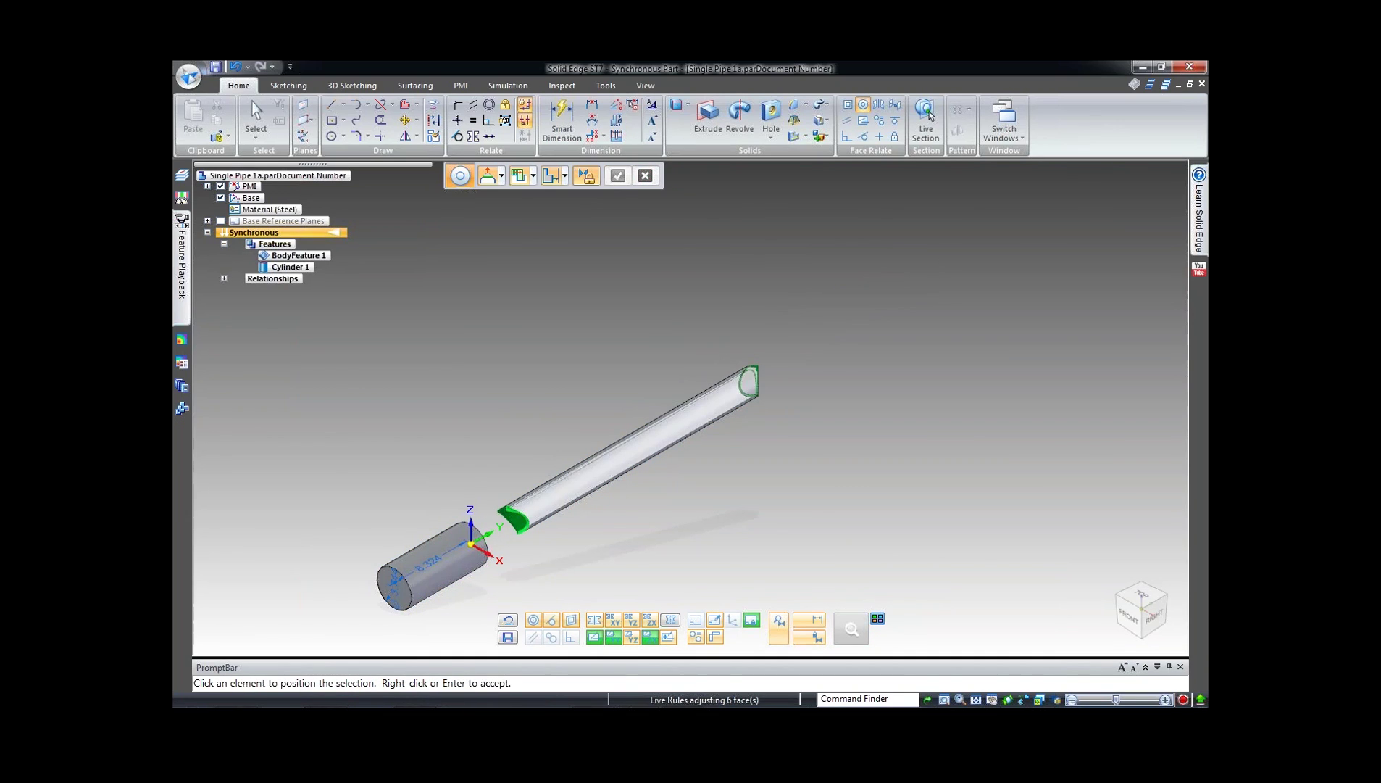
key("ctrl+t")
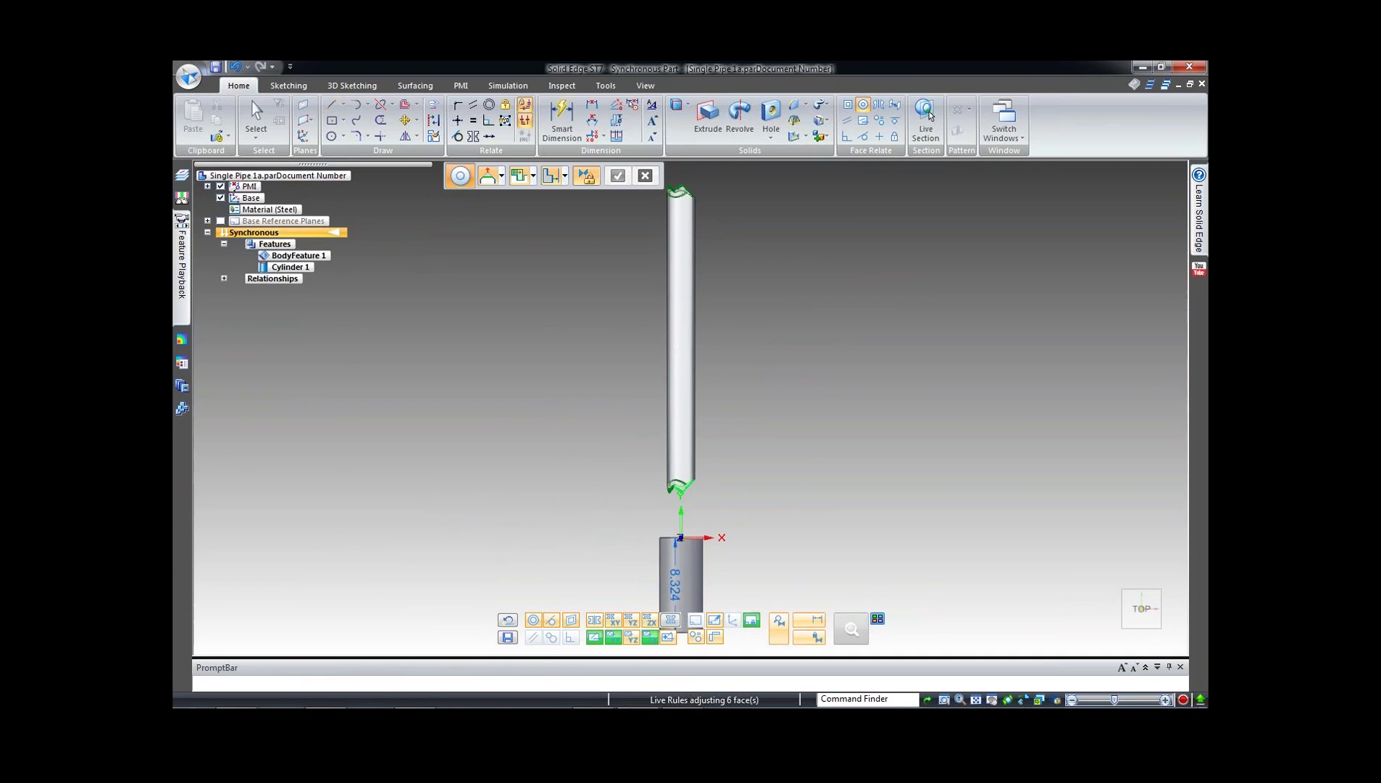
key("Escape")
scroll(761, 210, "down", 2)
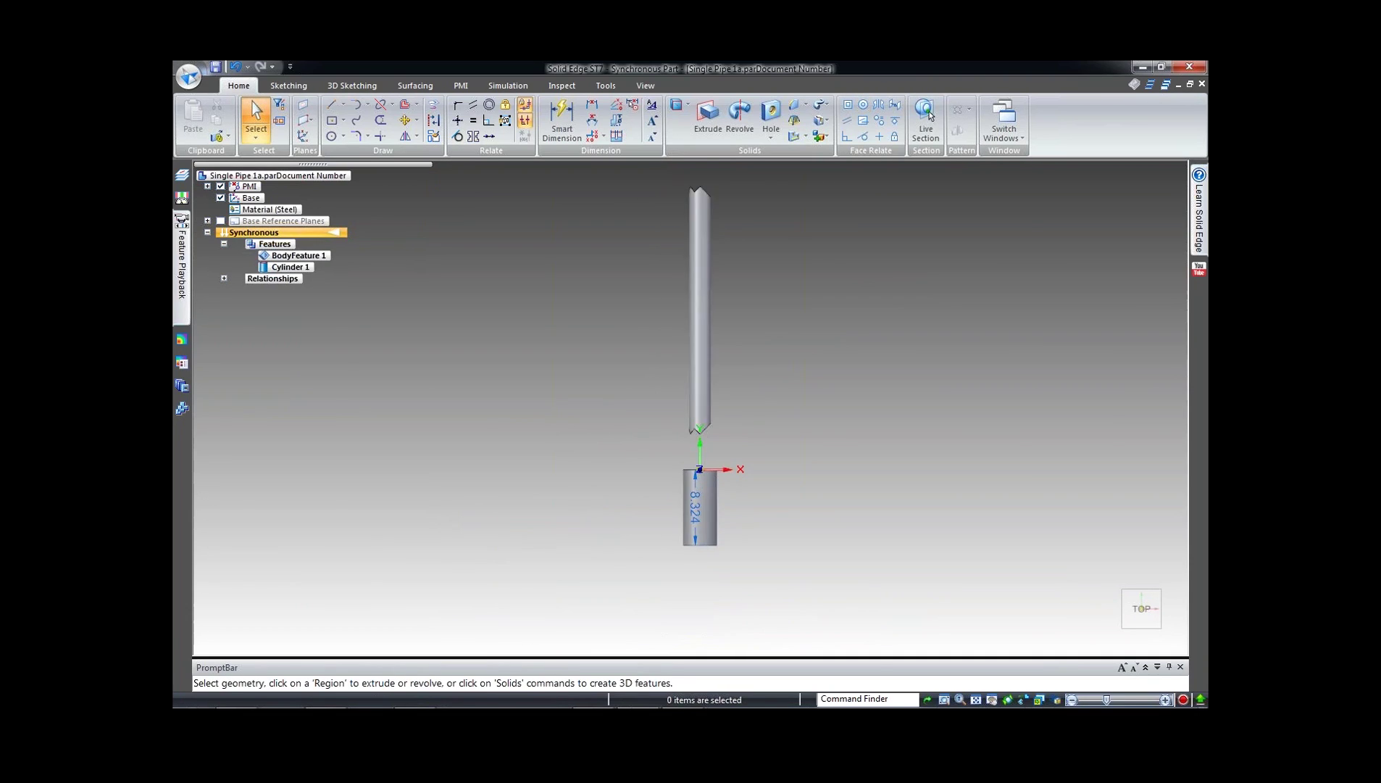
Step: Delete the solid cylinder feature that was used to align the pipe with the origin
scroll(712, 474, "up", 4)
left_click(290, 266)
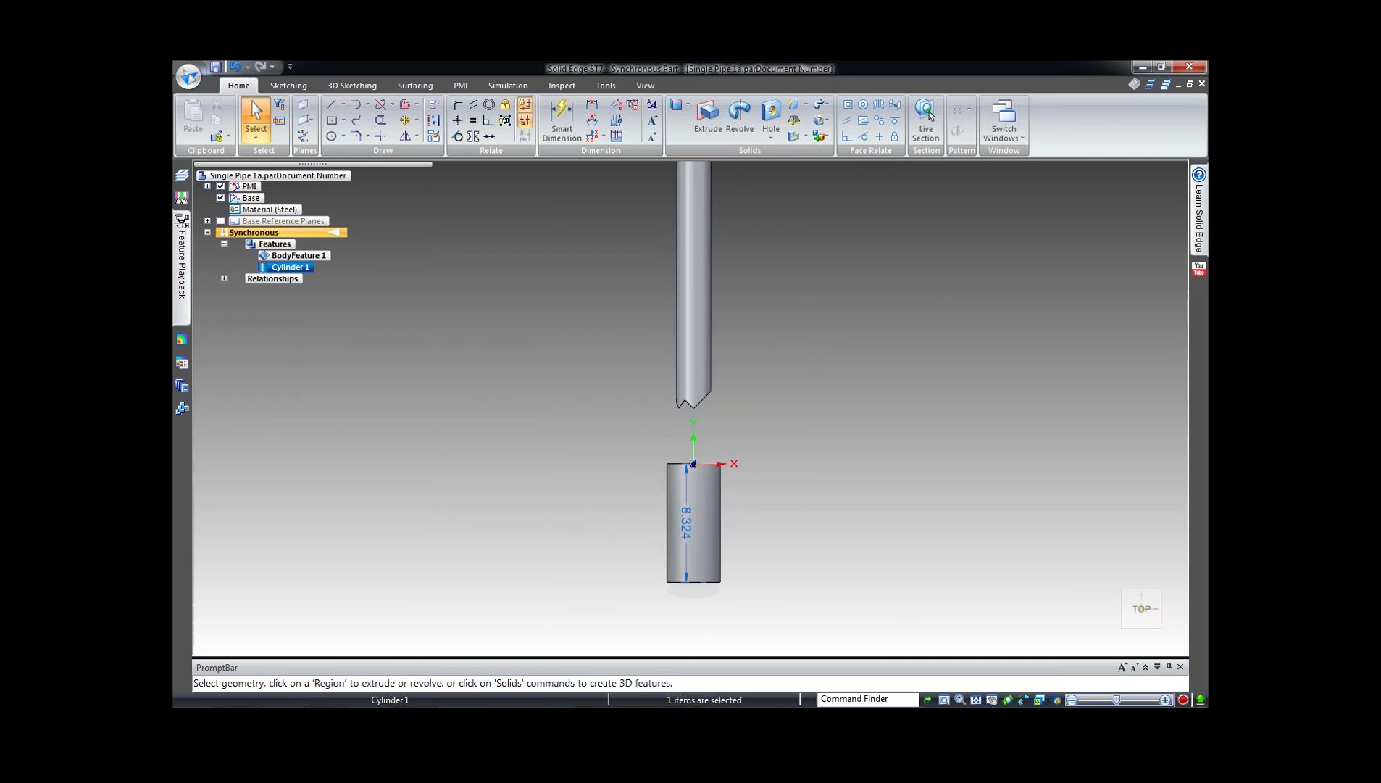
right_click(293, 267)
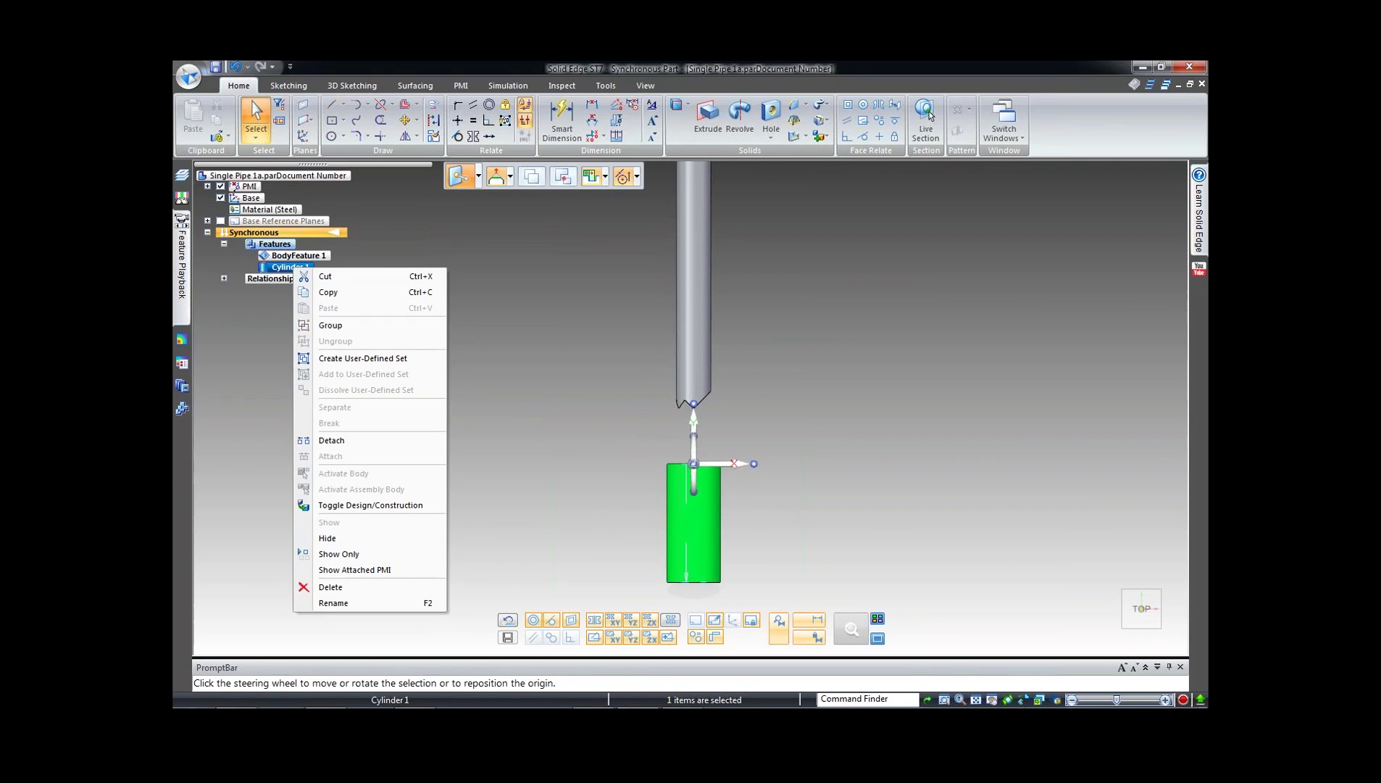
key("Escape")
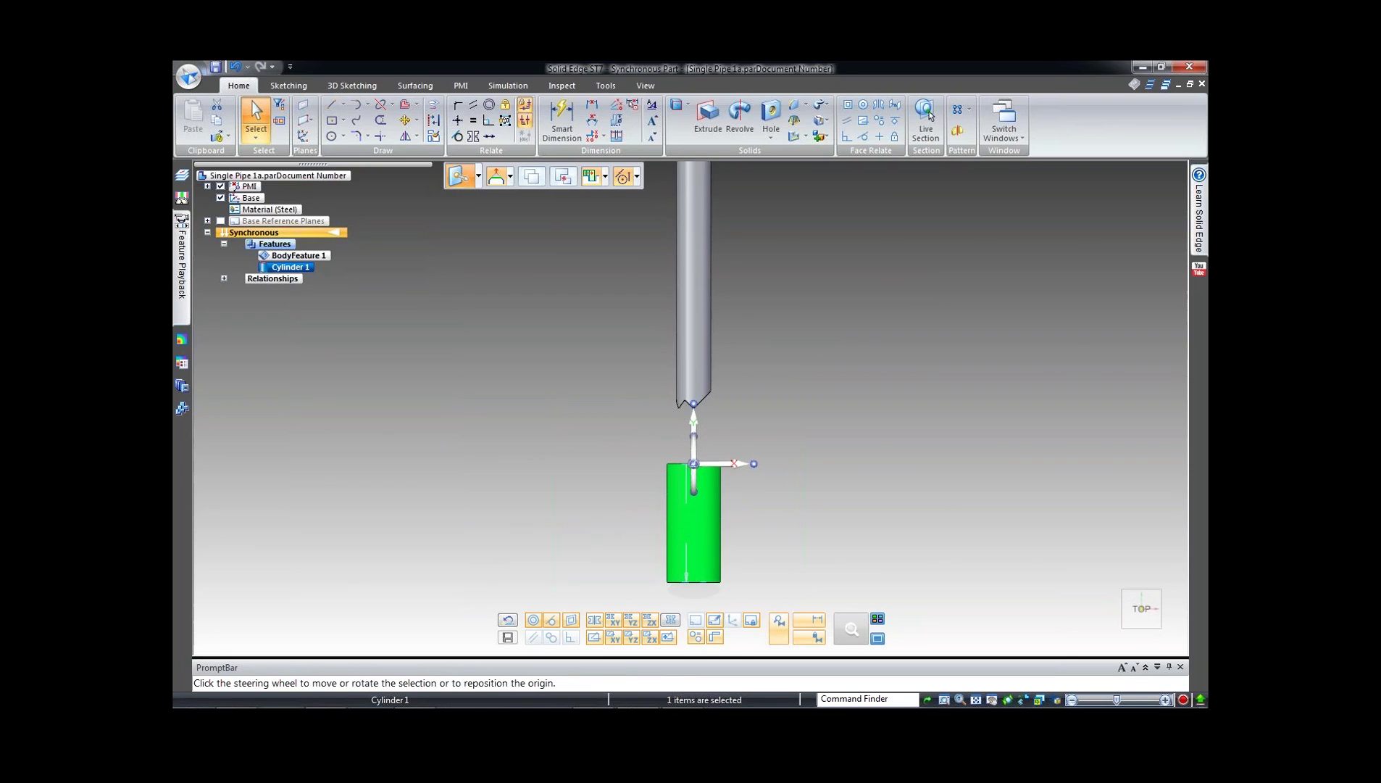
key("Delete")
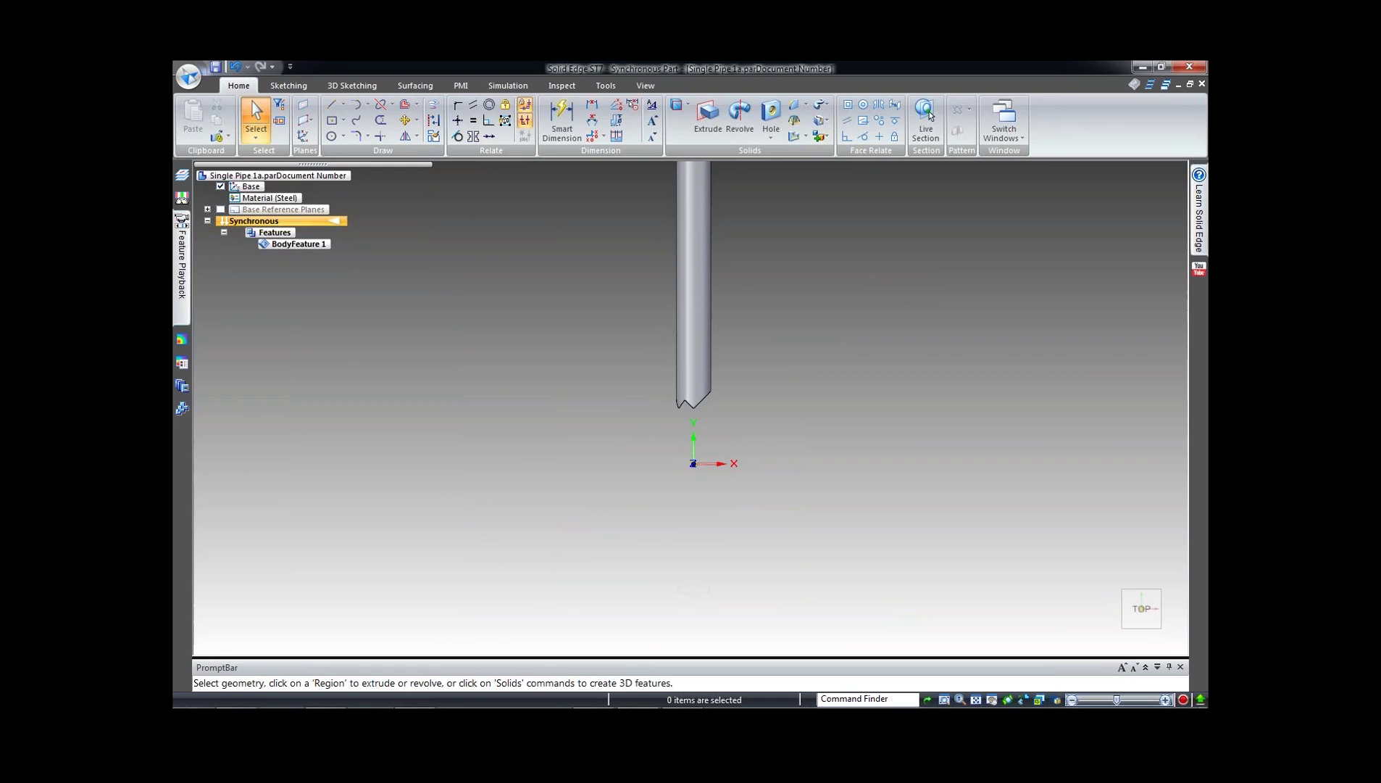
Step: Sketch a narrow wedge on the XZ plane rising from the origin, about 1.6 in high and 0.25 in wide at its top
key("ctrl+f")
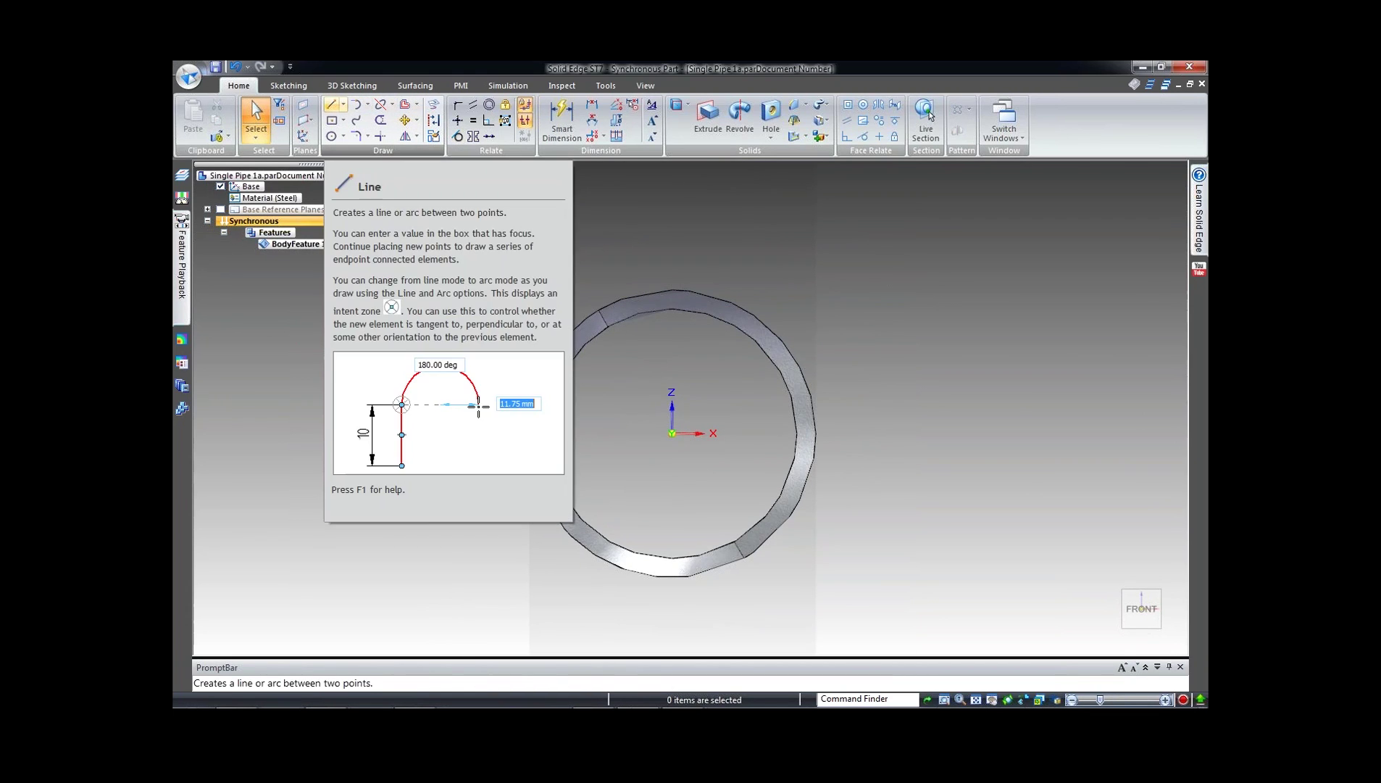
left_click(331, 104)
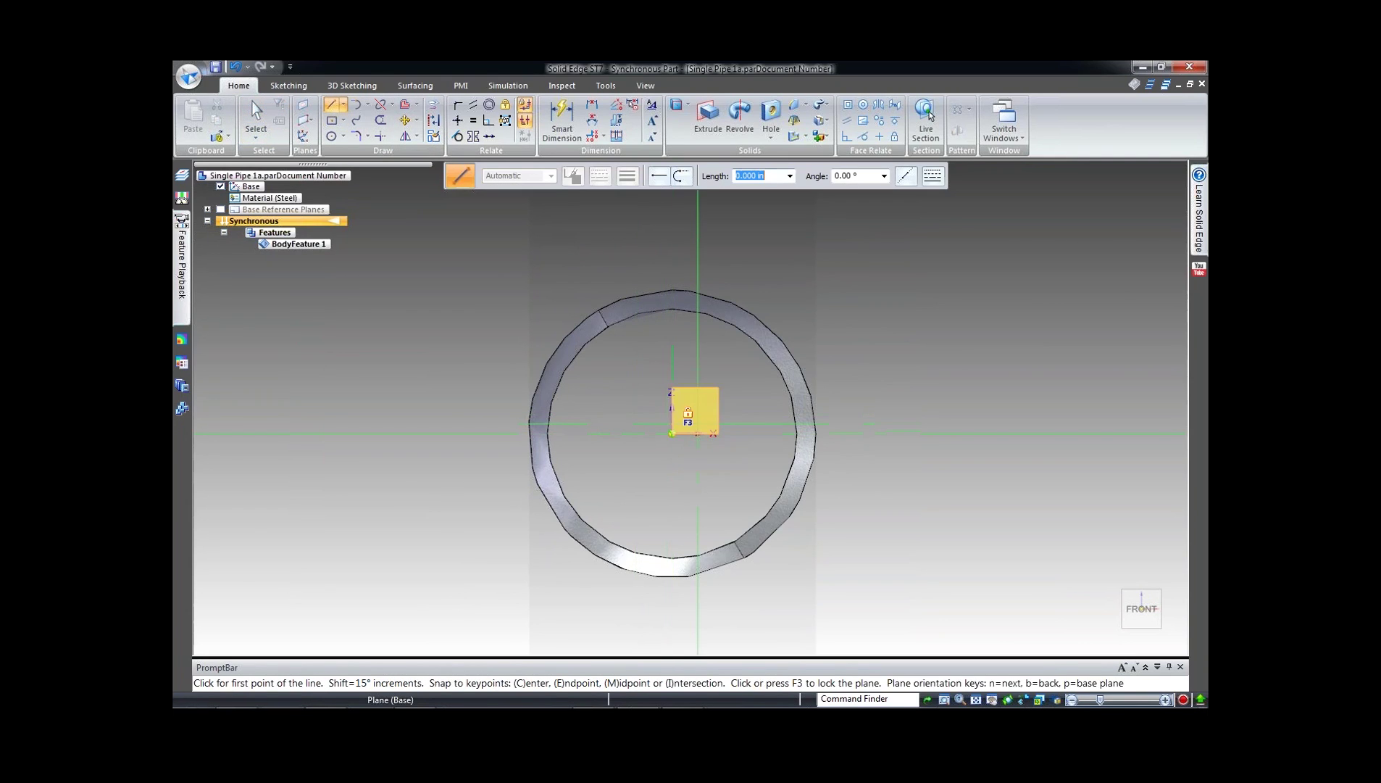
key("F3")
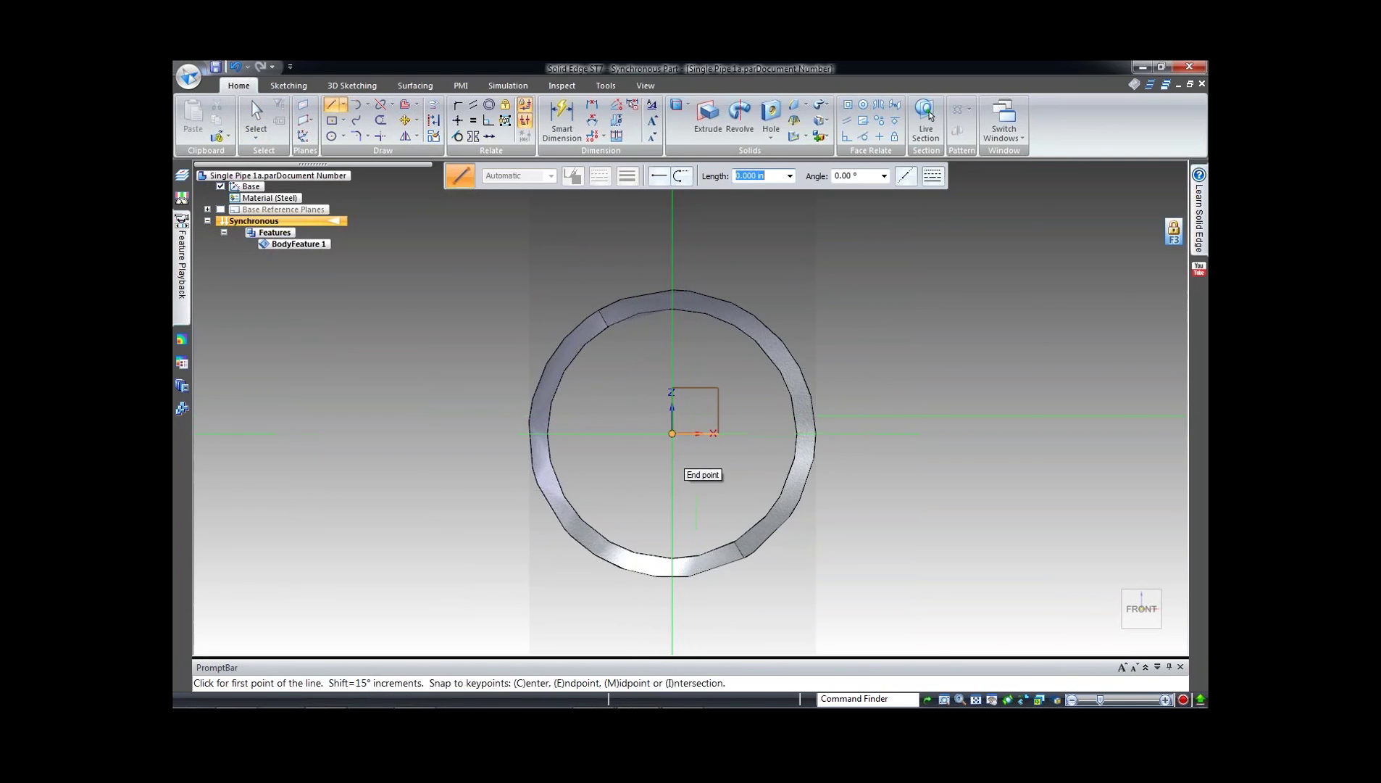
left_click(672, 432)
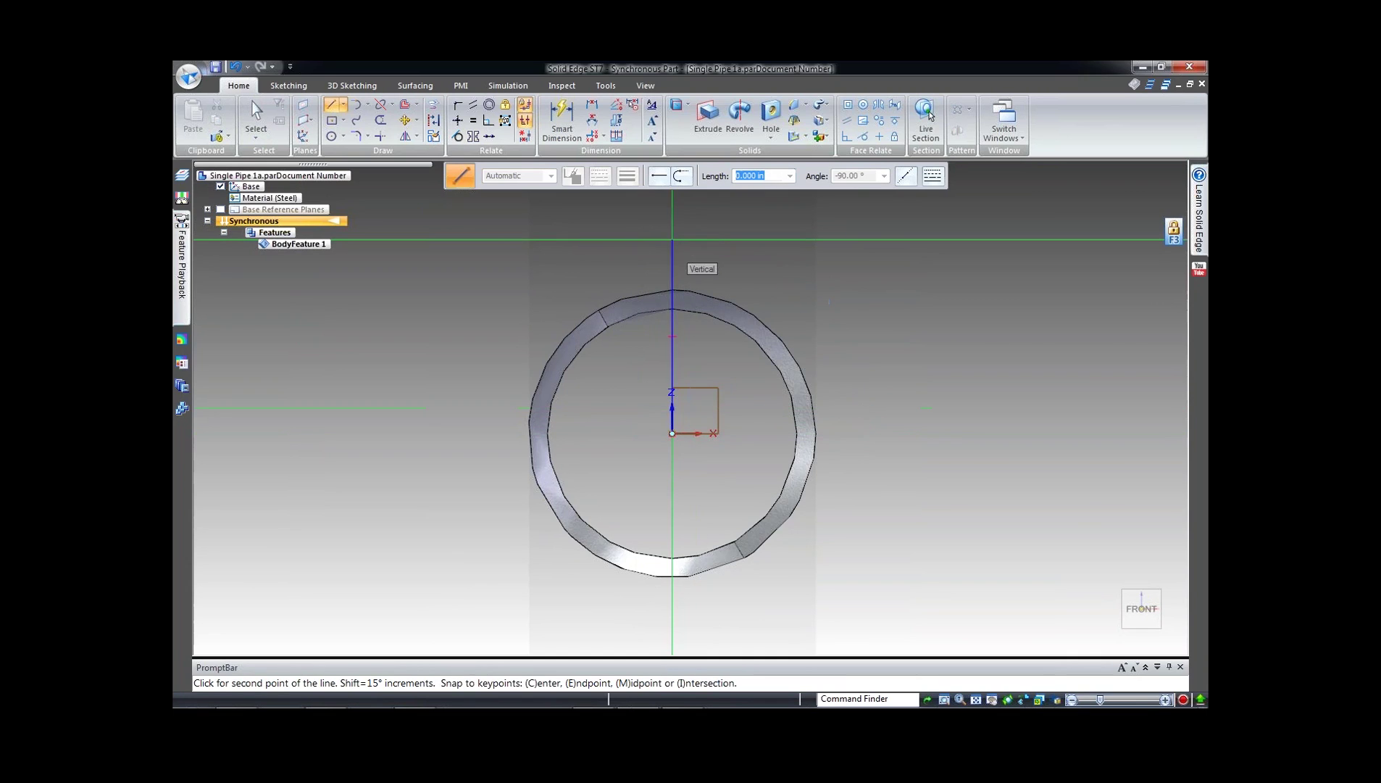
left_click(672, 240)
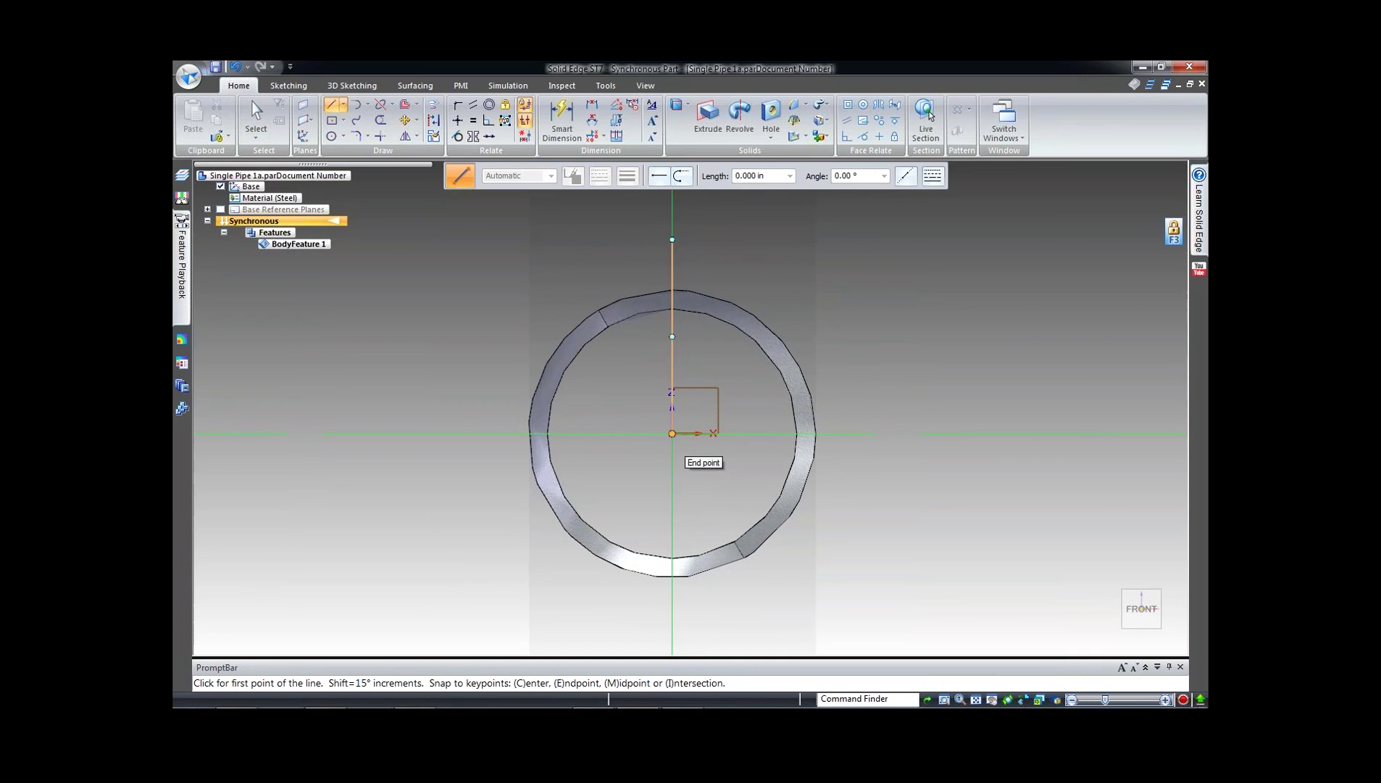
left_click(672, 433)
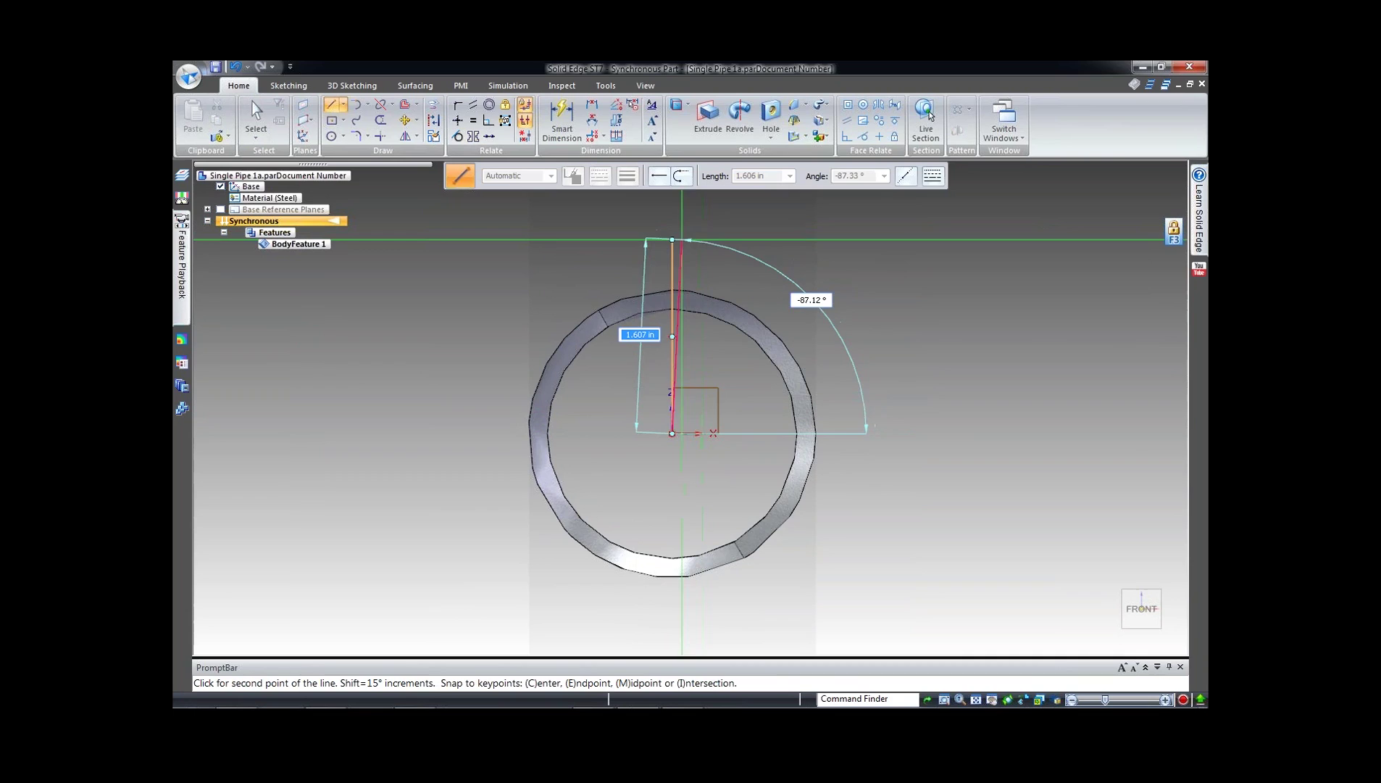
left_click(701, 239)
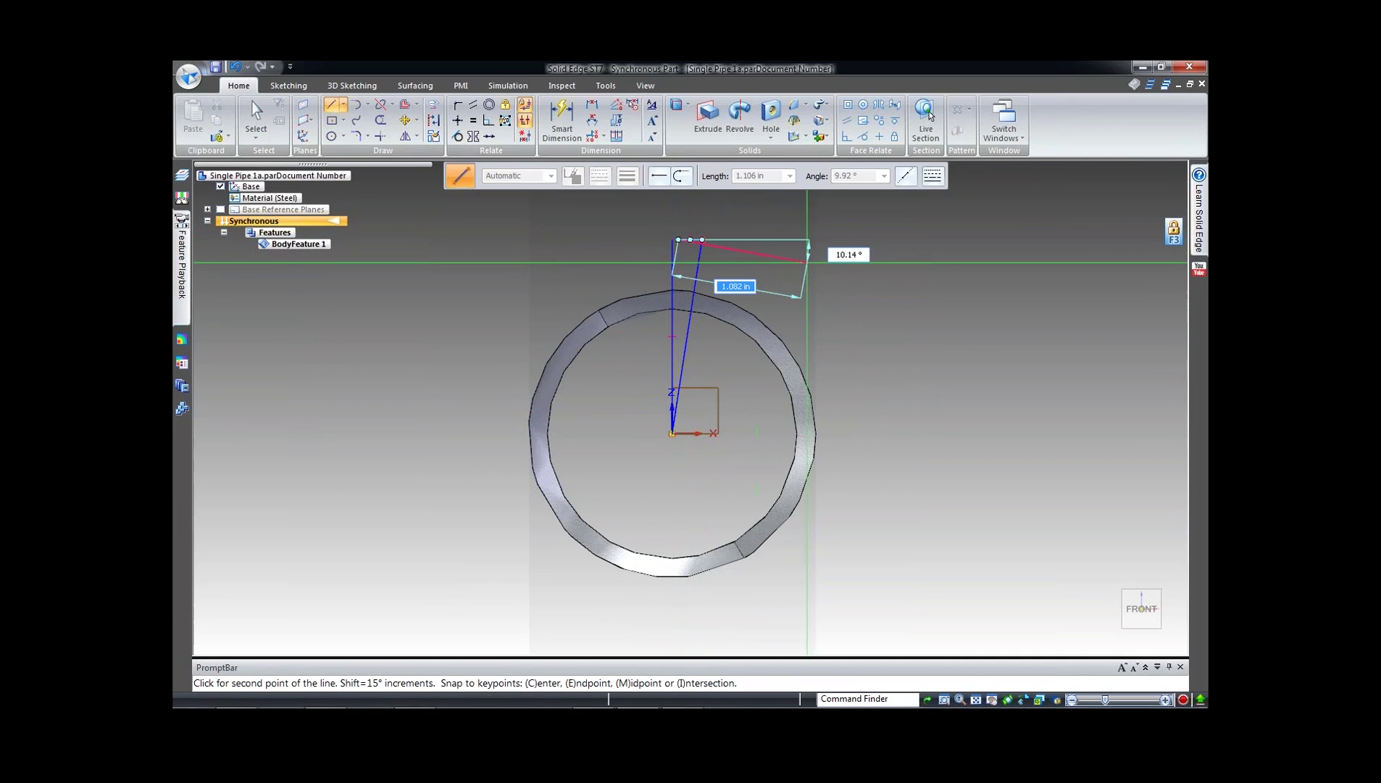
key("Escape")
Step: Close the wedge profile by applying Trim Corner to its vertical line and short top line
scroll(659, 217, "up", 2)
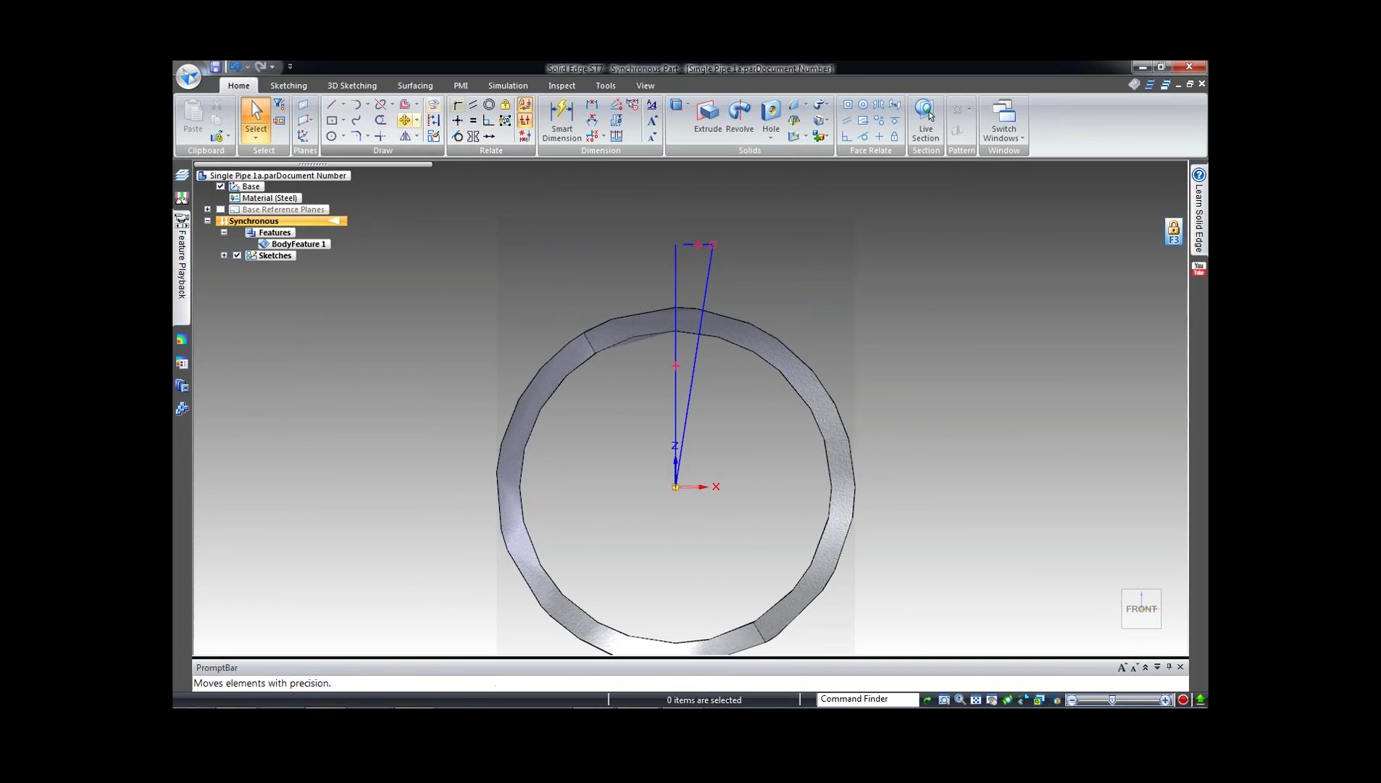
left_click(380, 136)
left_click(675, 271)
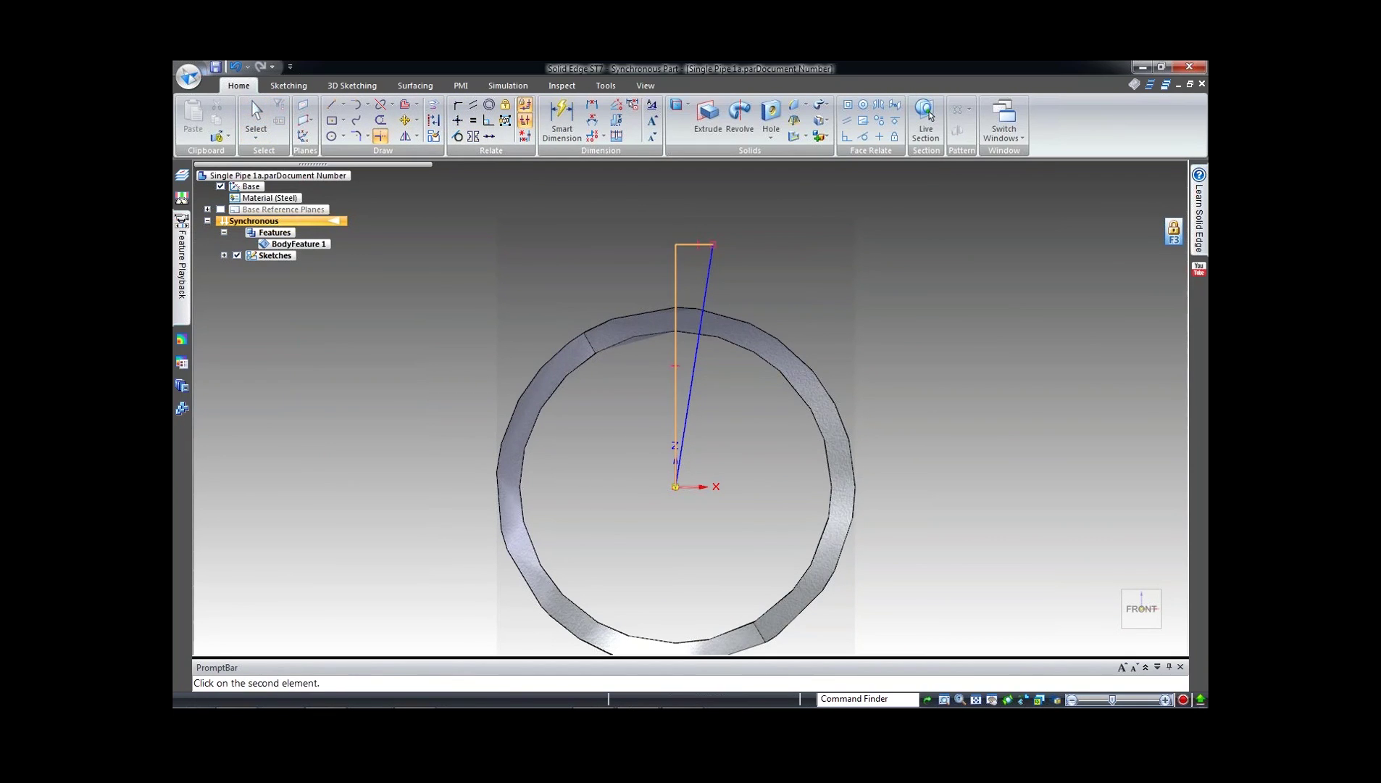
left_click(699, 245)
Step: Dimension the wedge's short top line and set its length to .125 in
left_click(592, 105)
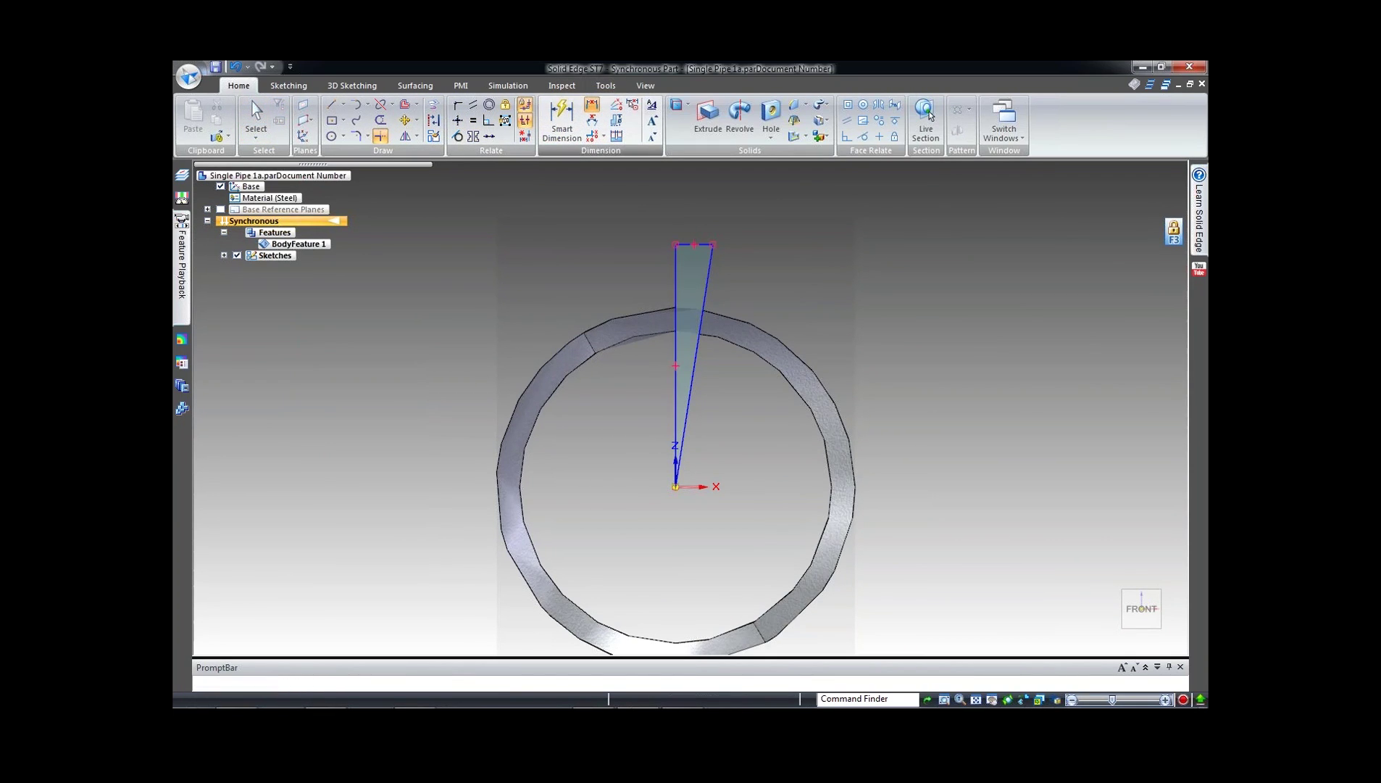
left_click(694, 245)
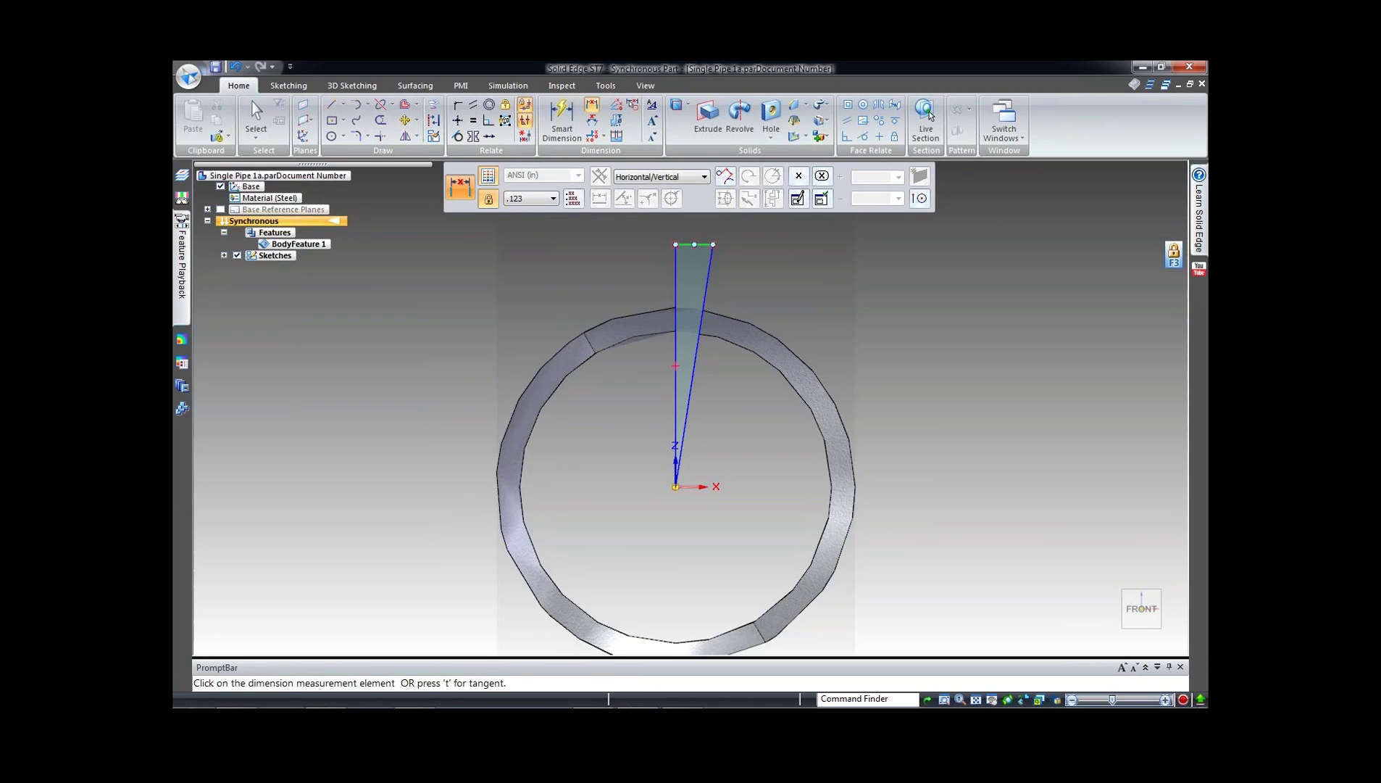
left_click(562, 120)
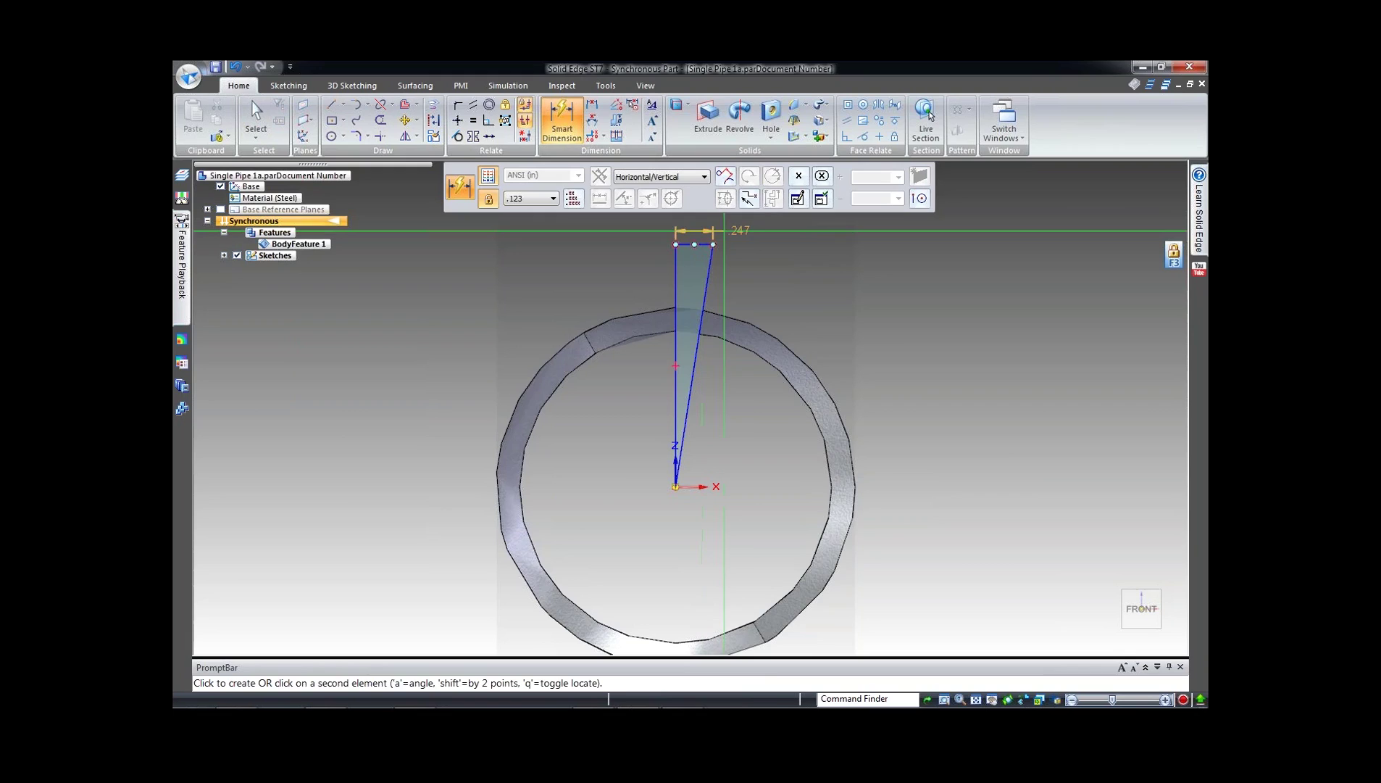
left_click(750, 236)
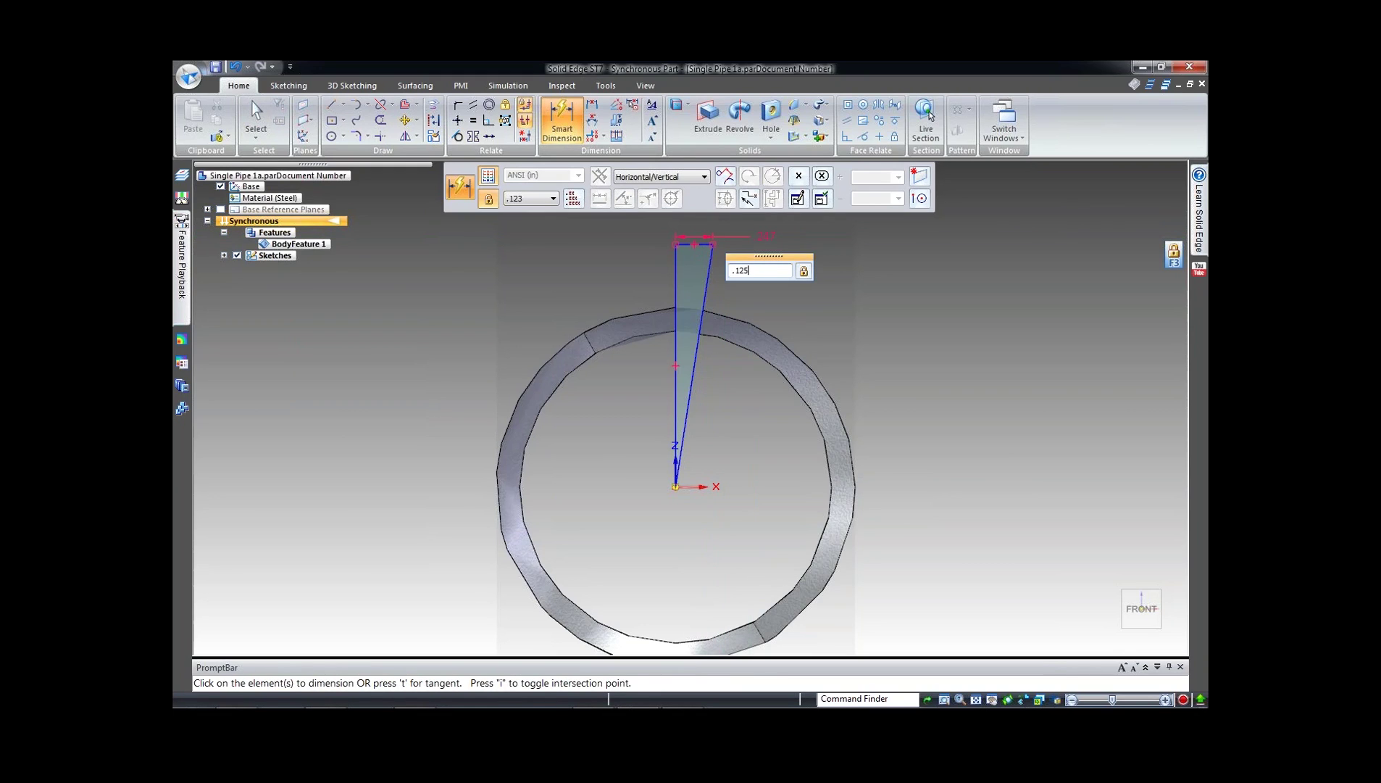
type(".125")
key("Return")
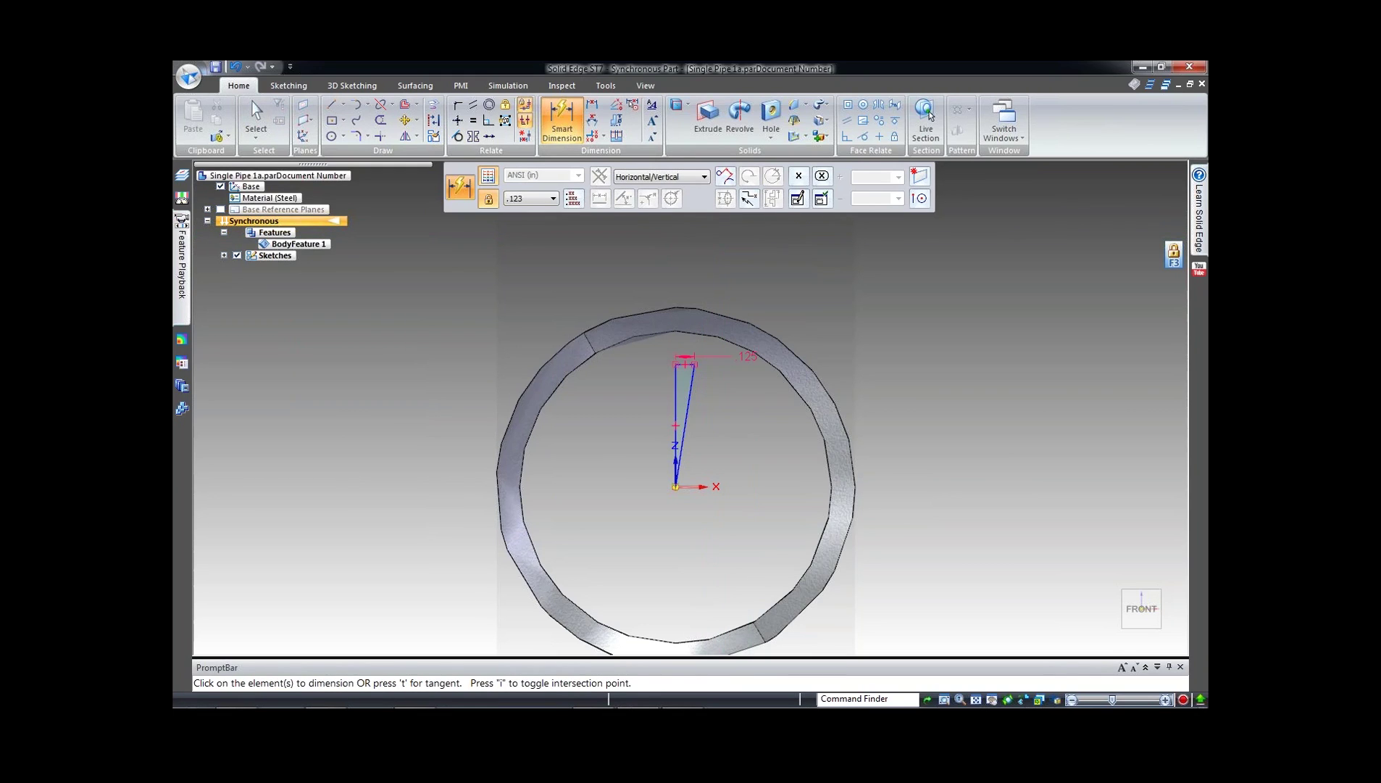
key("Escape")
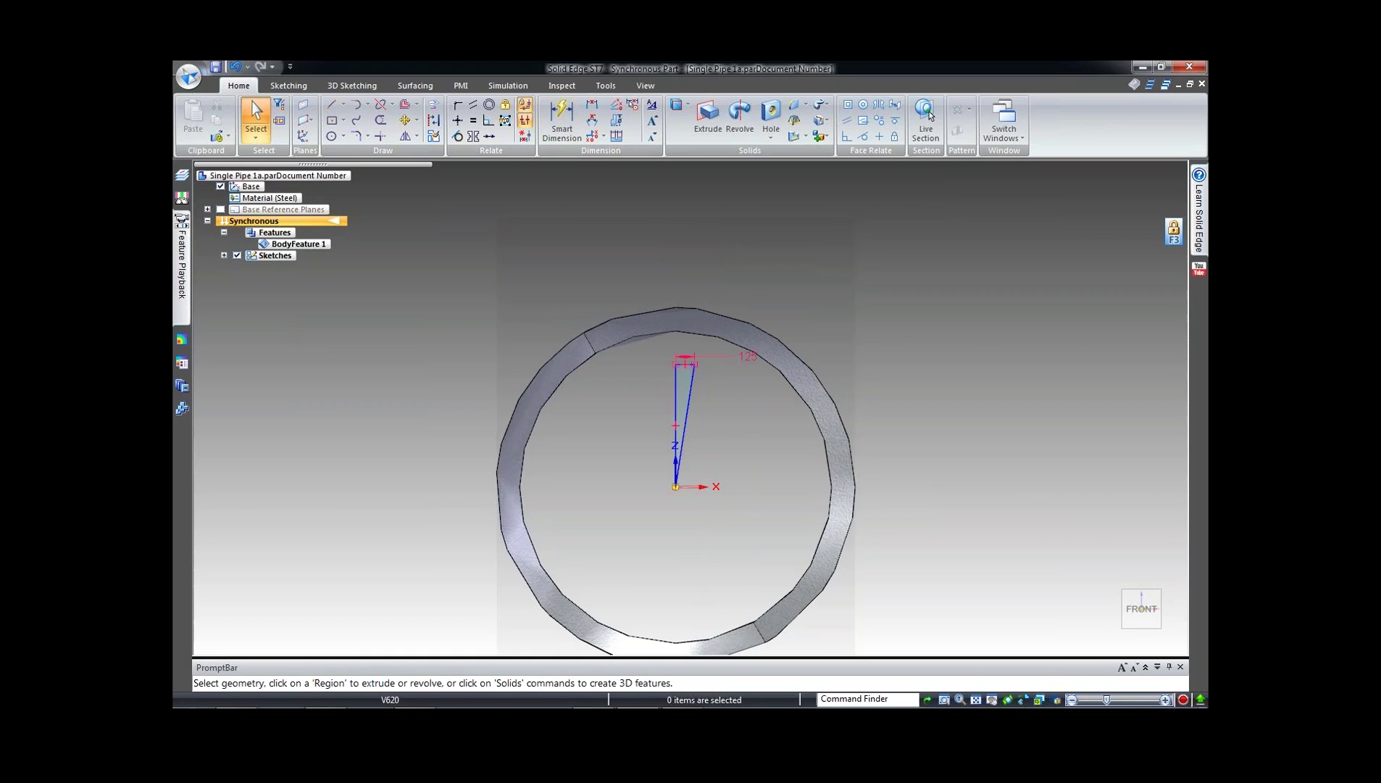
Step: Stretch the wedge's vertical line upward from its top endpoint so the profile extends past the pipe's outer wall
left_click(676, 395)
left_click_drag(675, 364, 677, 240)
key("Escape")
Step: Extrude the wedge region as a cut along positive Y through the pipe wall over the pipe's full length
middle_click_drag(678, 290, 754, 355)
scroll(710, 405, "down", 5)
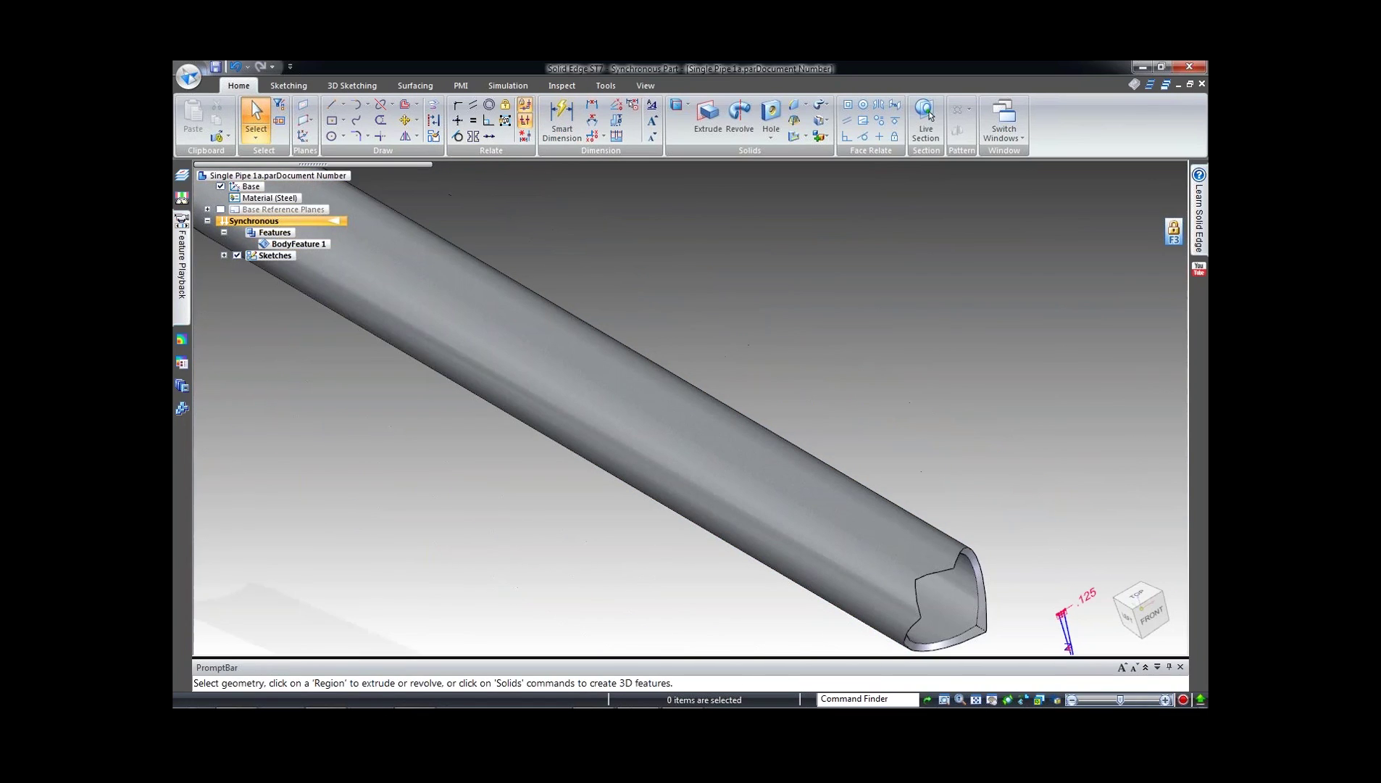
scroll(1019, 558, "down", 2)
scroll(1047, 599, "up", 9)
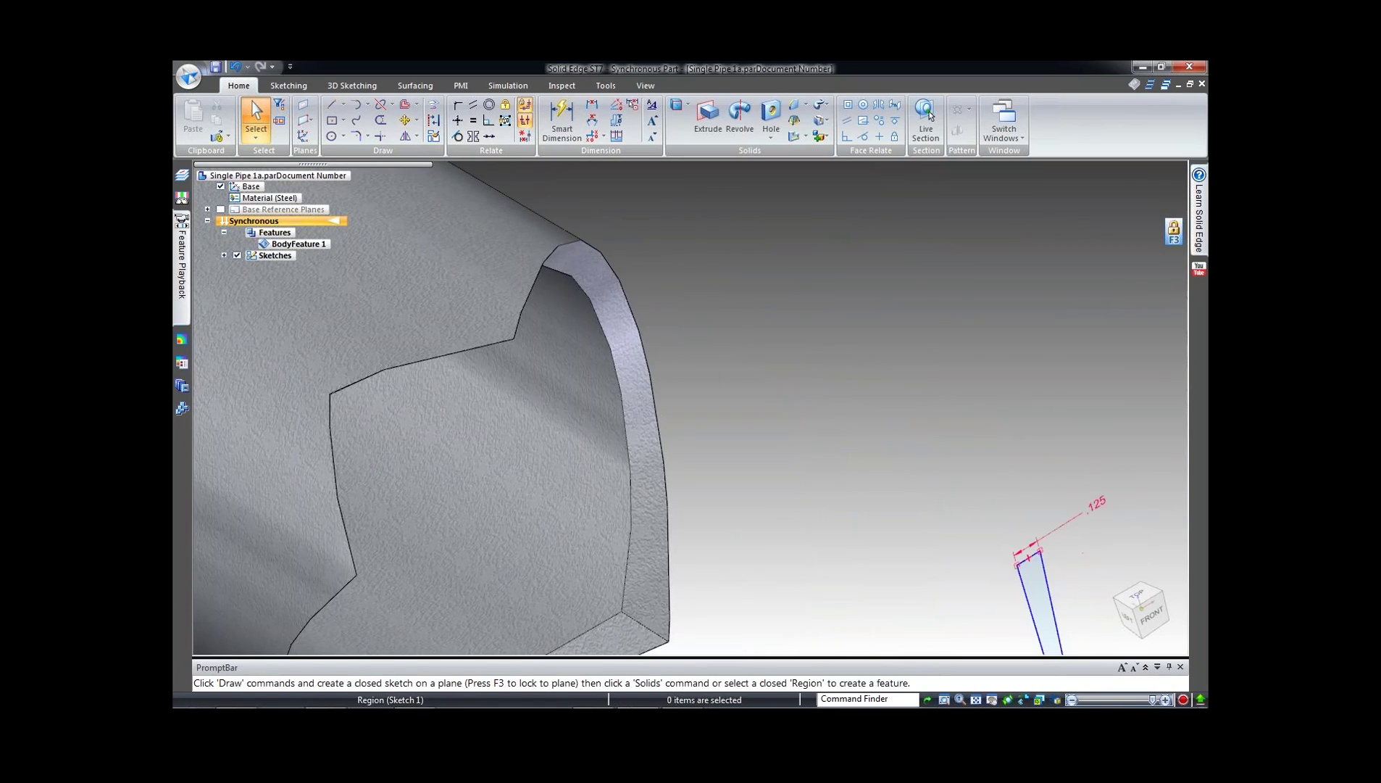
left_click(1036, 586)
scroll(1004, 435, "down", 9)
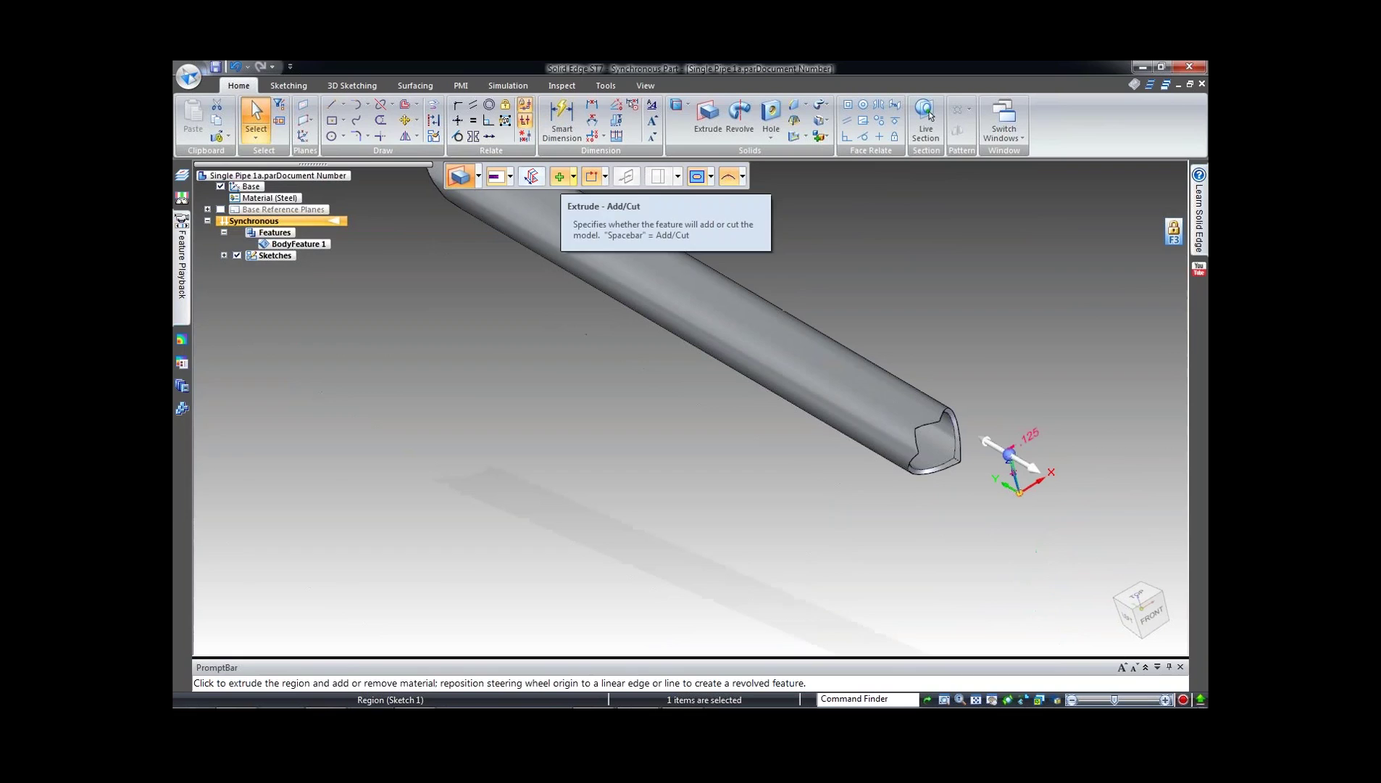
left_click(573, 176)
left_click(579, 226)
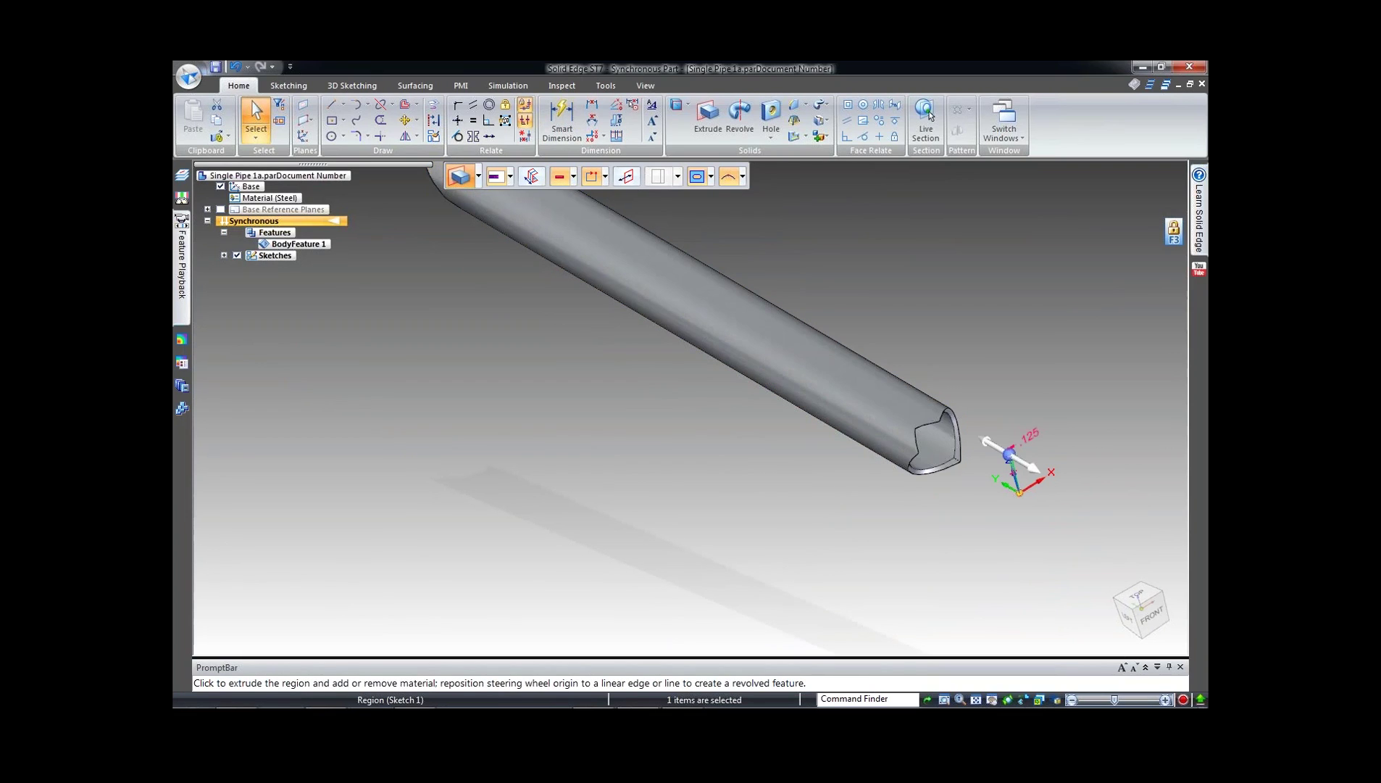
left_click(988, 441)
scroll(1041, 505, "down", 3)
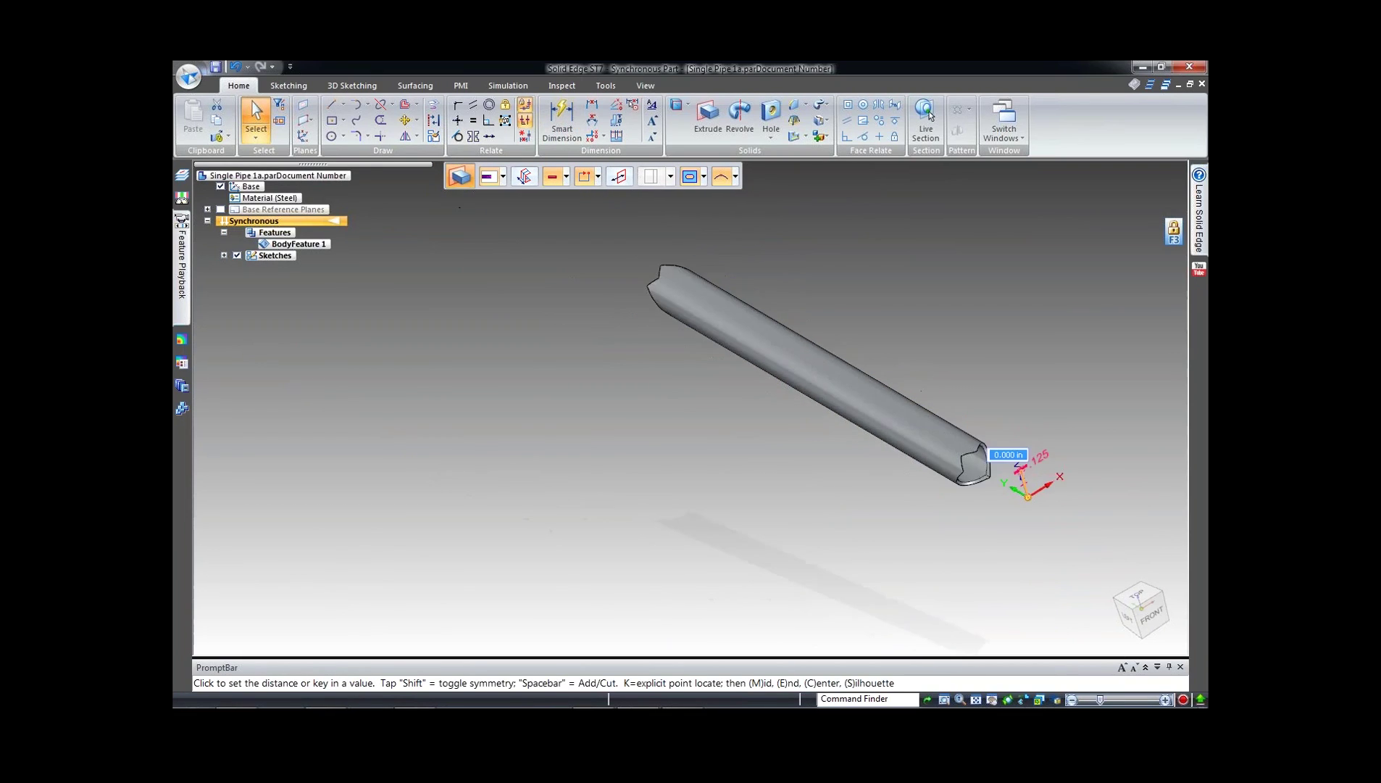
scroll(921, 522, "down", 4)
left_click(769, 374)
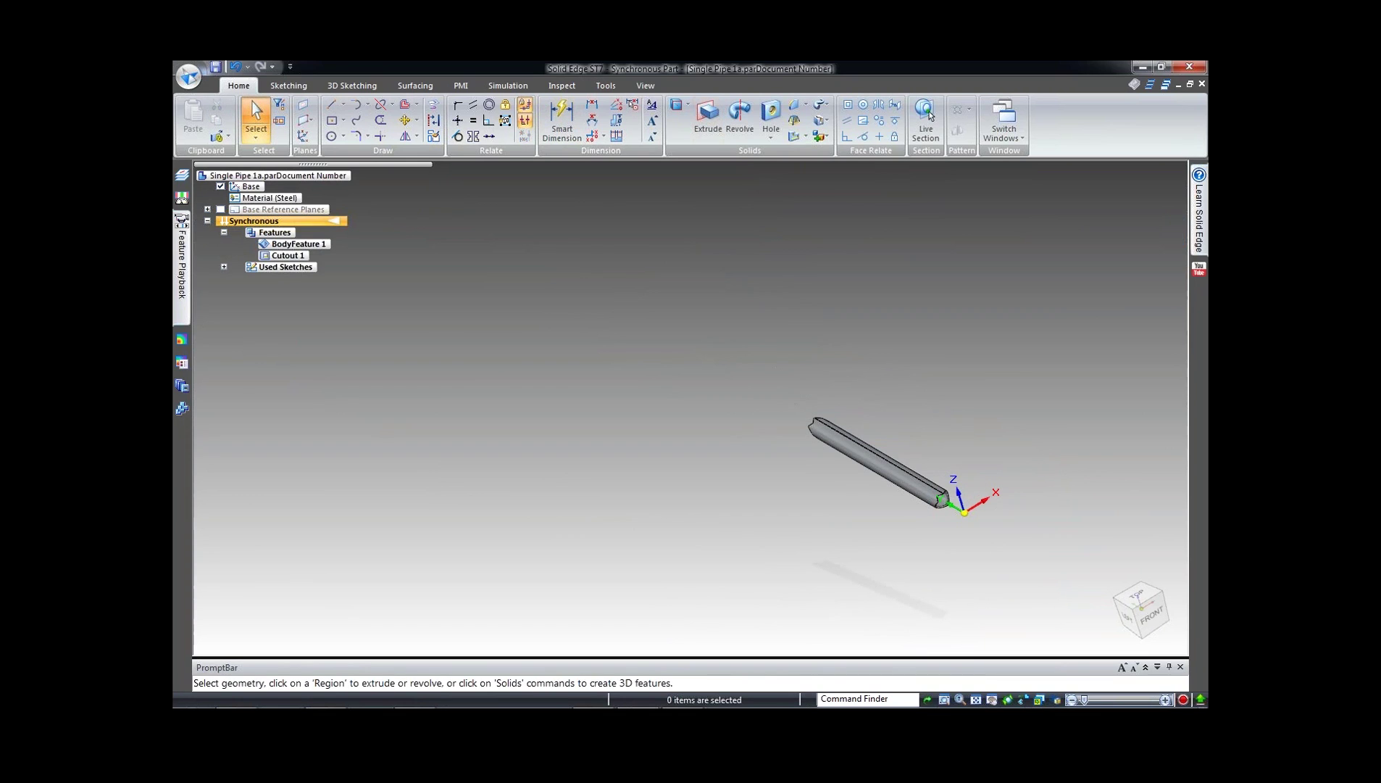
Step: Examine the lengthwise slit and the notched pipe ends from several angles, including the inner and outer wall edges
key("Home")
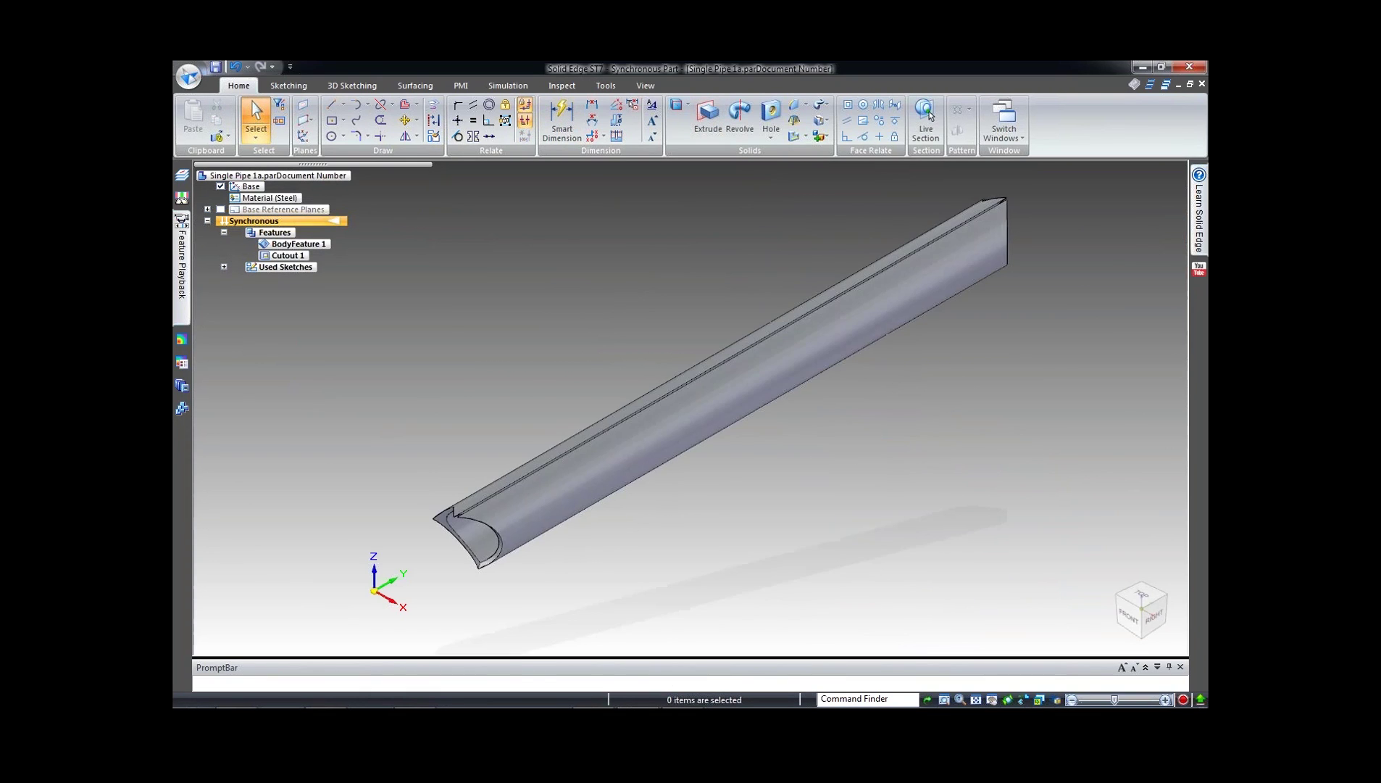
scroll(506, 497, "up", 5)
middle_click_drag(419, 530, 587, 304)
scroll(587, 290, "down", 2)
scroll(696, 221, "down", 3)
scroll(513, 355, "up", 5)
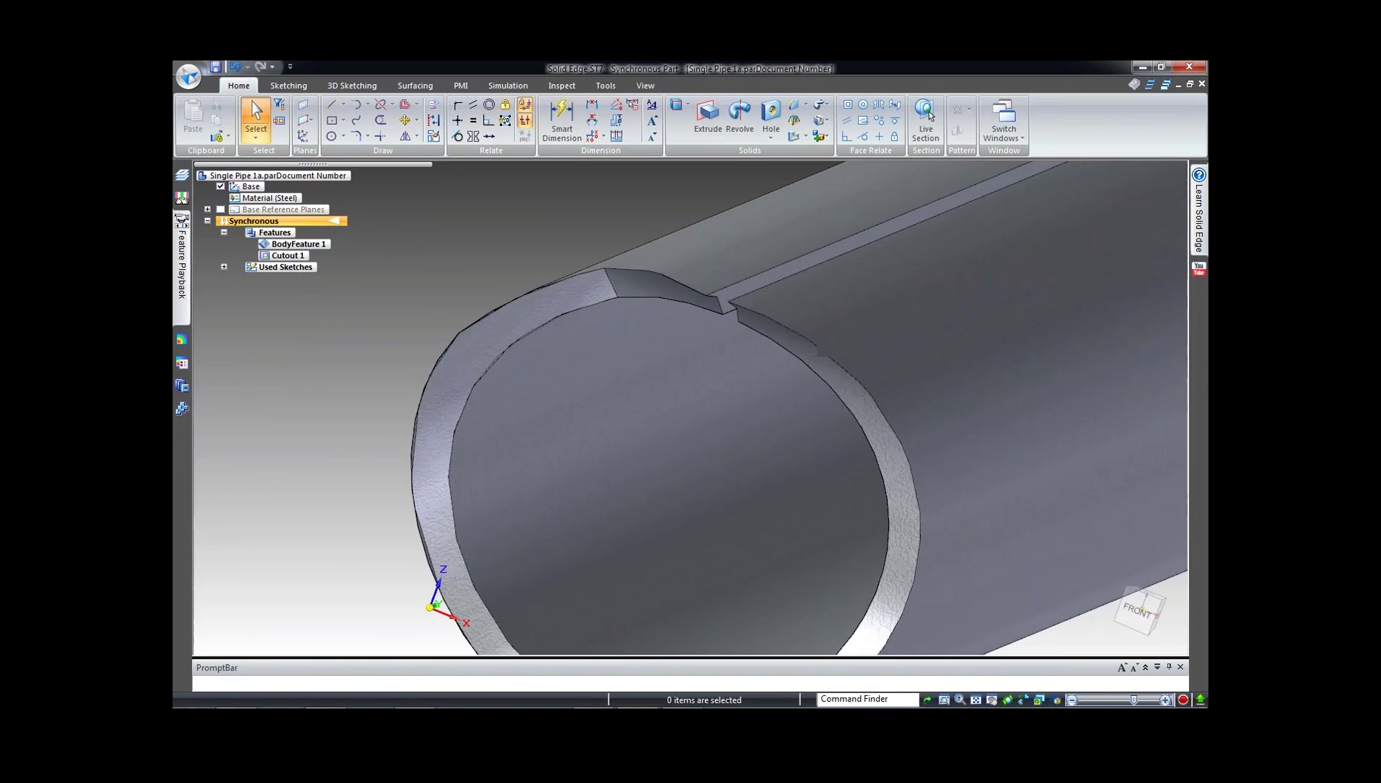
middle_click_drag(626, 401, 543, 297)
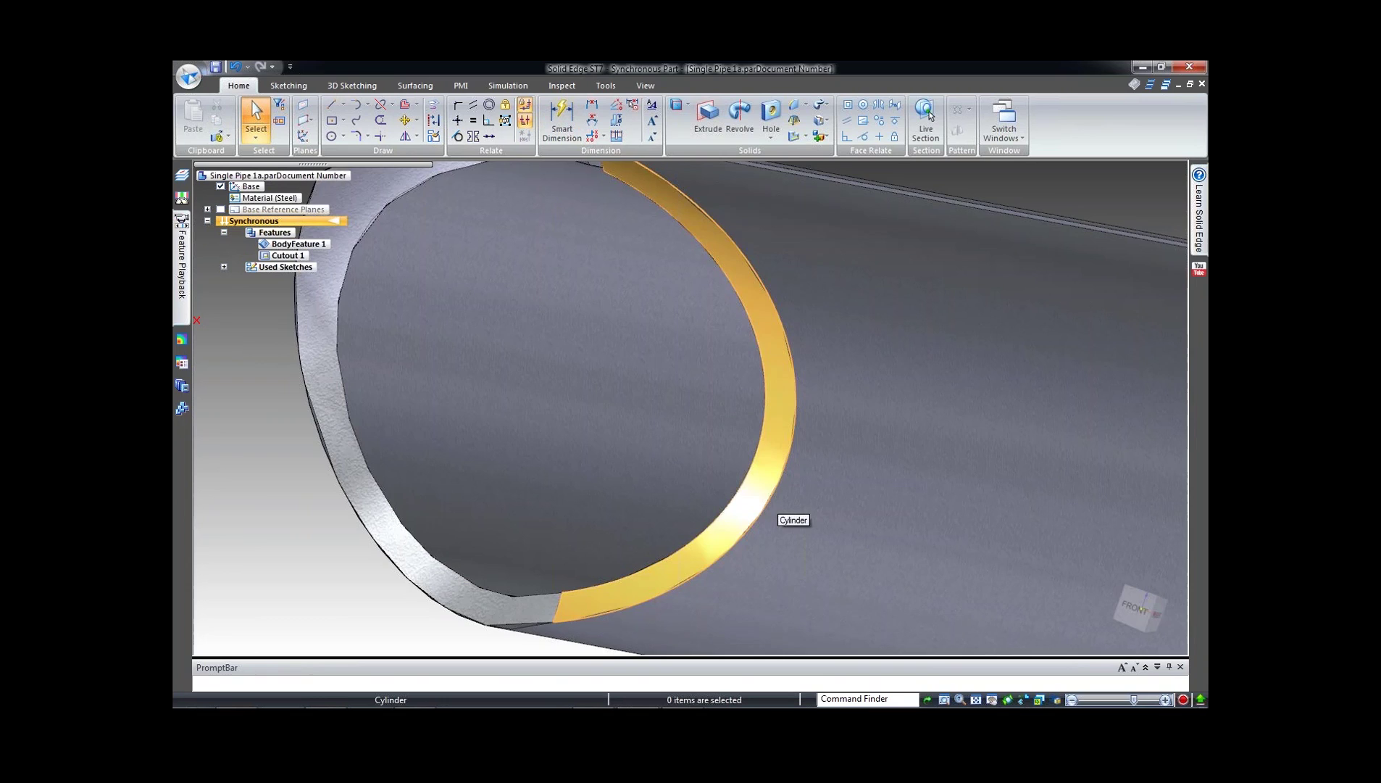
scroll(761, 500, "down", 3)
scroll(564, 358, "up", 3)
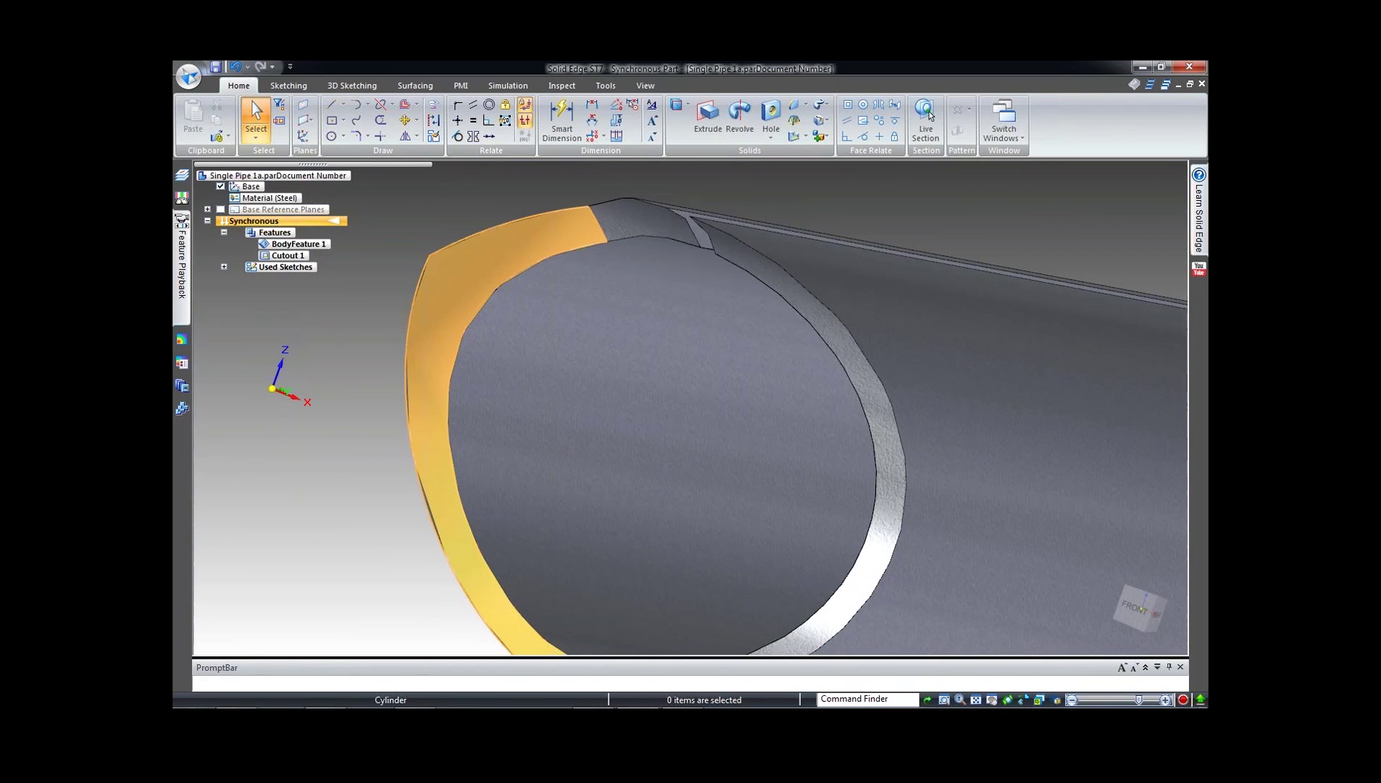
scroll(529, 372, "down", 2)
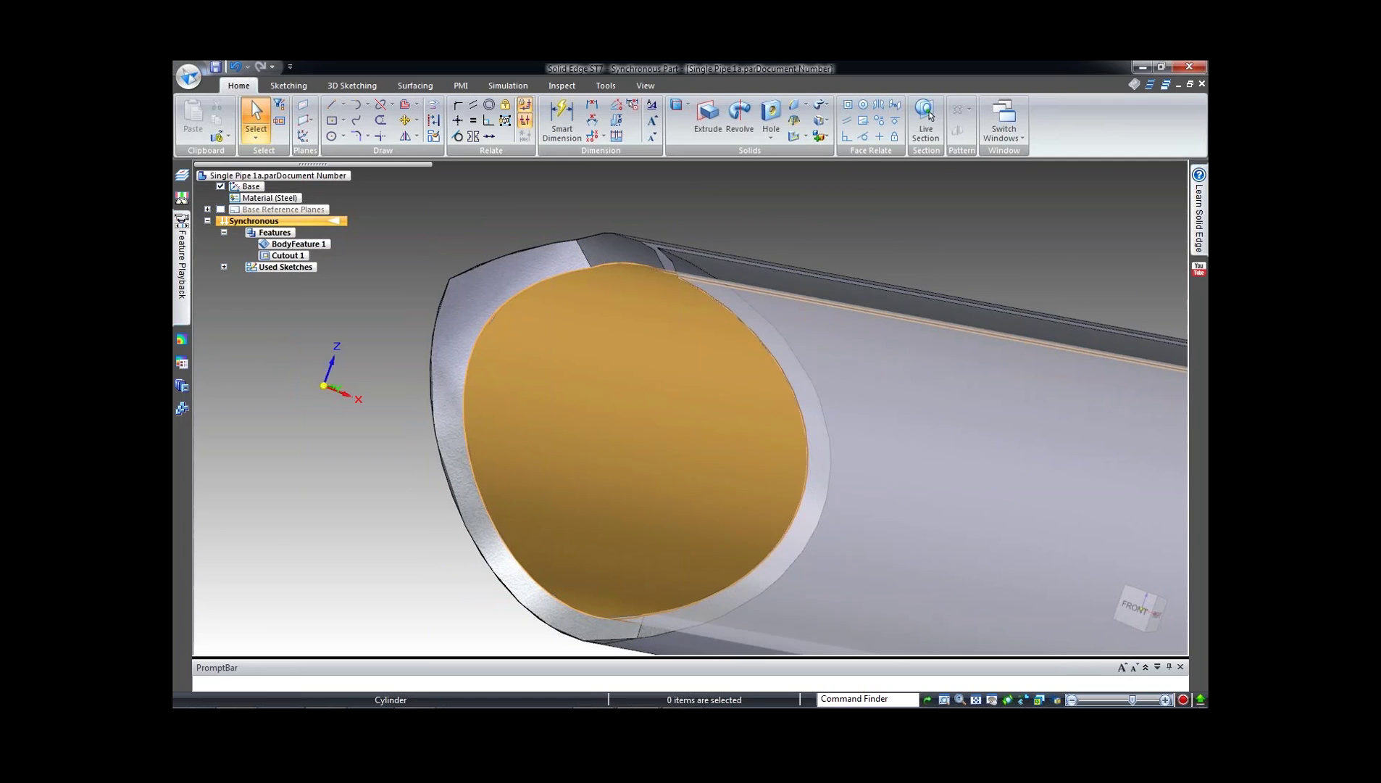
middle_click_drag(522, 327, 711, 236)
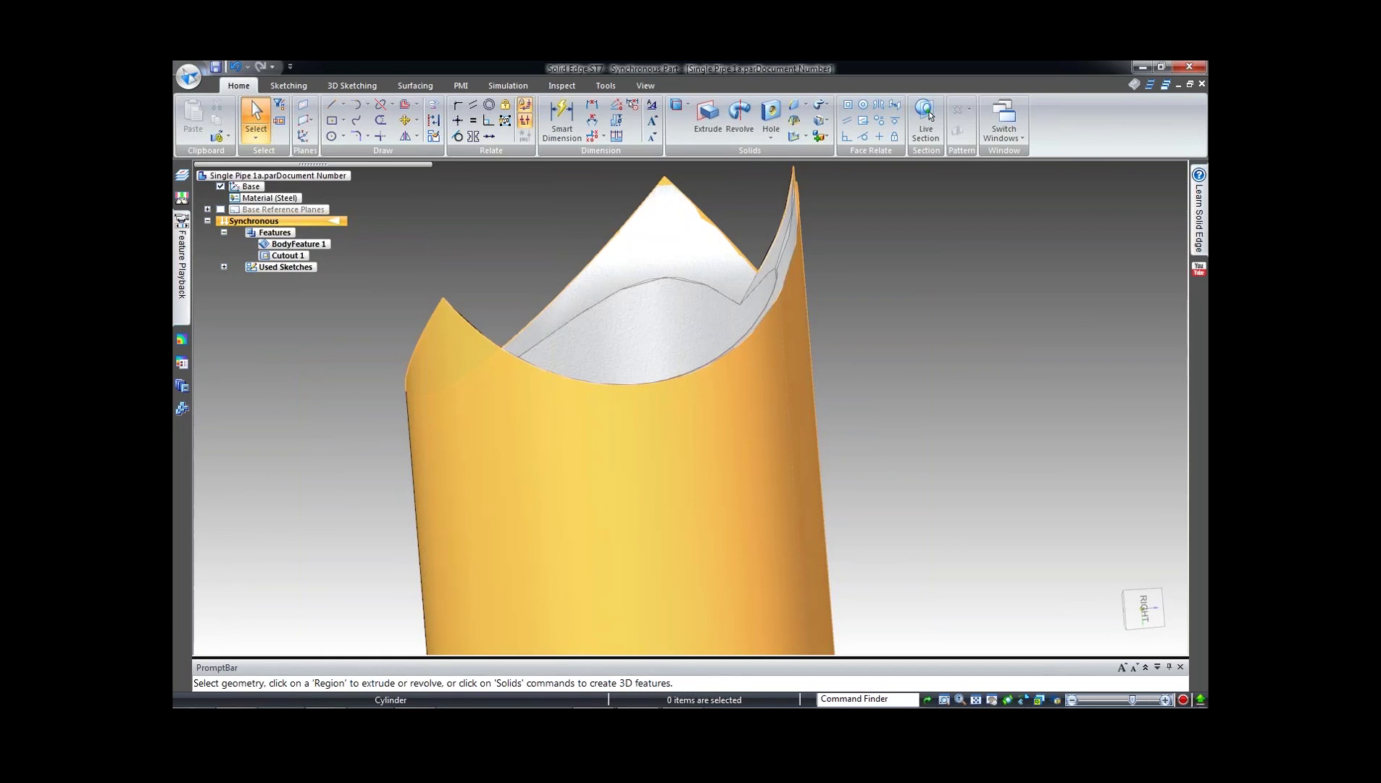
key("ctrl+i")
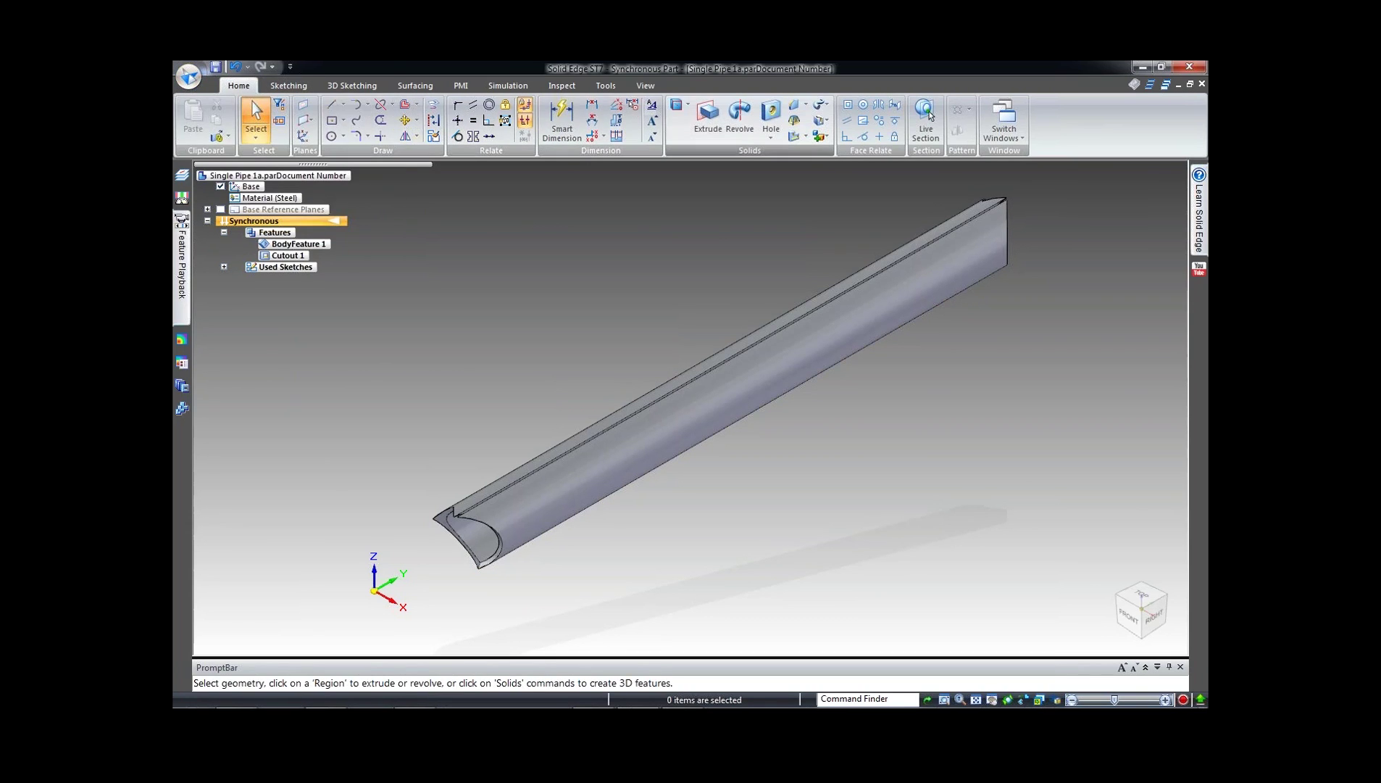
Step: Switch the slit pipe part to the Sheet Metal environment and change its modelling mode to Ordered
left_click(189, 76)
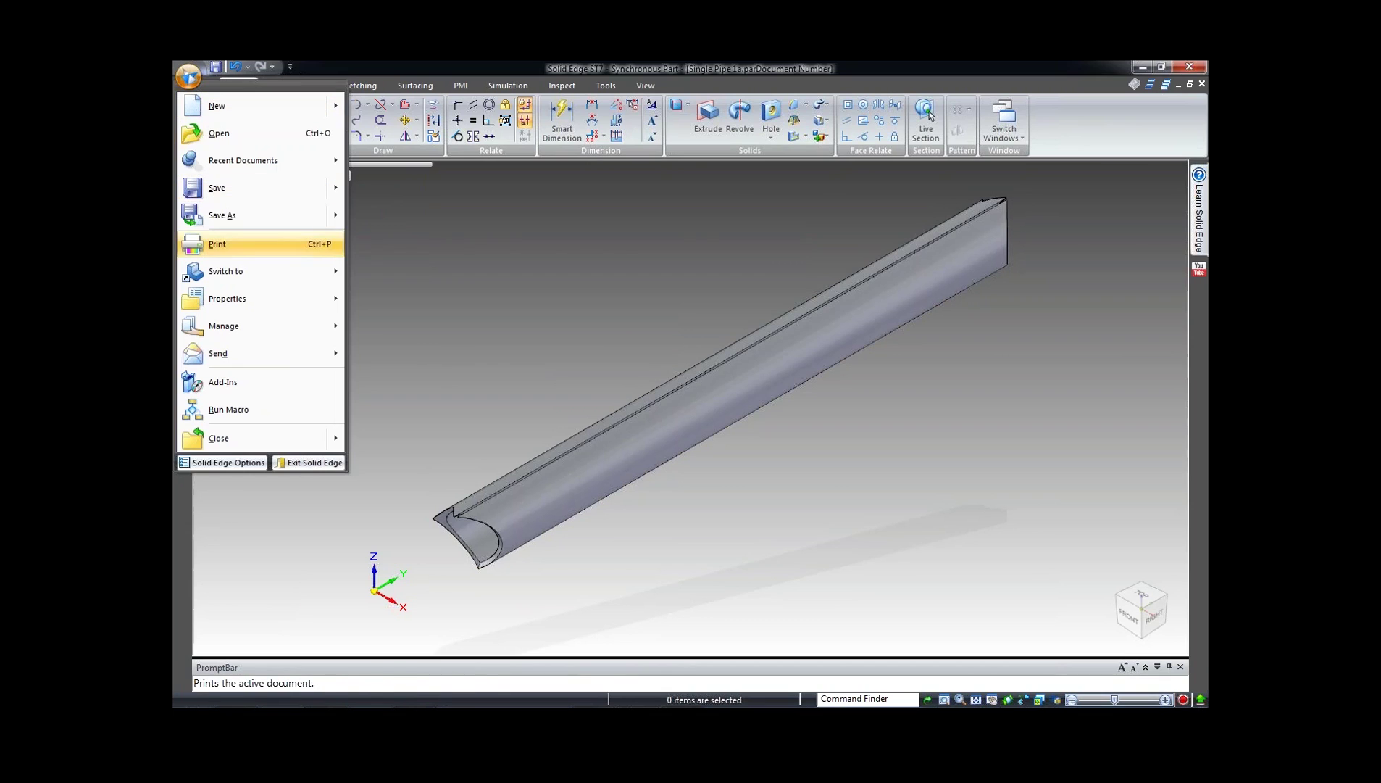
mouse_move(246, 272)
key("Escape")
key("Escape")
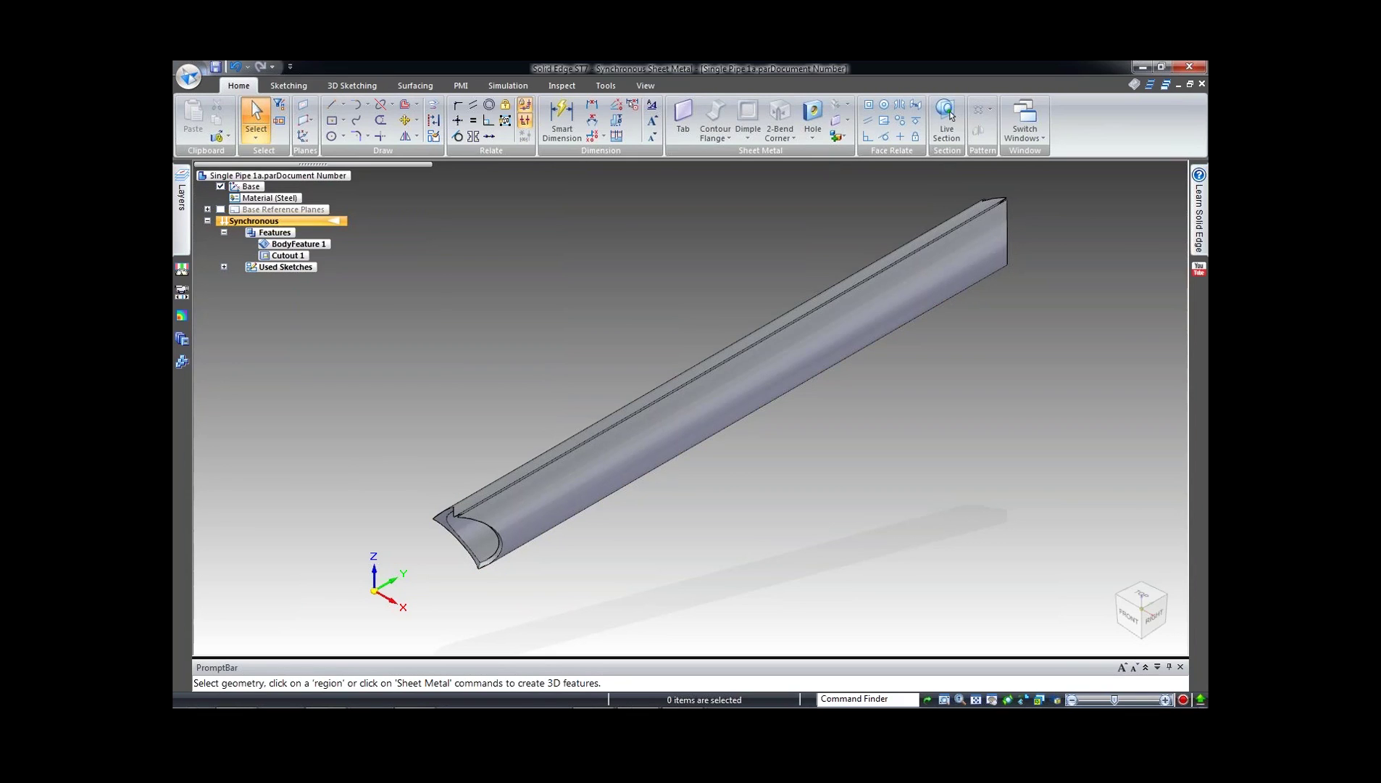
right_click(308, 221)
left_click(362, 362)
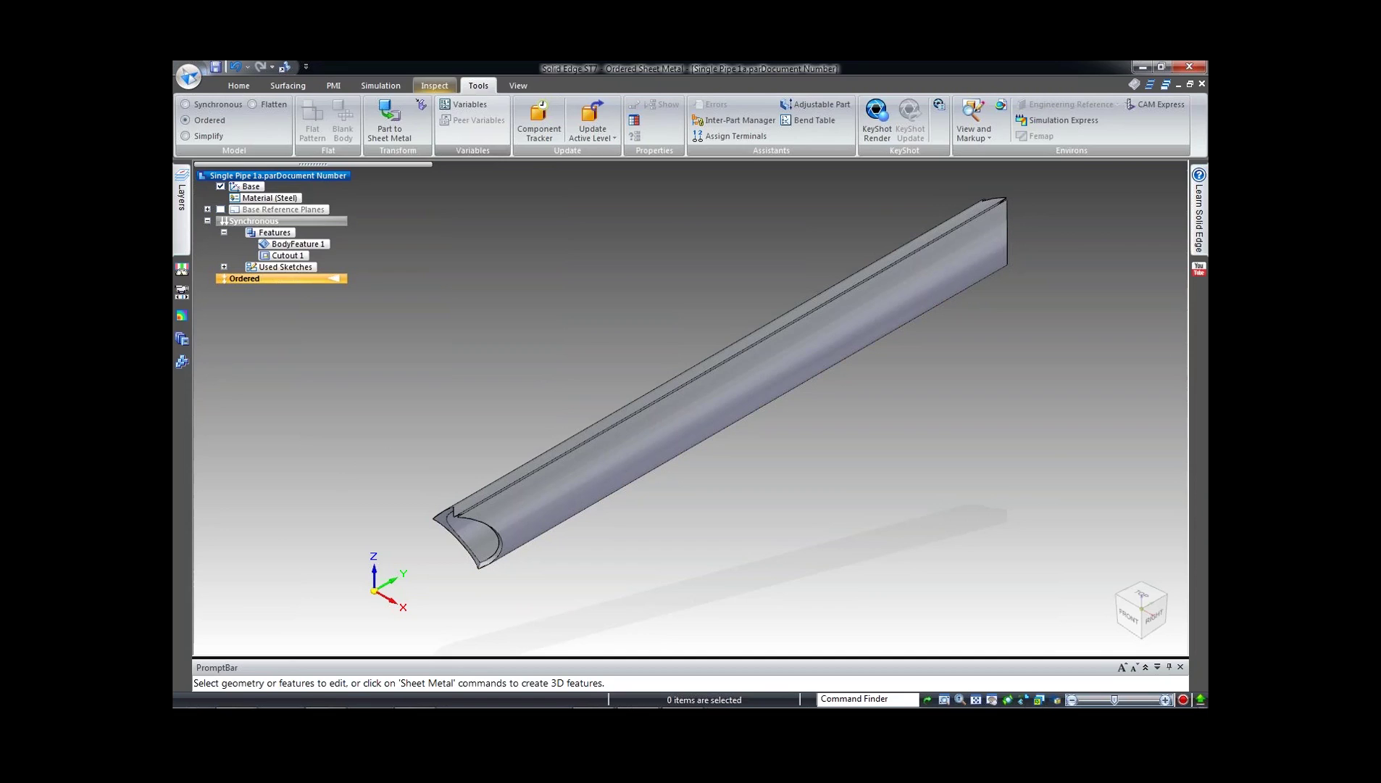
Step: Transform the slit pipe into a sheet metal part, using its outer cylindrical face as the base face
left_click(421, 104)
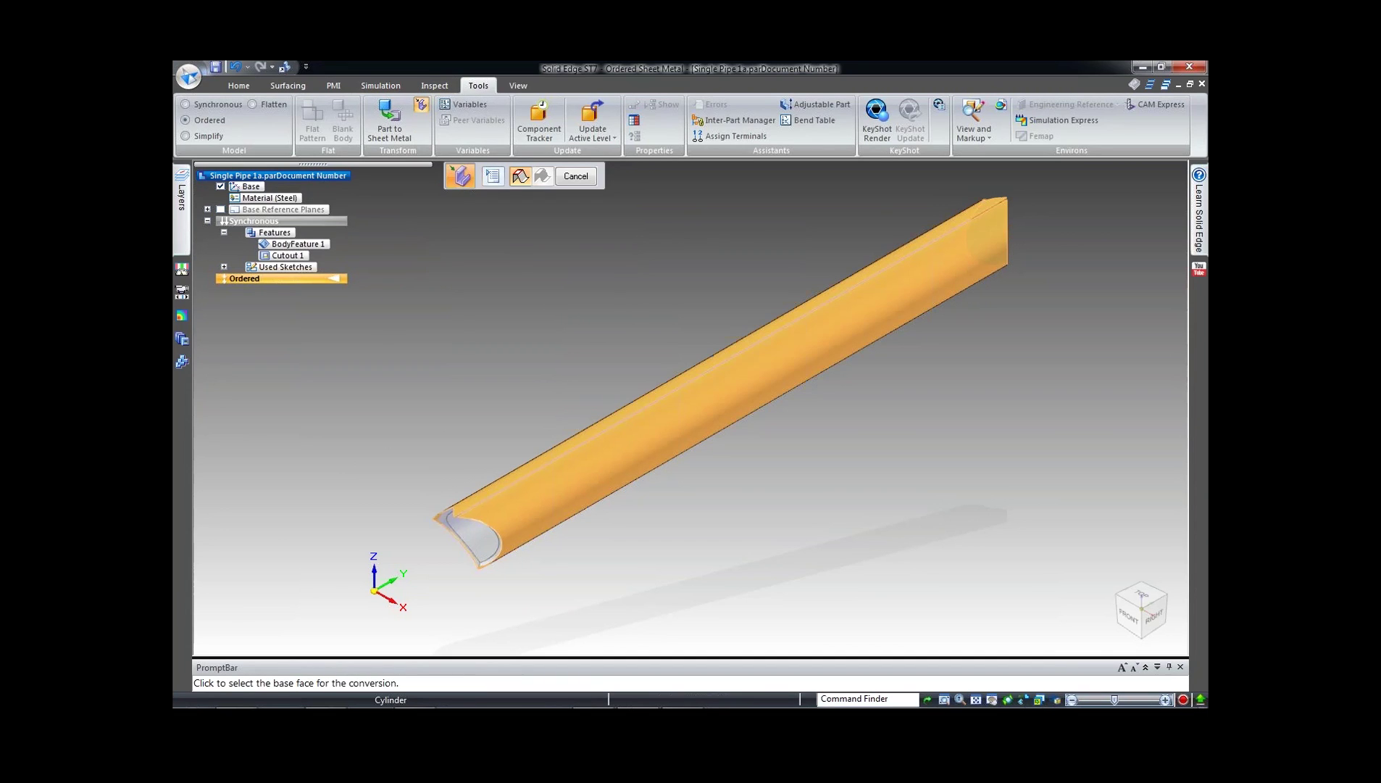
left_click(724, 392)
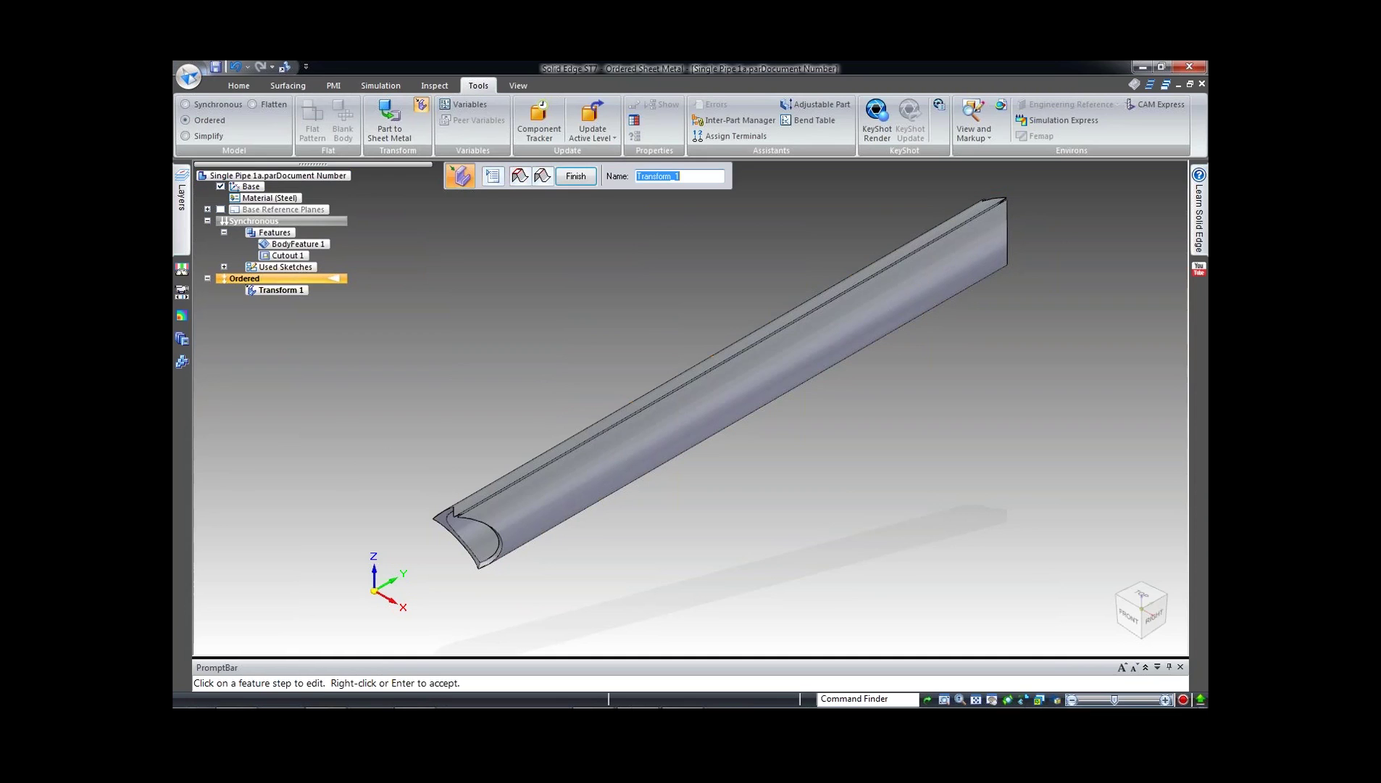
left_click(576, 176)
key("Return")
key("Escape")
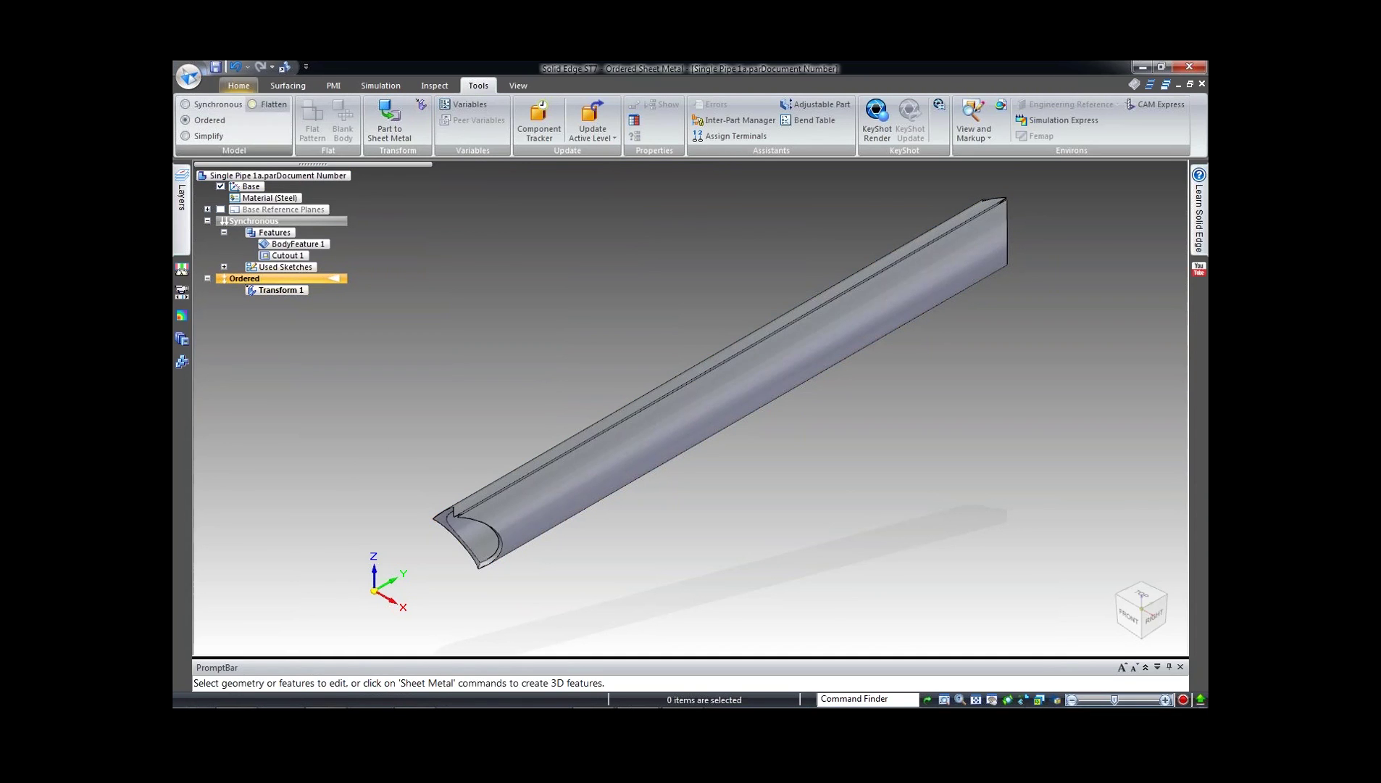
Step: Create the flat pattern from the pipe's outer face with the long slit edge as the x-axis, and inspect both sides of the sheet
left_click(252, 104)
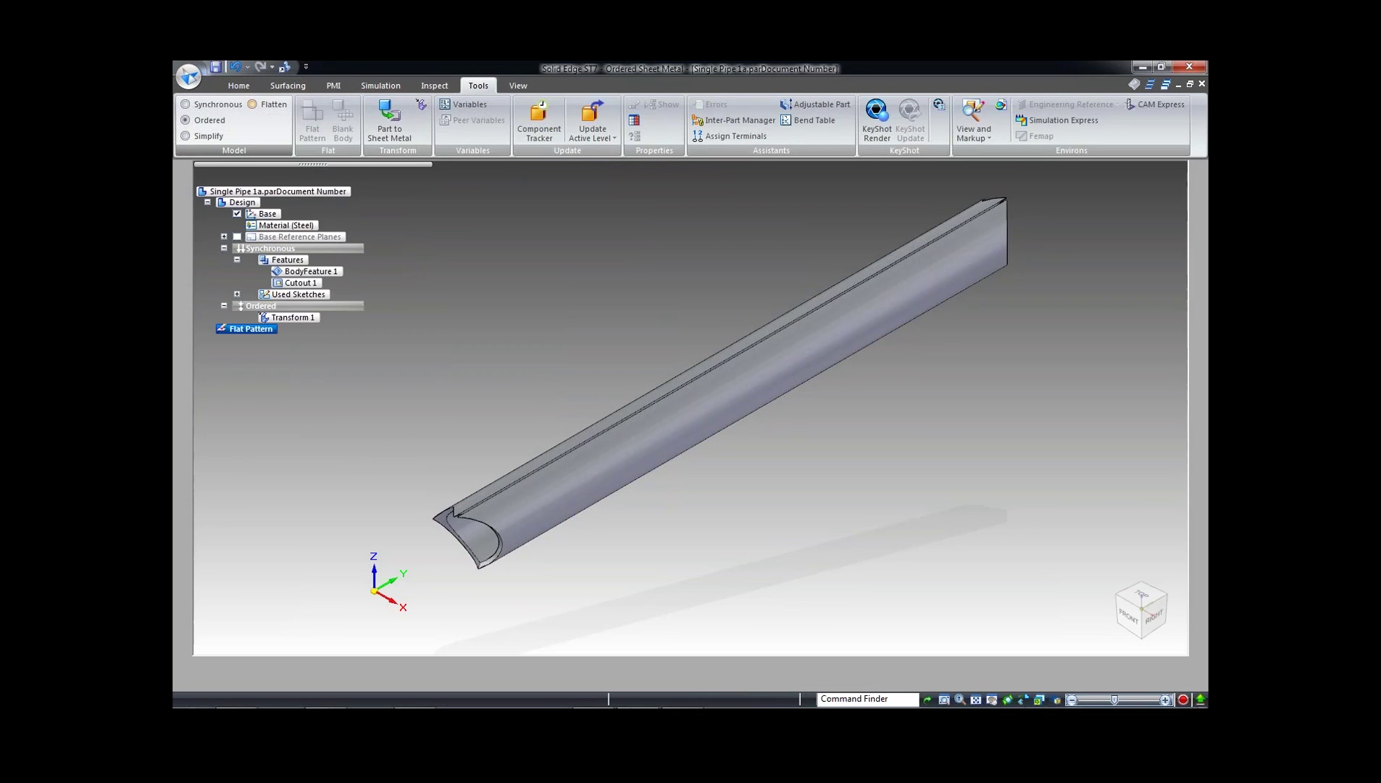
left_click(986, 235)
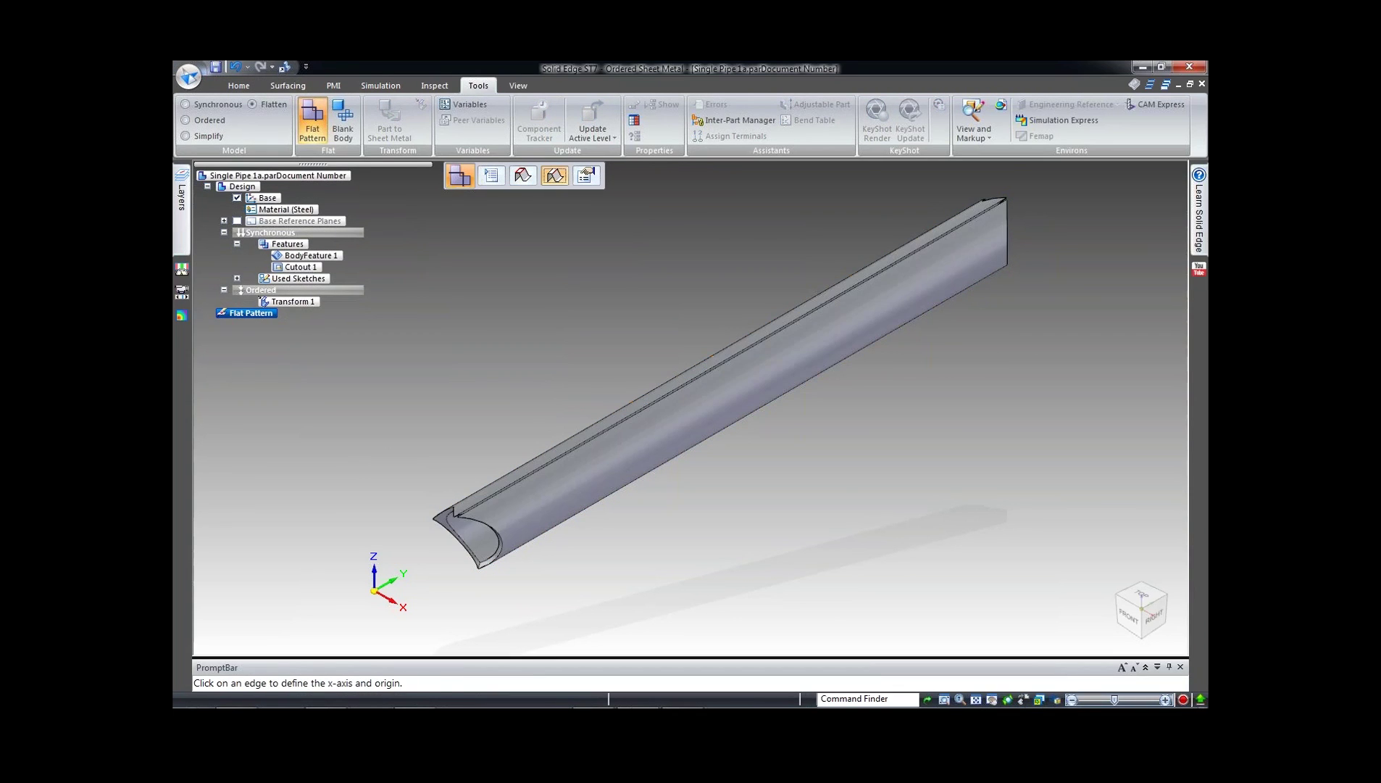
left_click(540, 468)
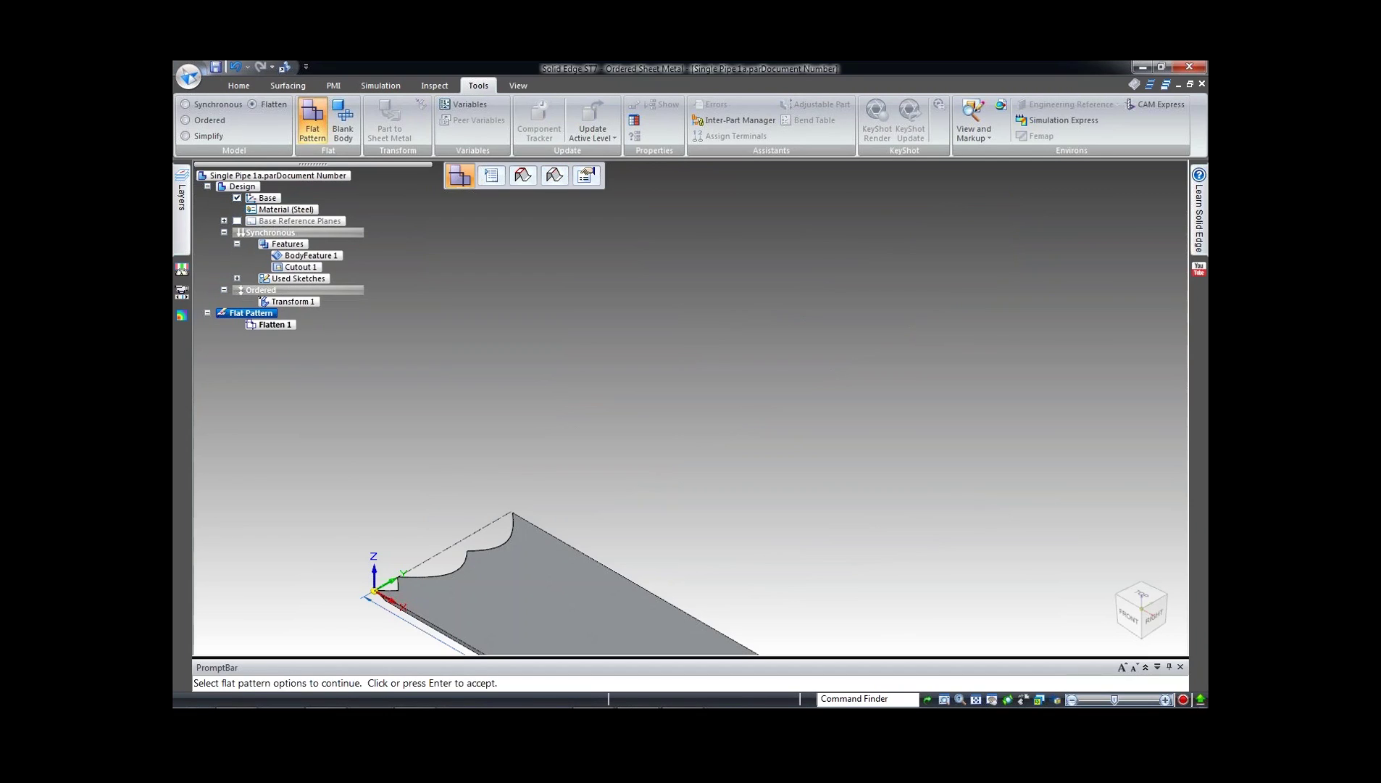
key("Return")
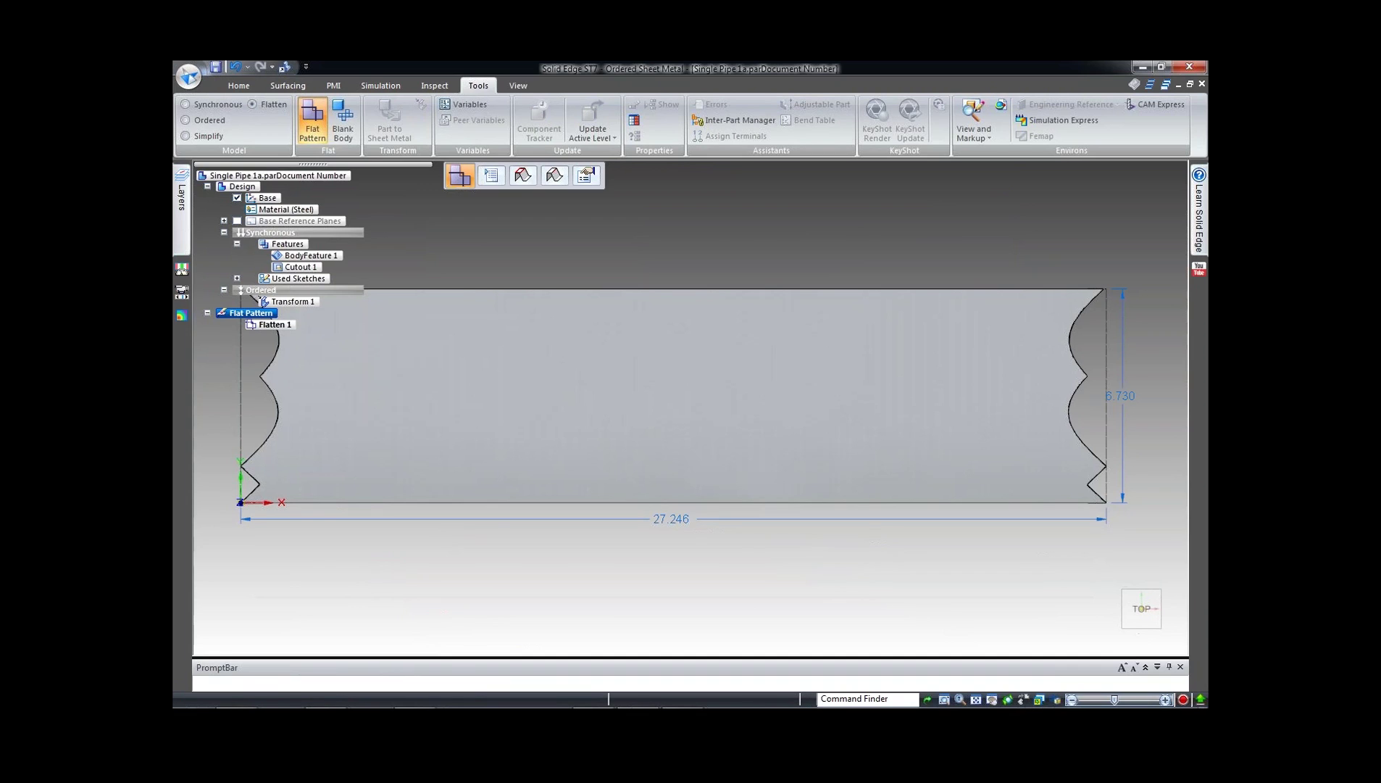
scroll(1116, 458, "up", 6)
scroll(1070, 493, "down", 7)
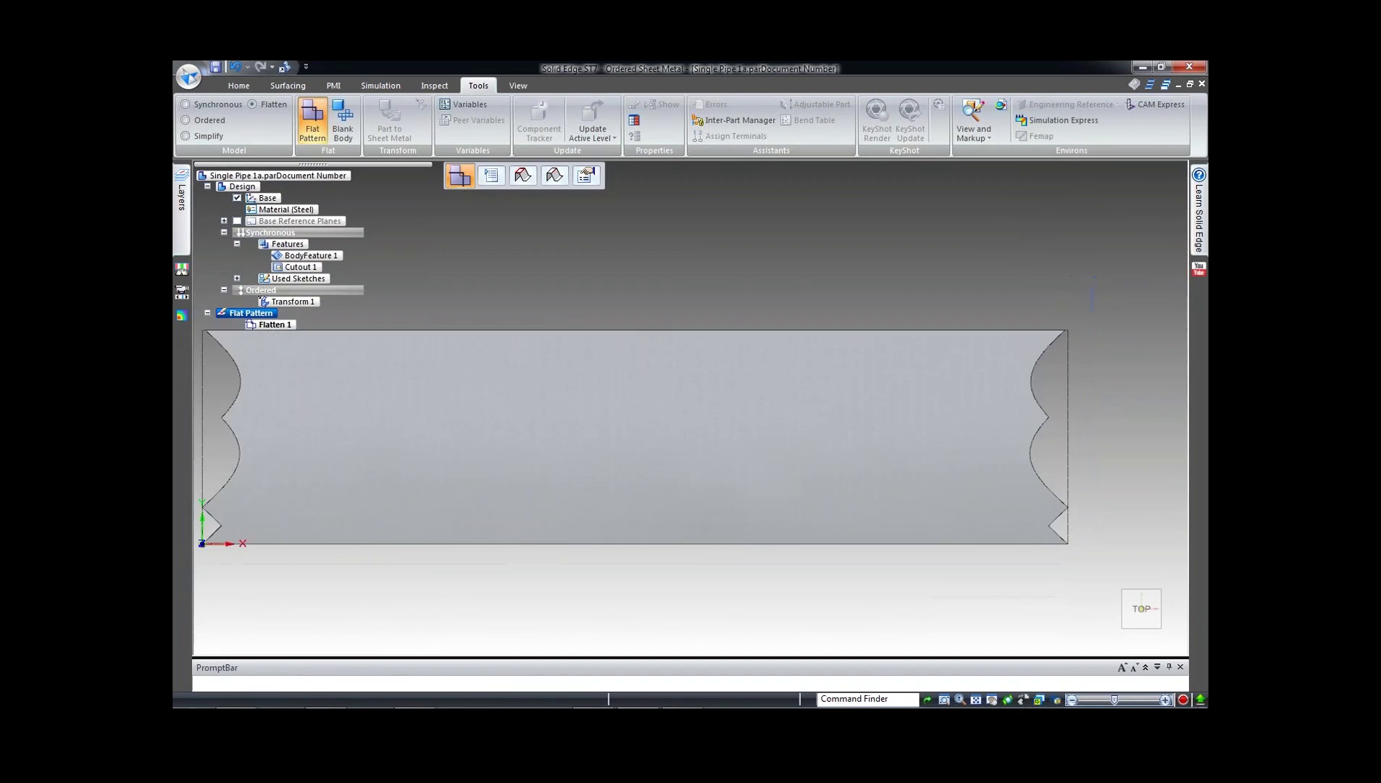
key("Escape")
middle_click_drag(1014, 464, 500, 463)
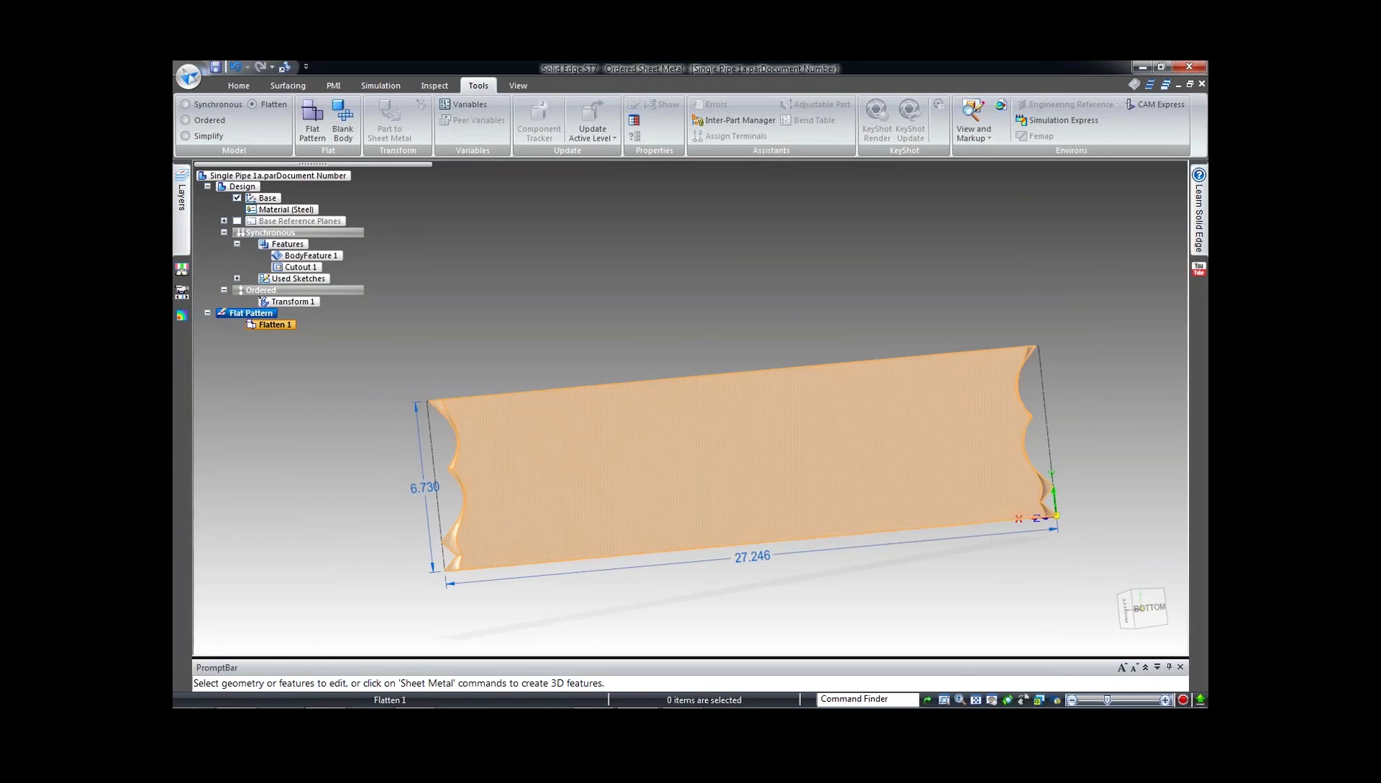
key("ctrl+t")
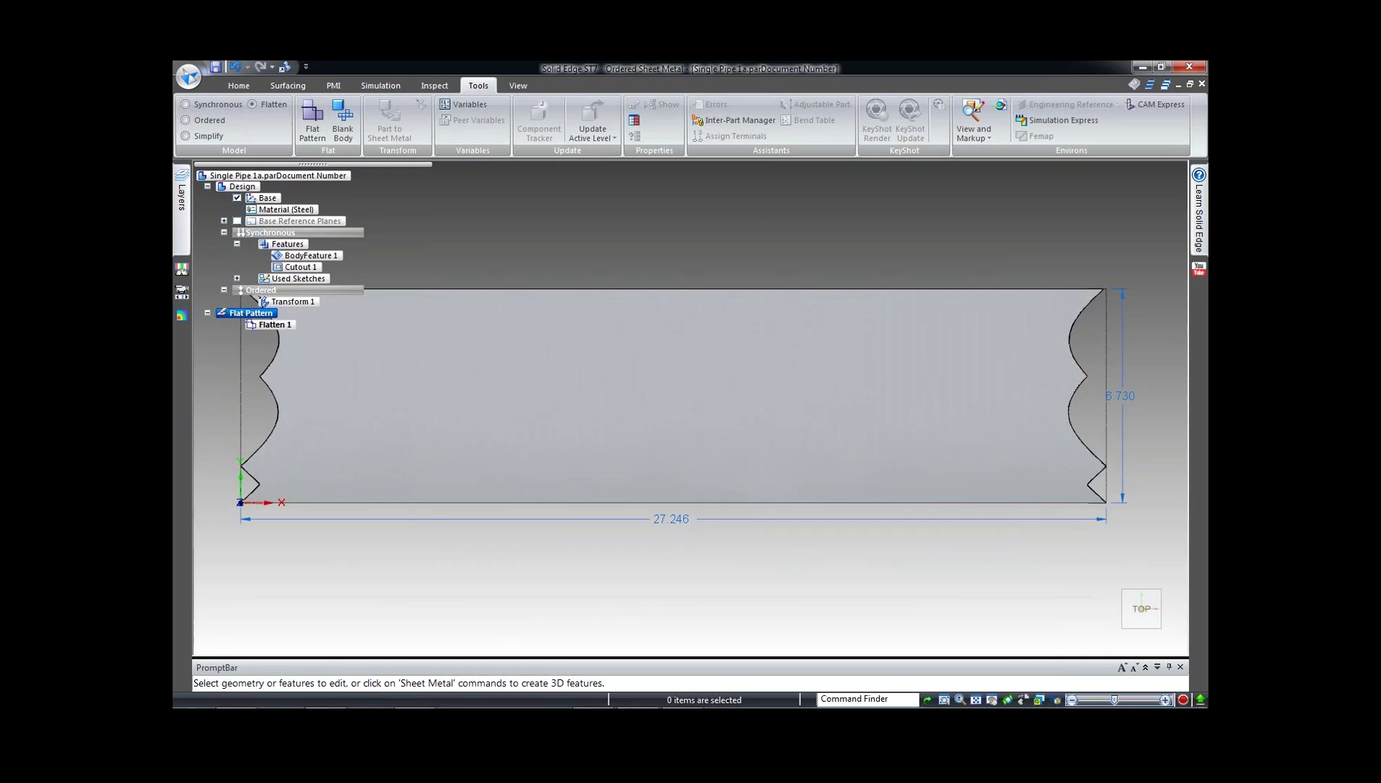
scroll(901, 607, "down", 1)
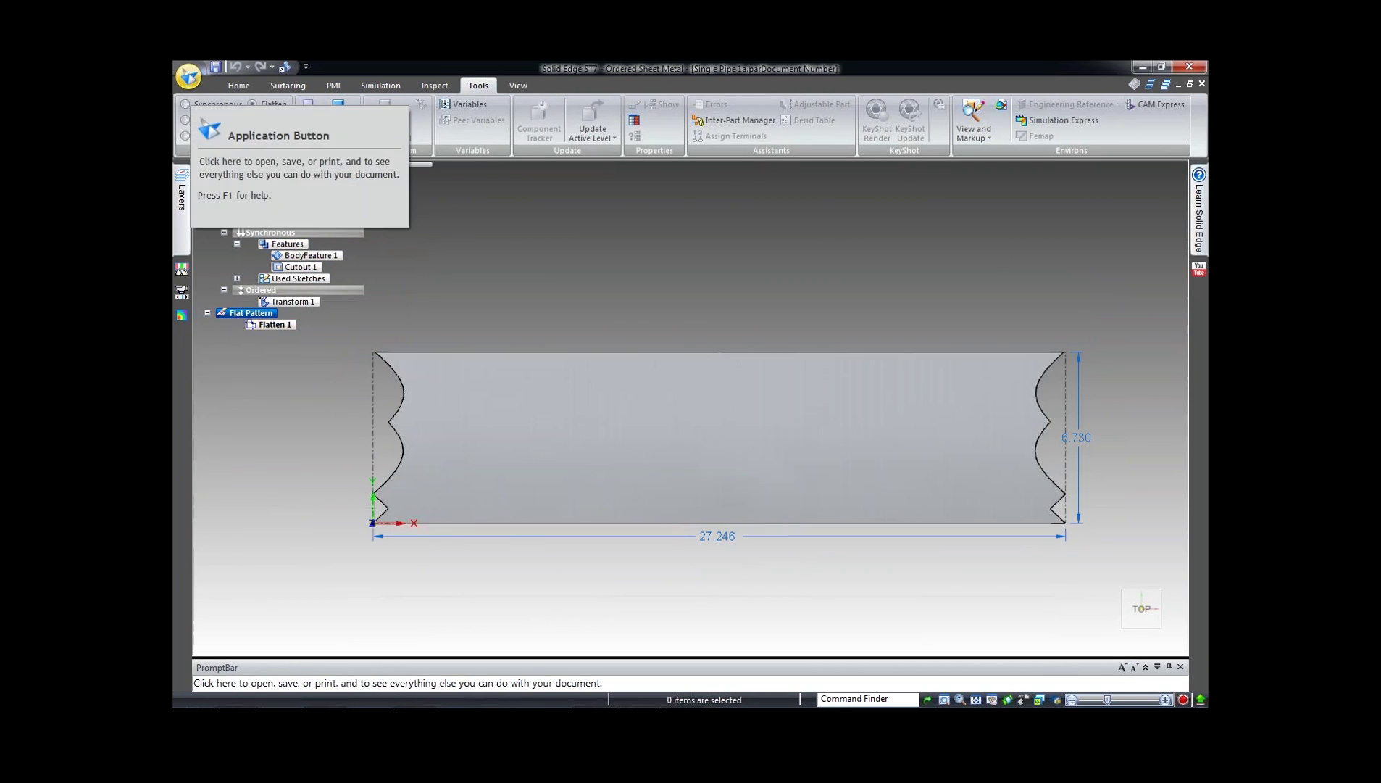
Step: Create a drawing of the active model from the ST7 Draft.dft template, running the Drawing View Creation Wizard
left_click(189, 75)
mouse_move(335, 106)
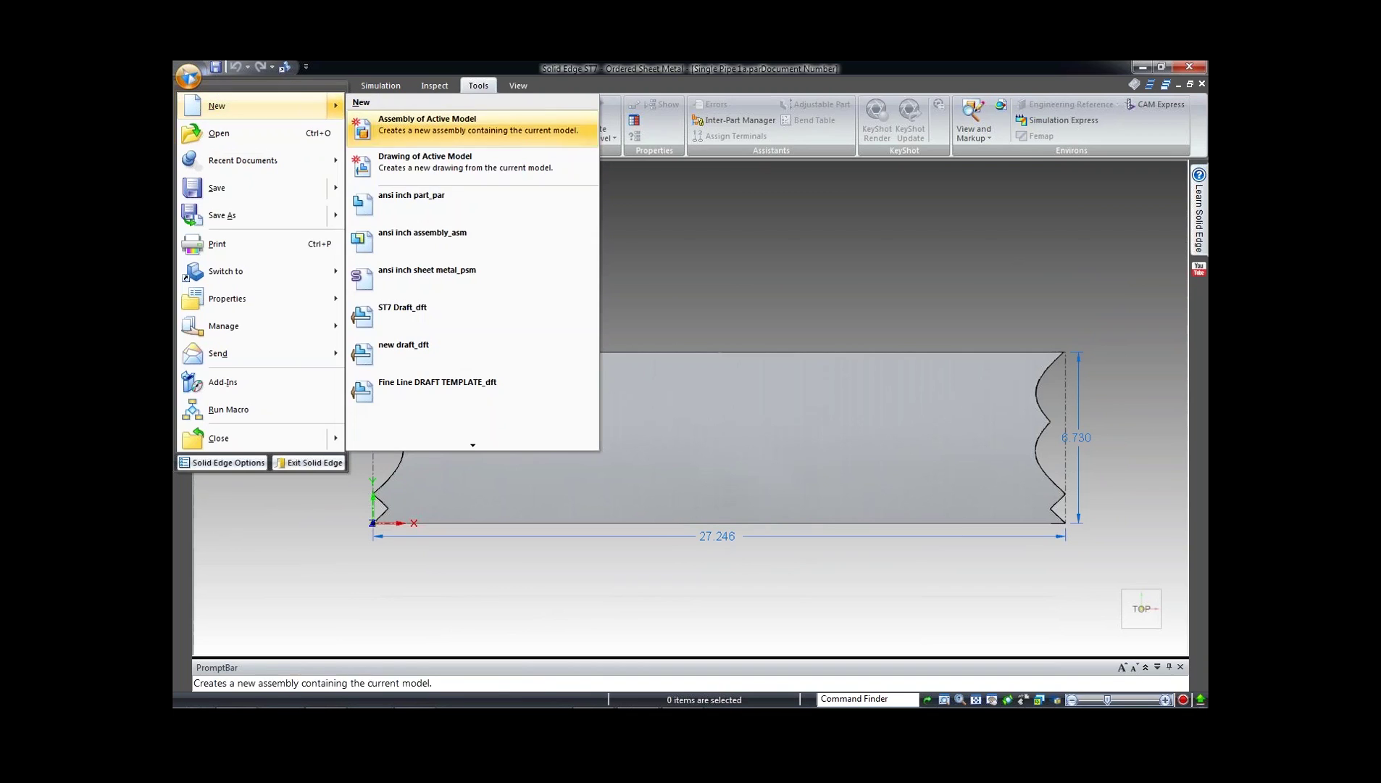
left_click(425, 161)
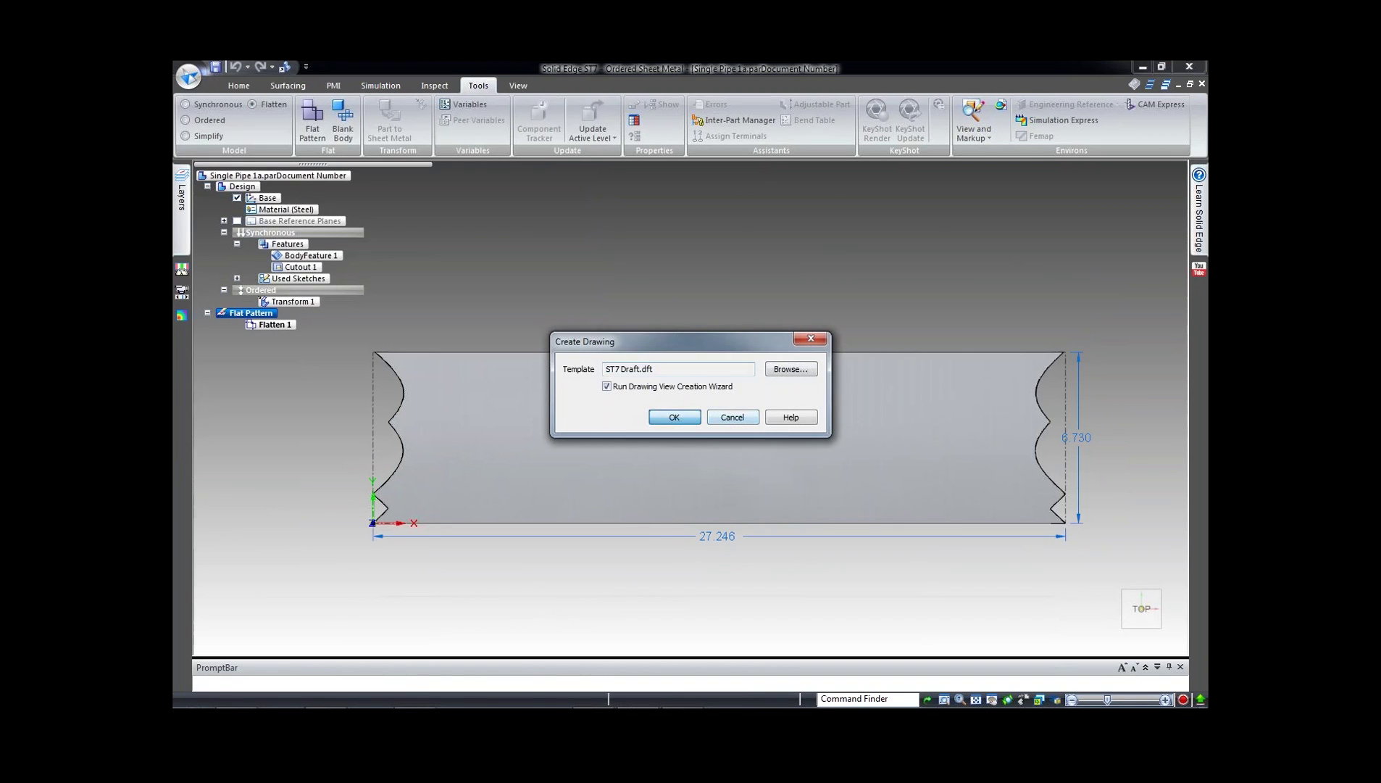
key("Return")
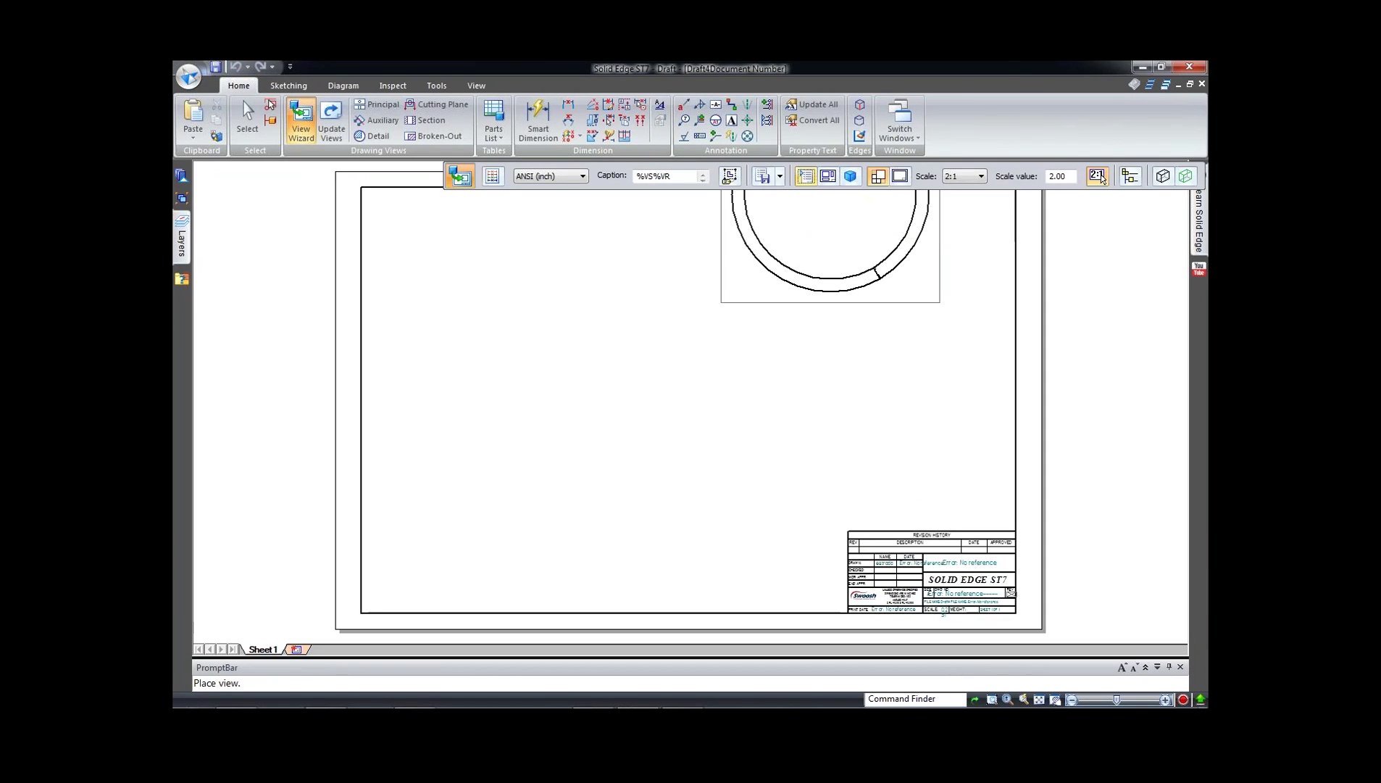
Step: Set up the drawing view as the flat pattern's top view at 1:1 scale
left_click(1100, 176)
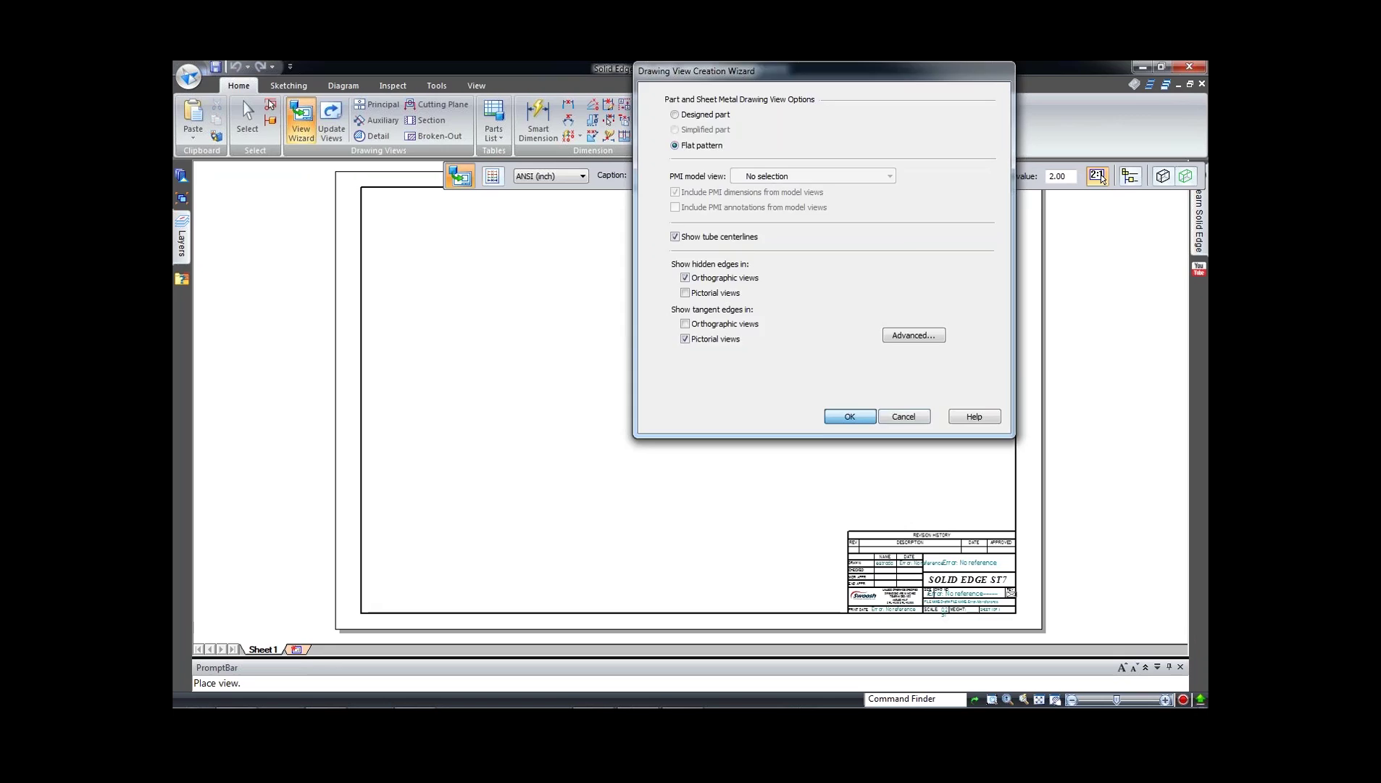
key("Return")
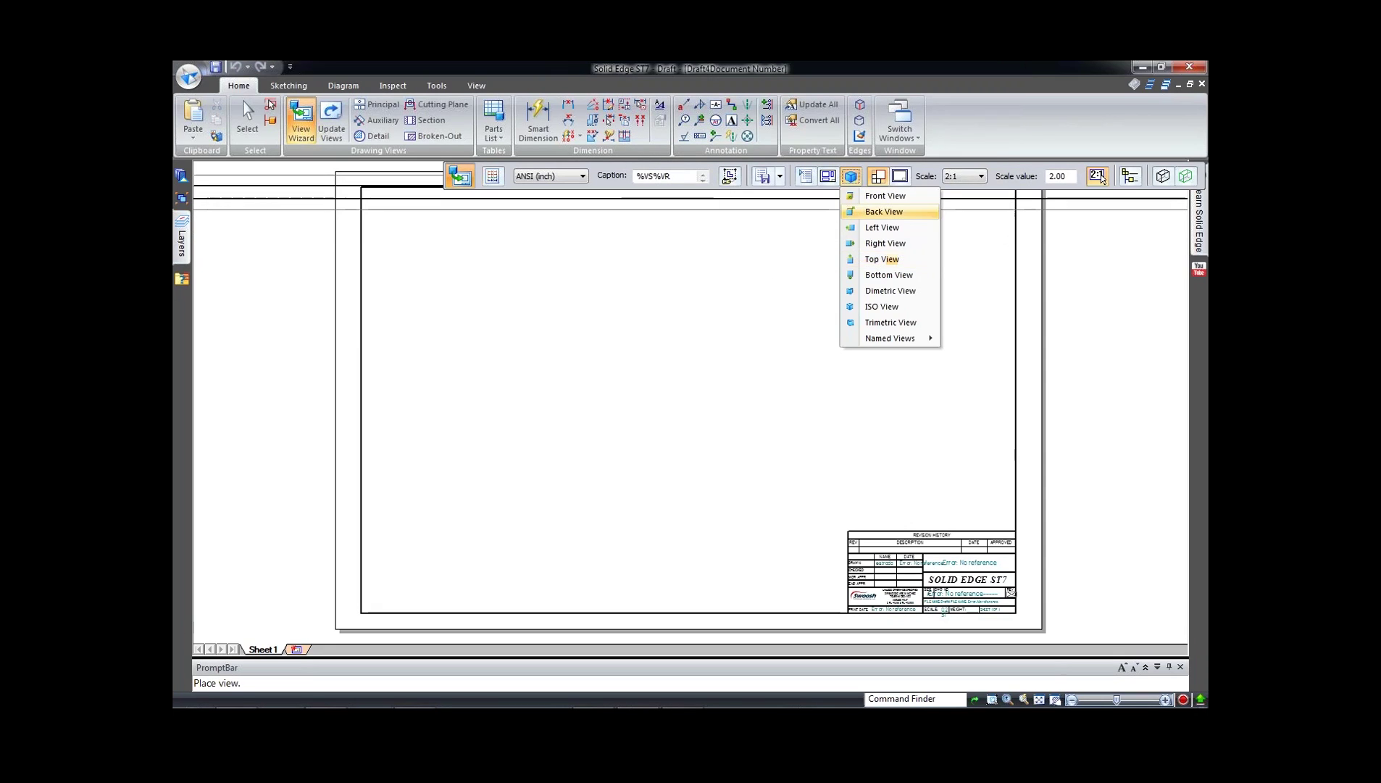
left_click(882, 258)
left_click(980, 176)
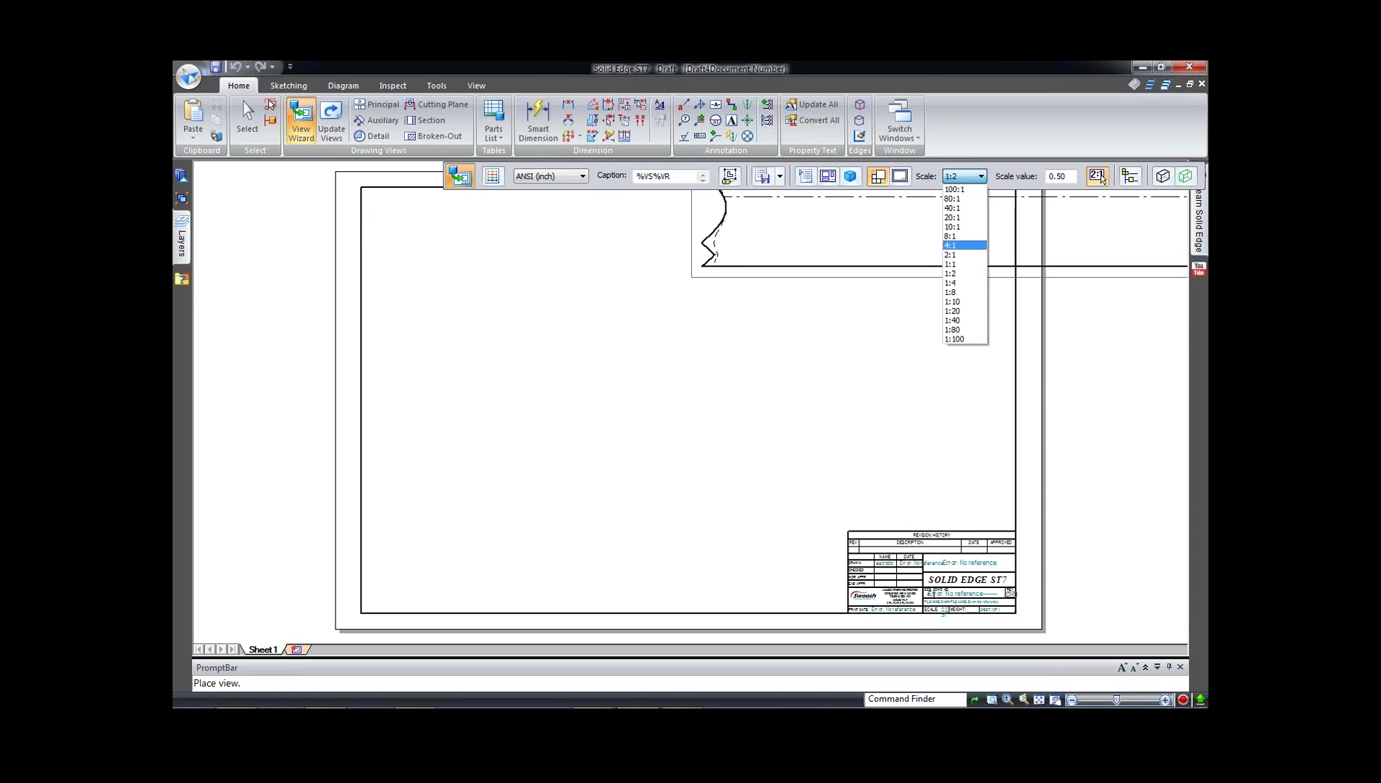
left_click(960, 264)
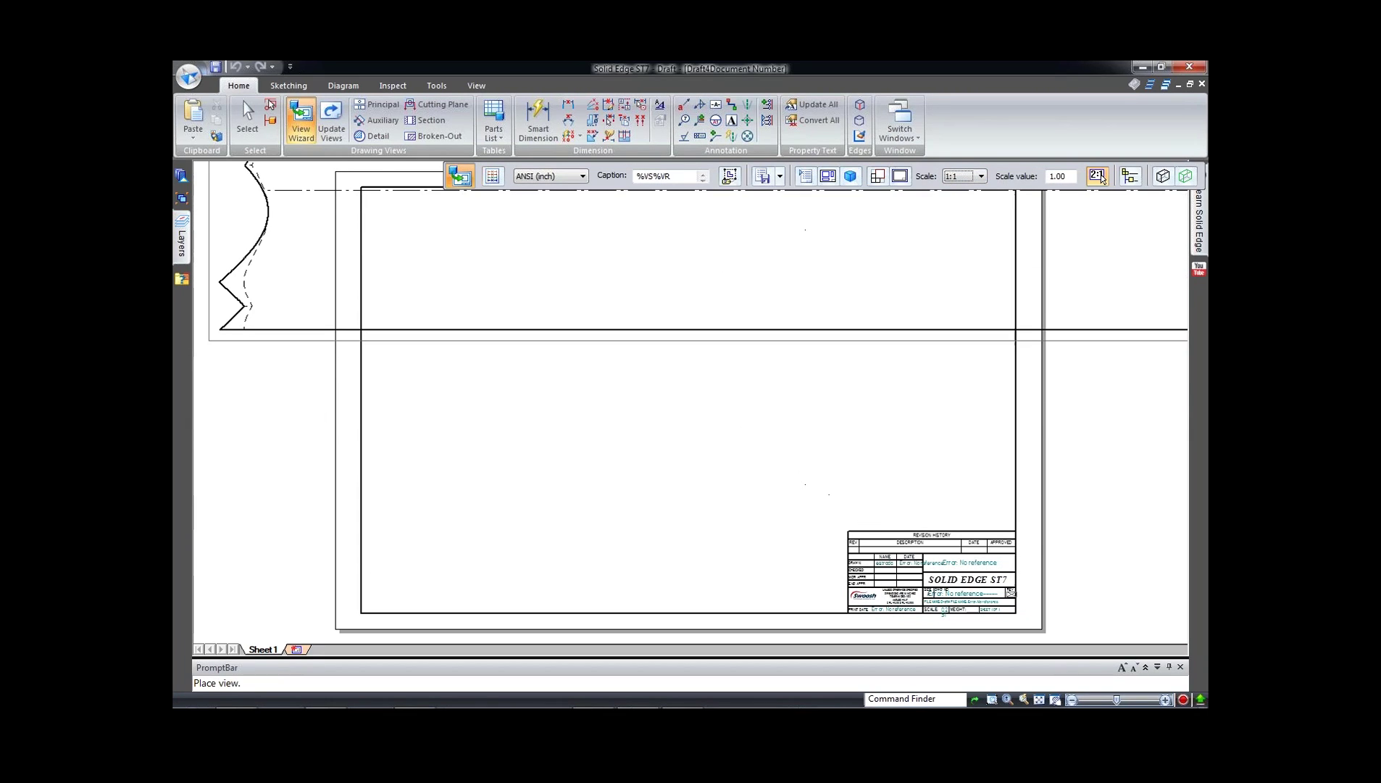
Step: Reapply the Flat pattern view option at 1:1 scale and place the single view on Sheet1 without any projected views
left_click(805, 176)
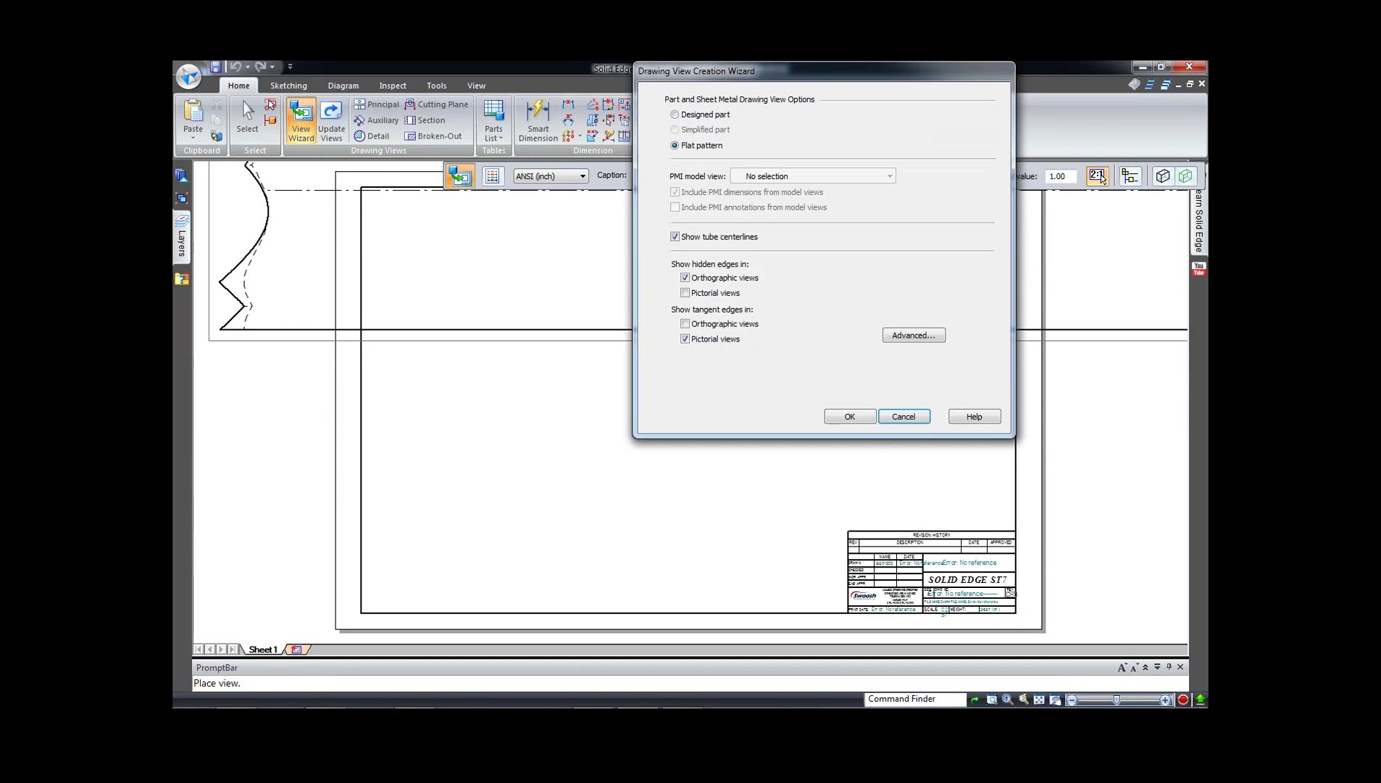
key("Return")
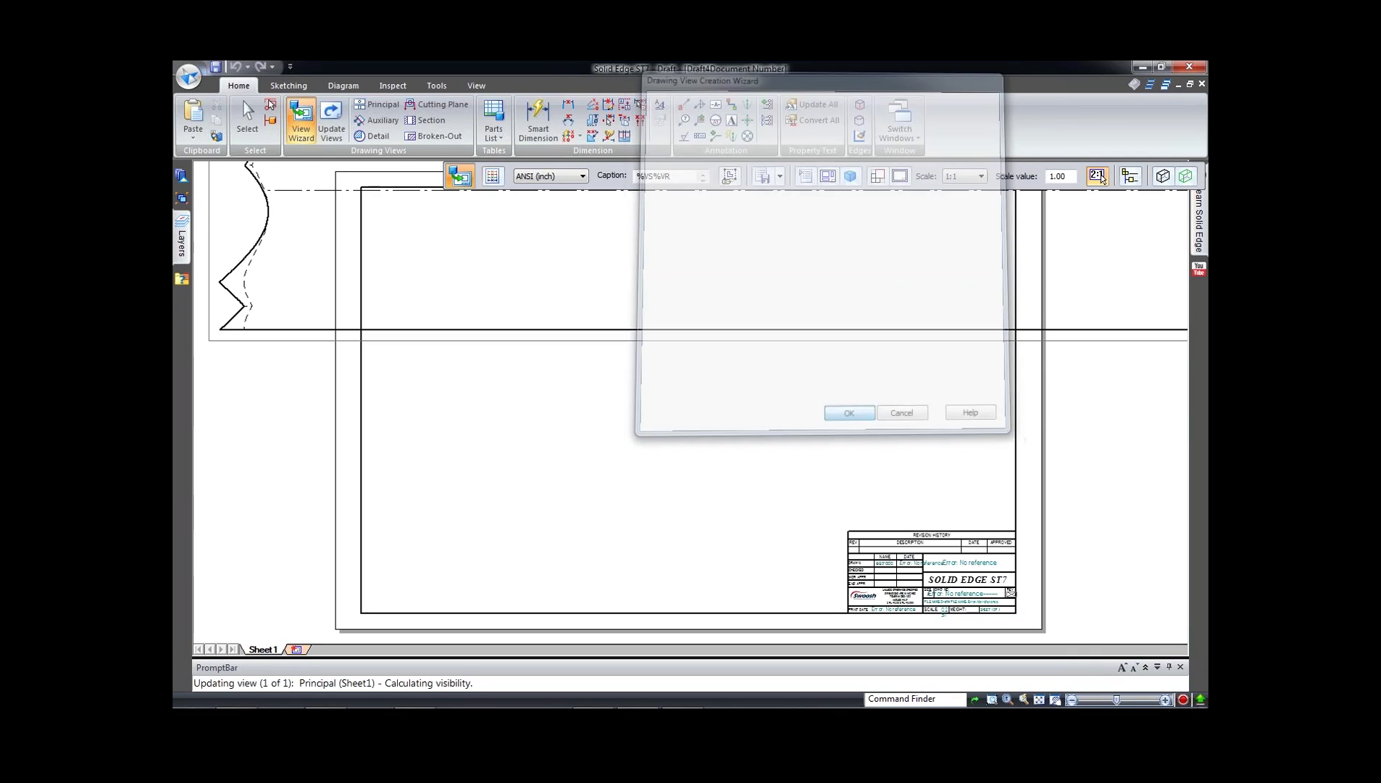
left_click(980, 177)
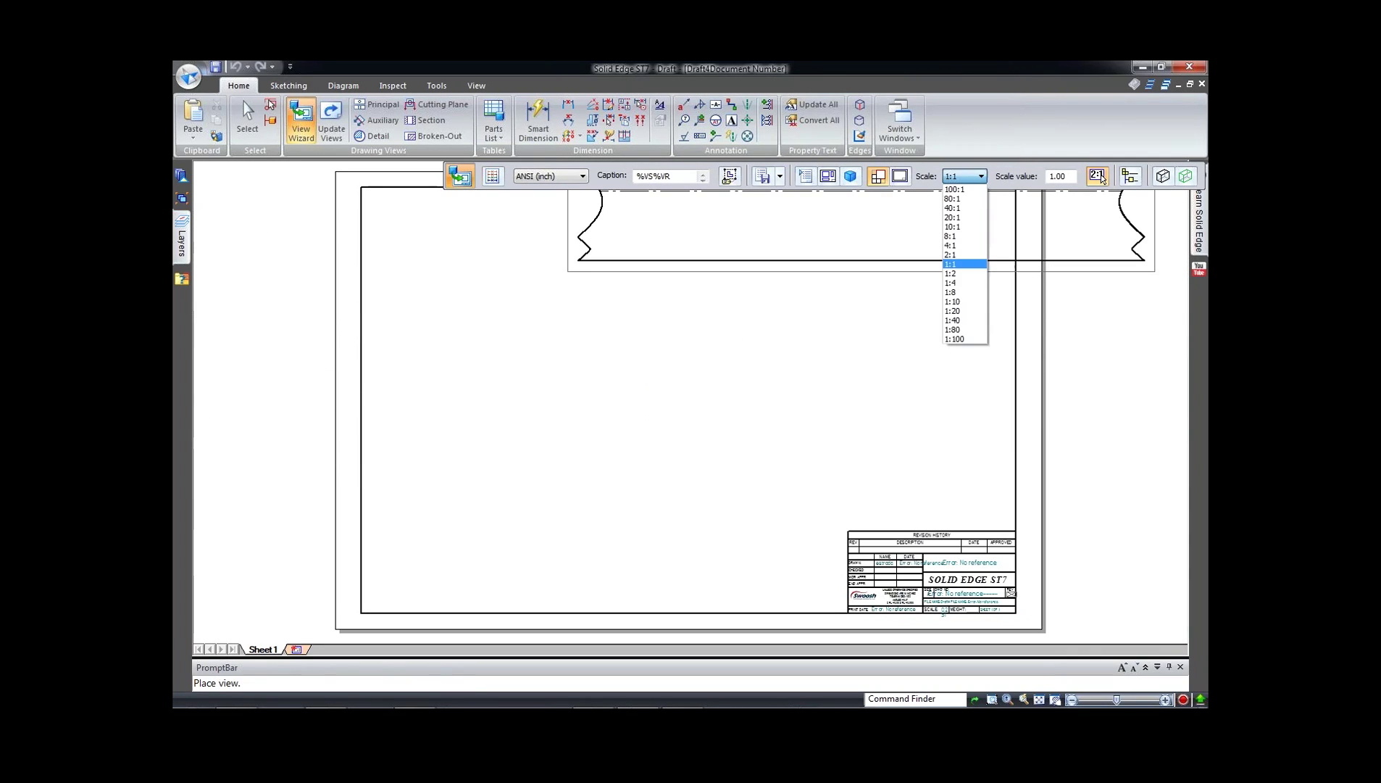
key("Return")
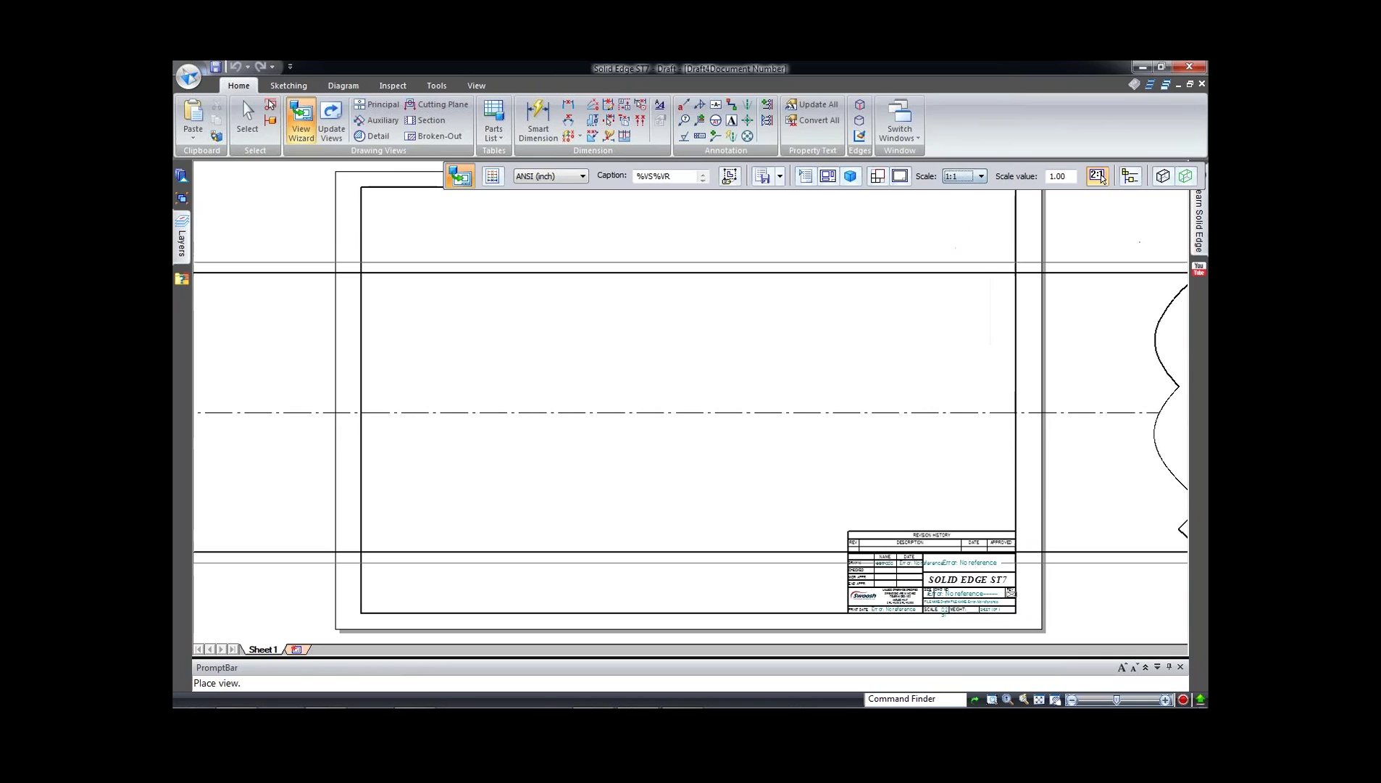
left_click(464, 368)
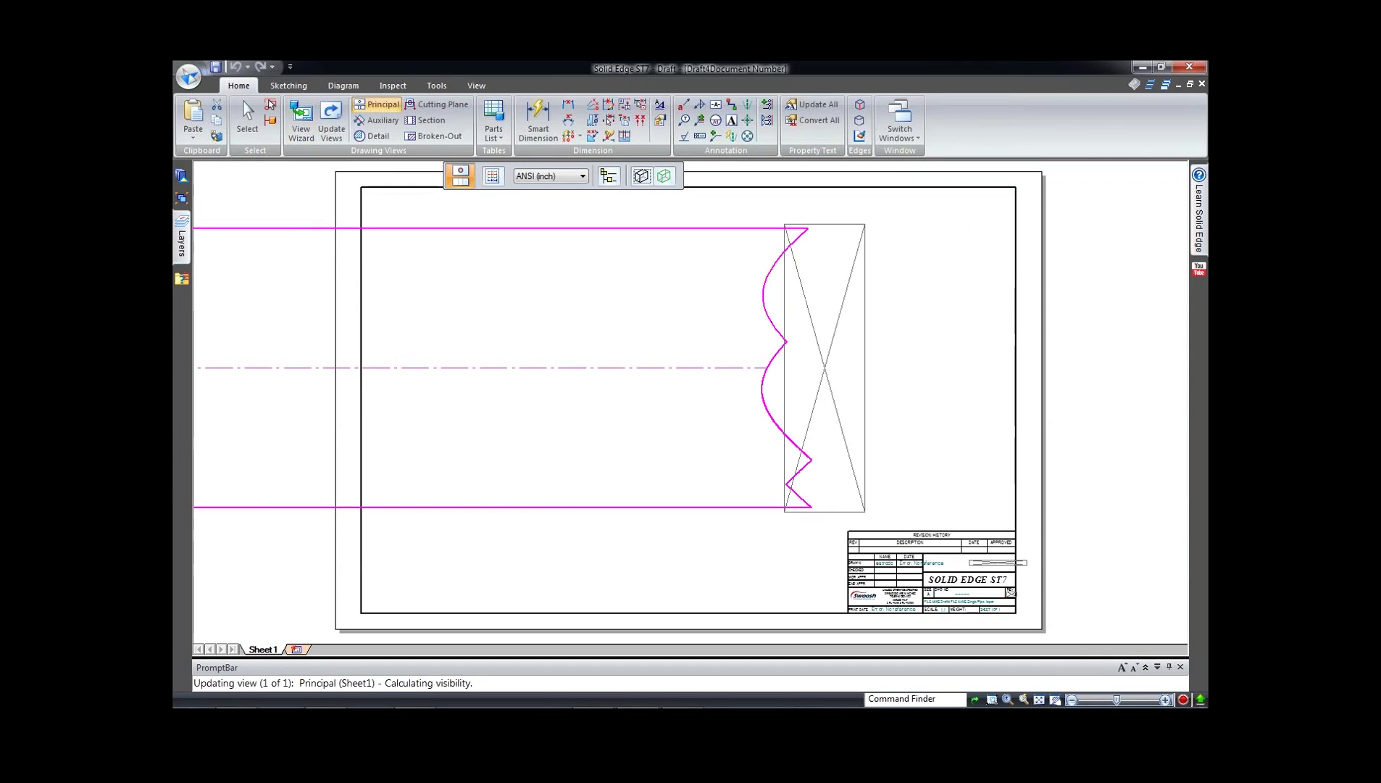
key("Escape")
Step: Add a pair of vertical break lines with a 0.500 in gap across the middle of the flat pattern view
scroll(916, 388, "down", 4)
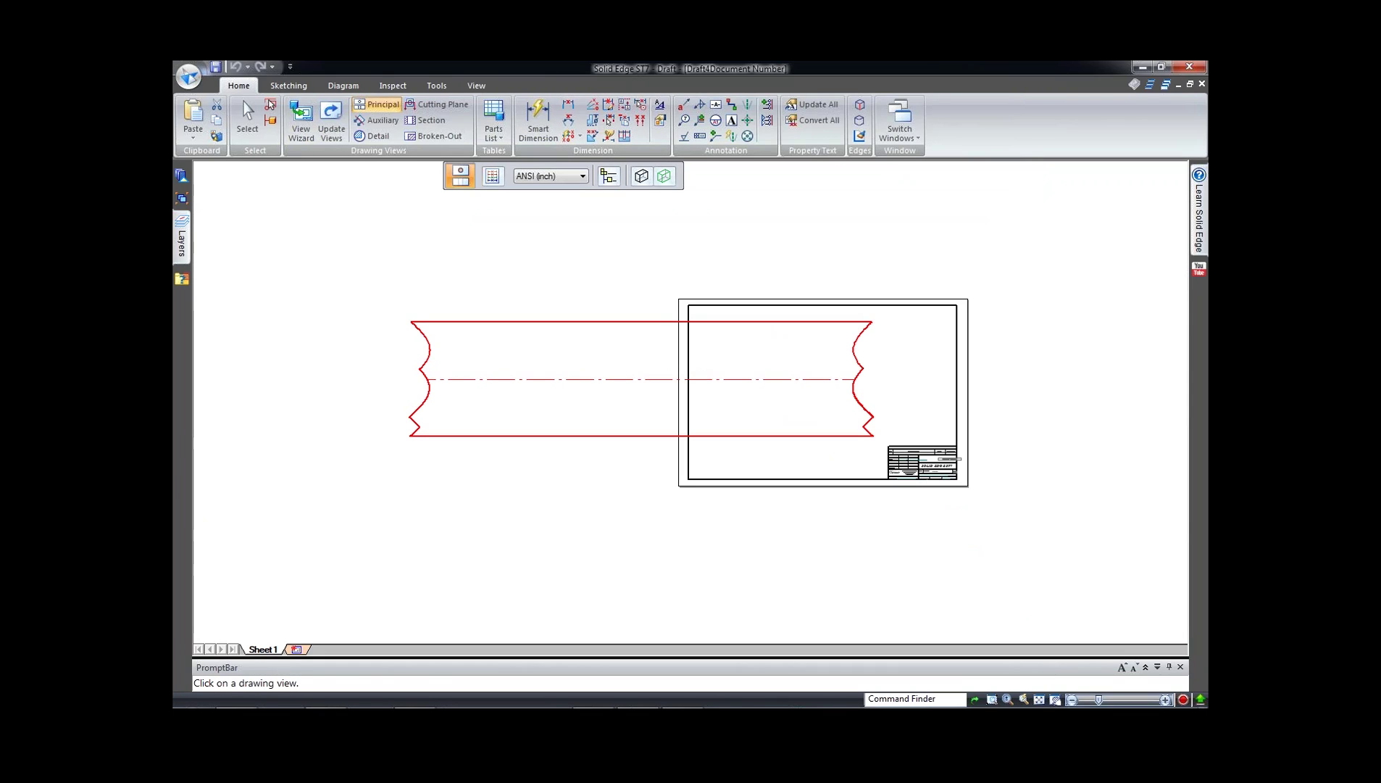
left_click(628, 436)
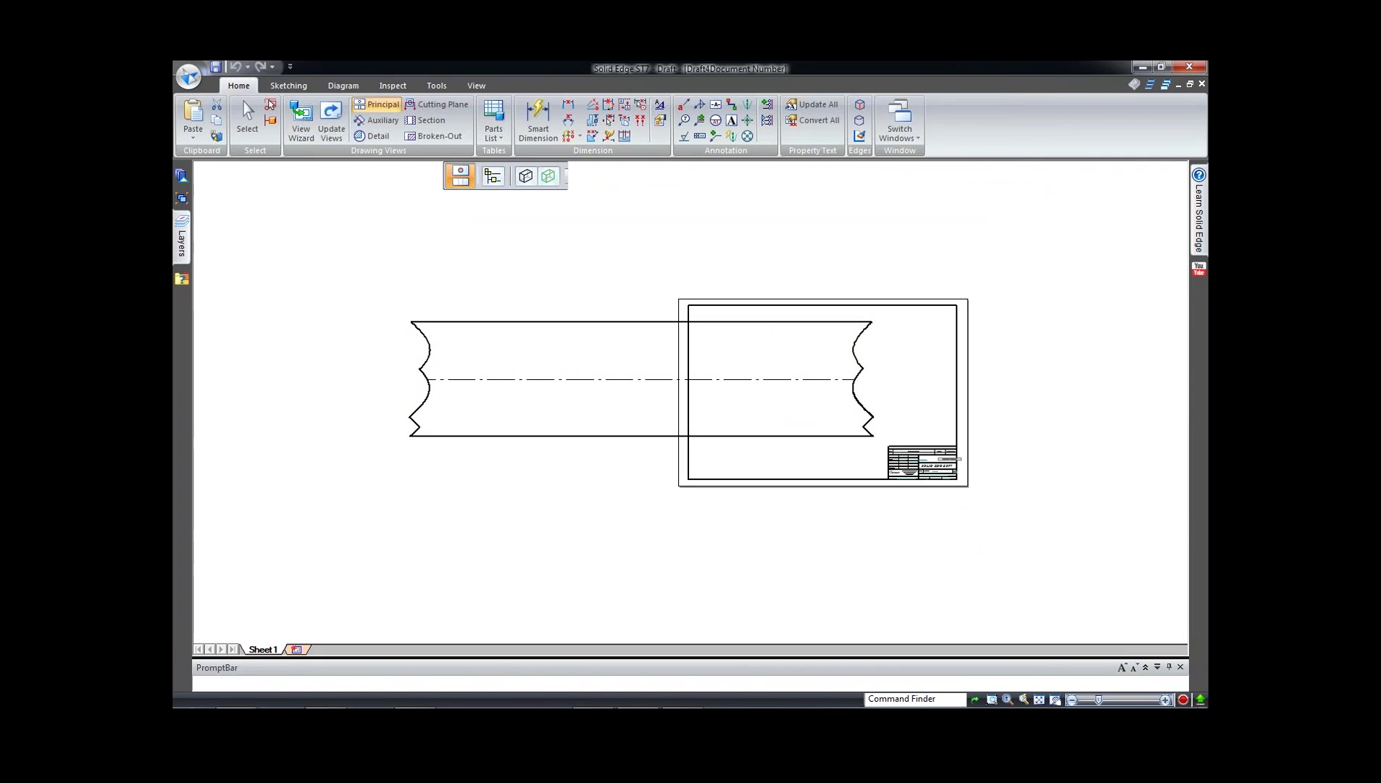
key("Escape")
left_click(627, 436)
right_click(627, 436)
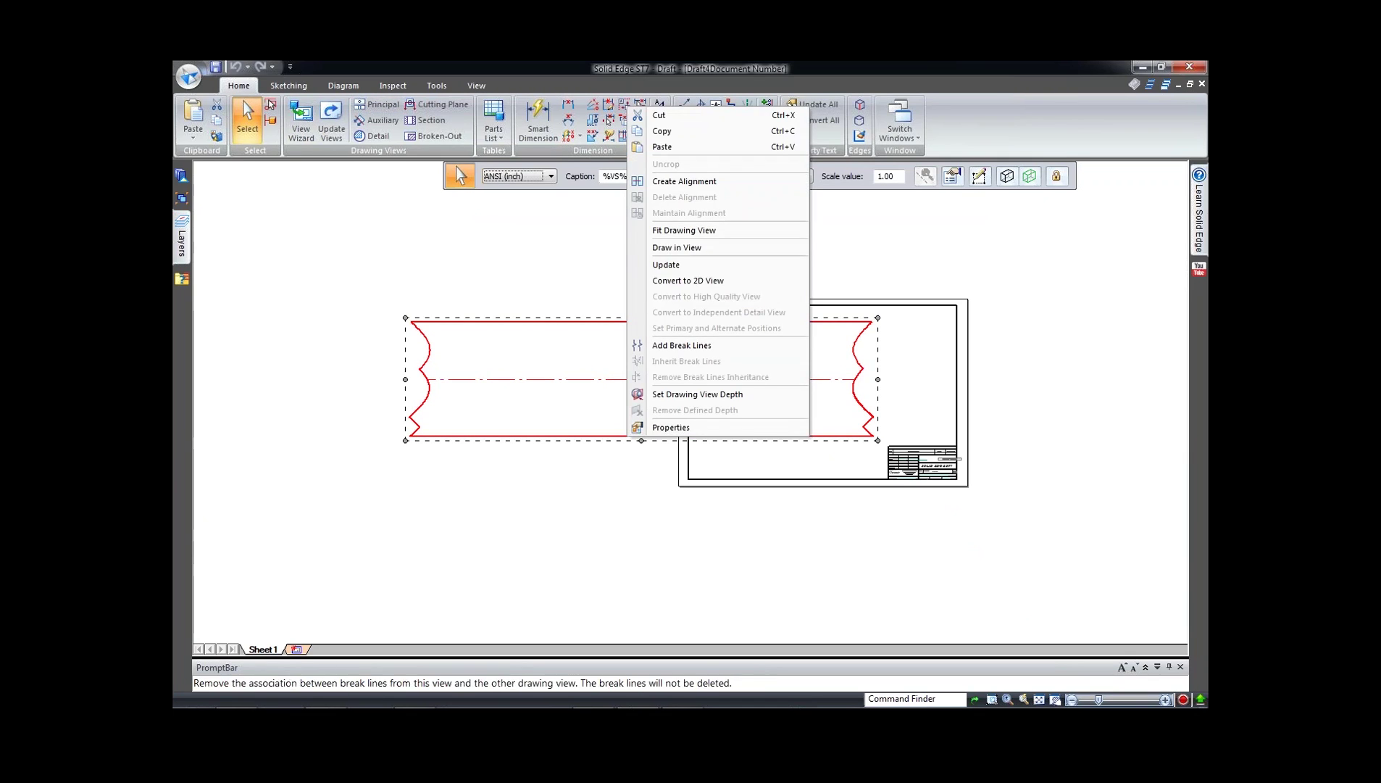
left_click(681, 345)
left_click(524, 378)
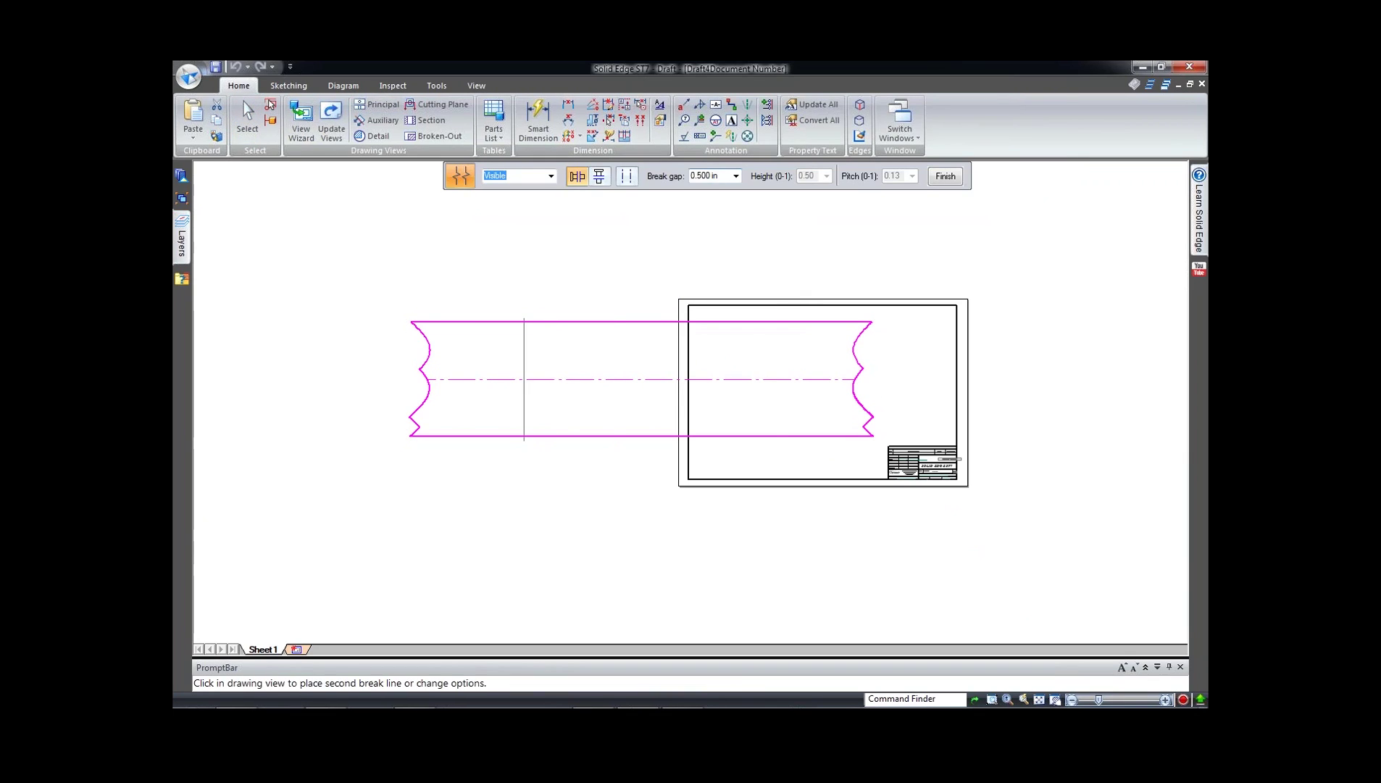
left_click(795, 378)
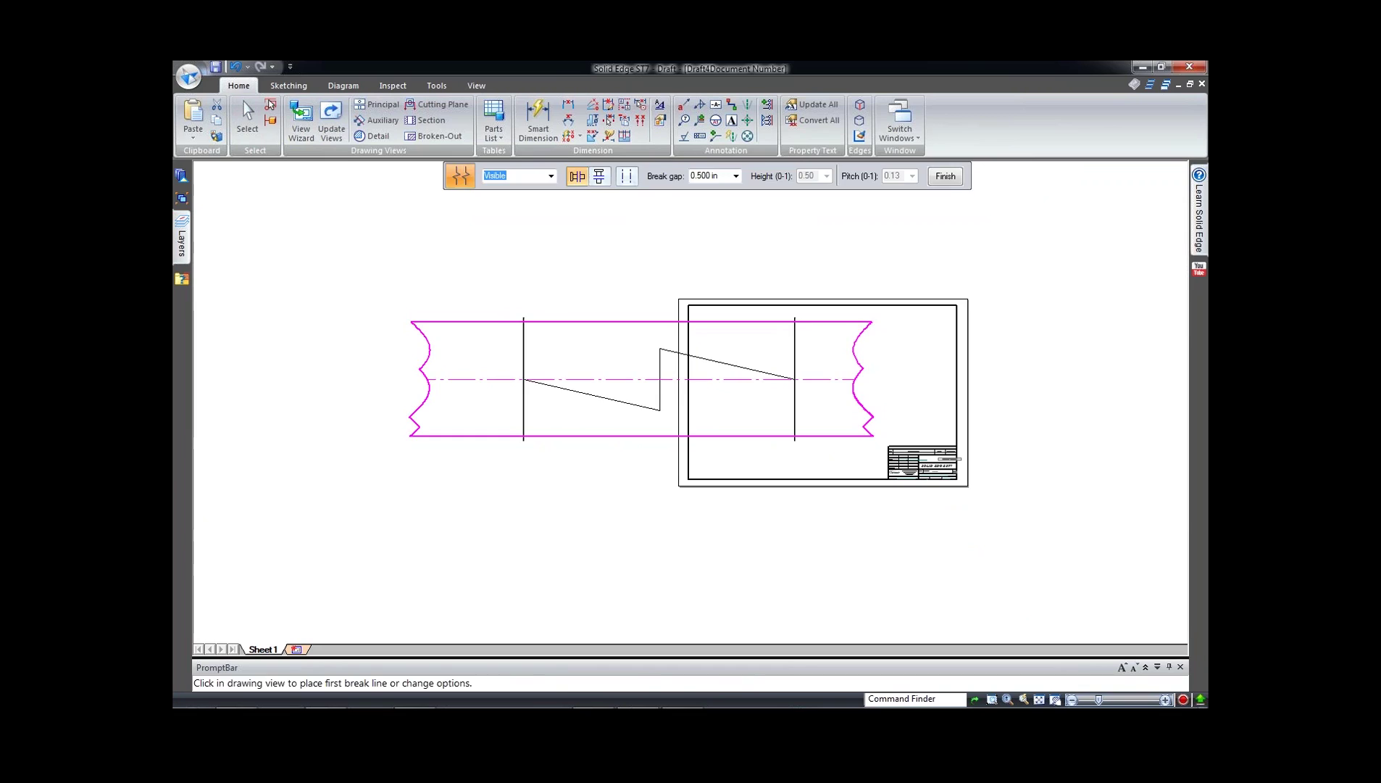
left_click(945, 176)
Step: Move the shortened flat pattern view inside the sheet border, above the title block
left_click(681, 379)
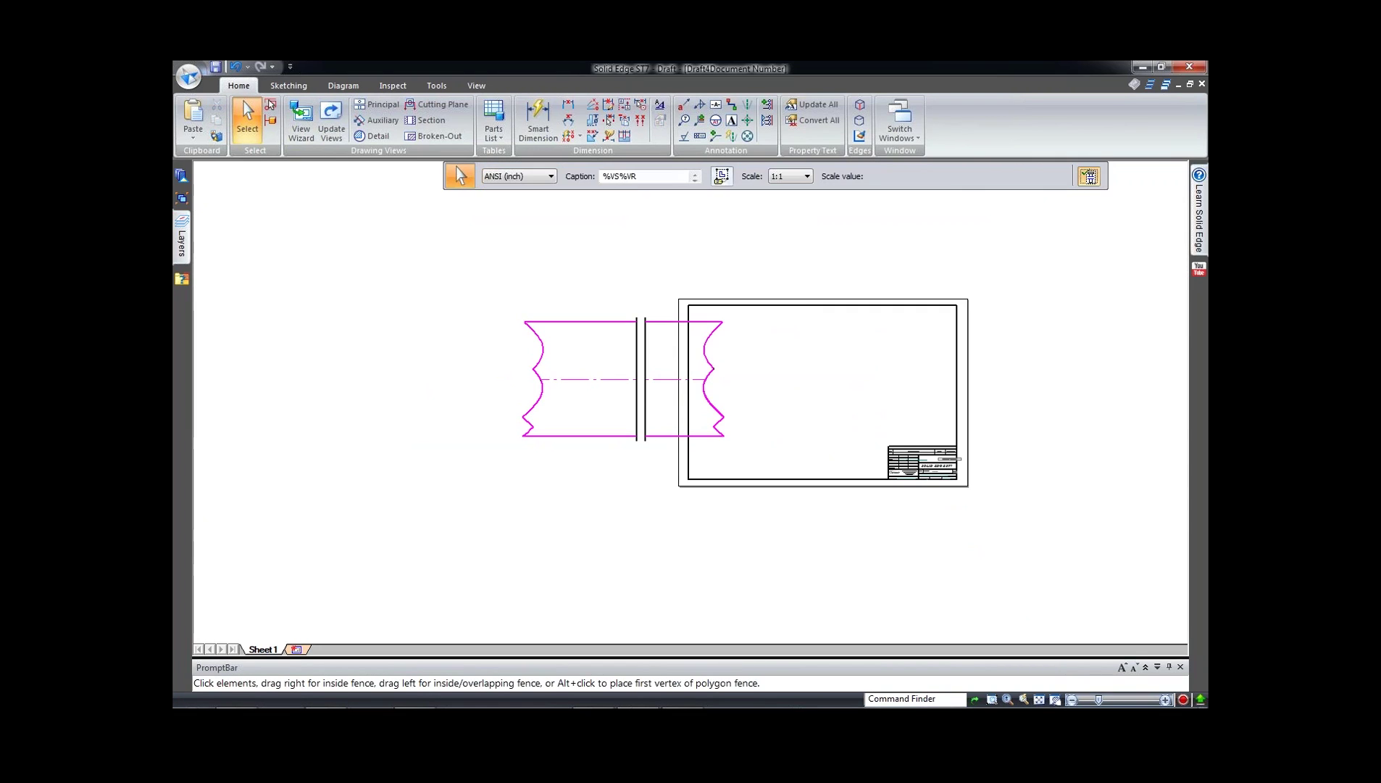
mouse_move(682, 379)
left_mouse_down()
mouse_move(868, 398)
mouse_move(862, 372)
mouse_move(873, 375)
left_mouse_up()
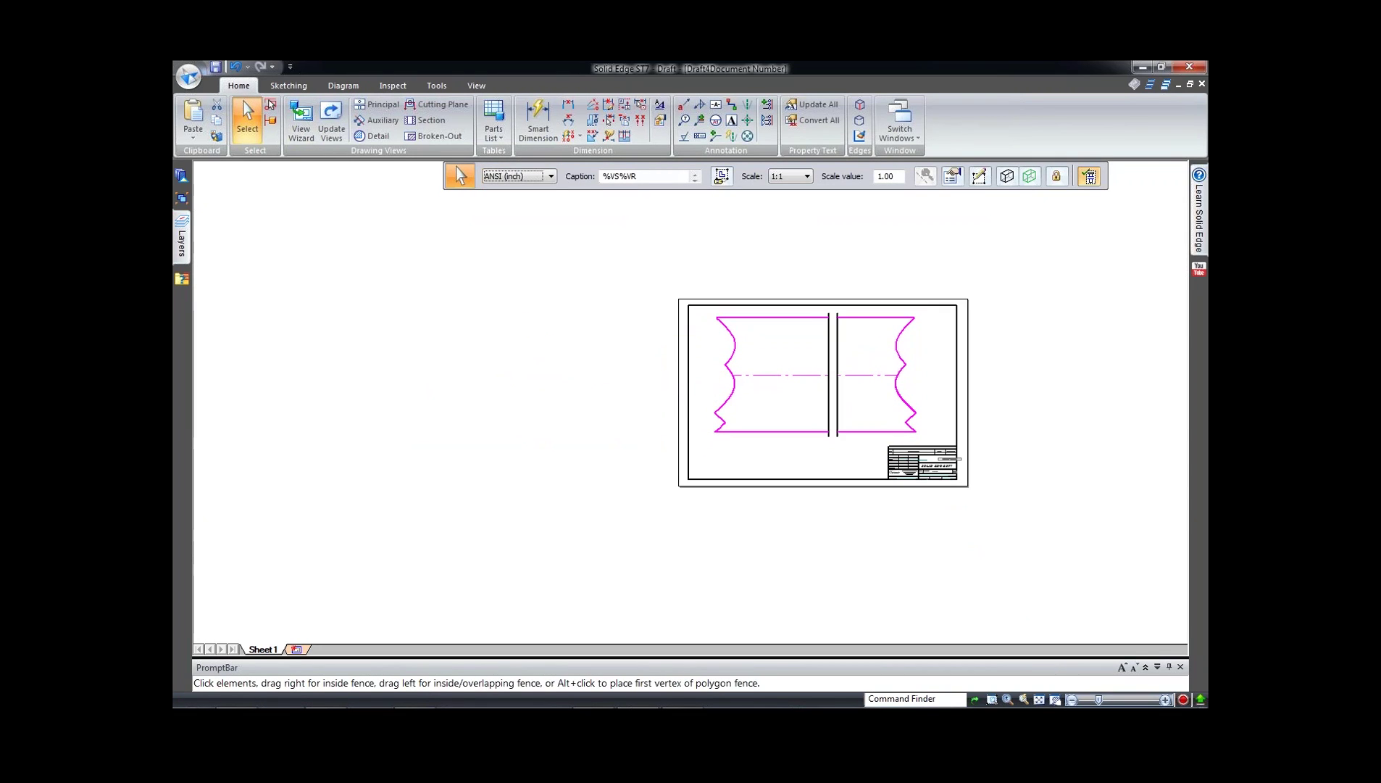
key("Escape")
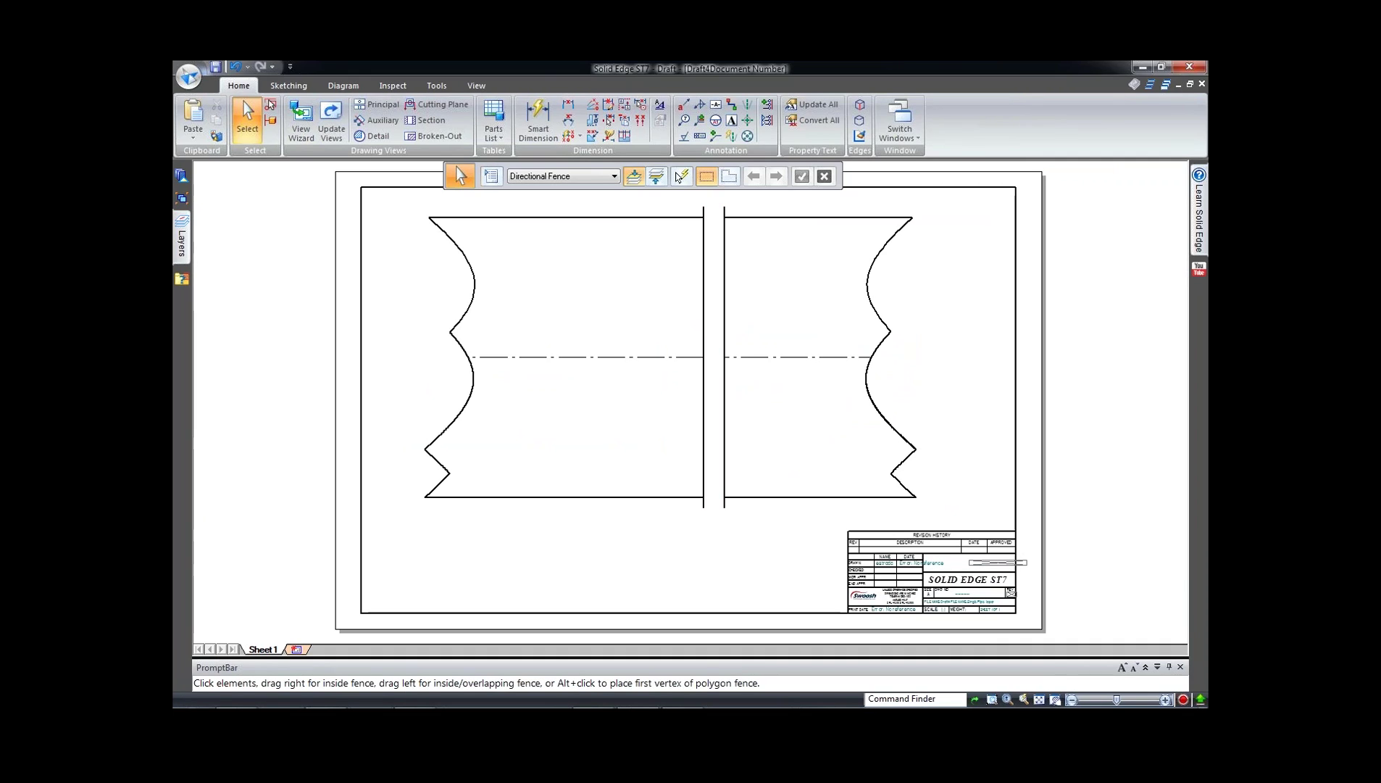
left_click(677, 176)
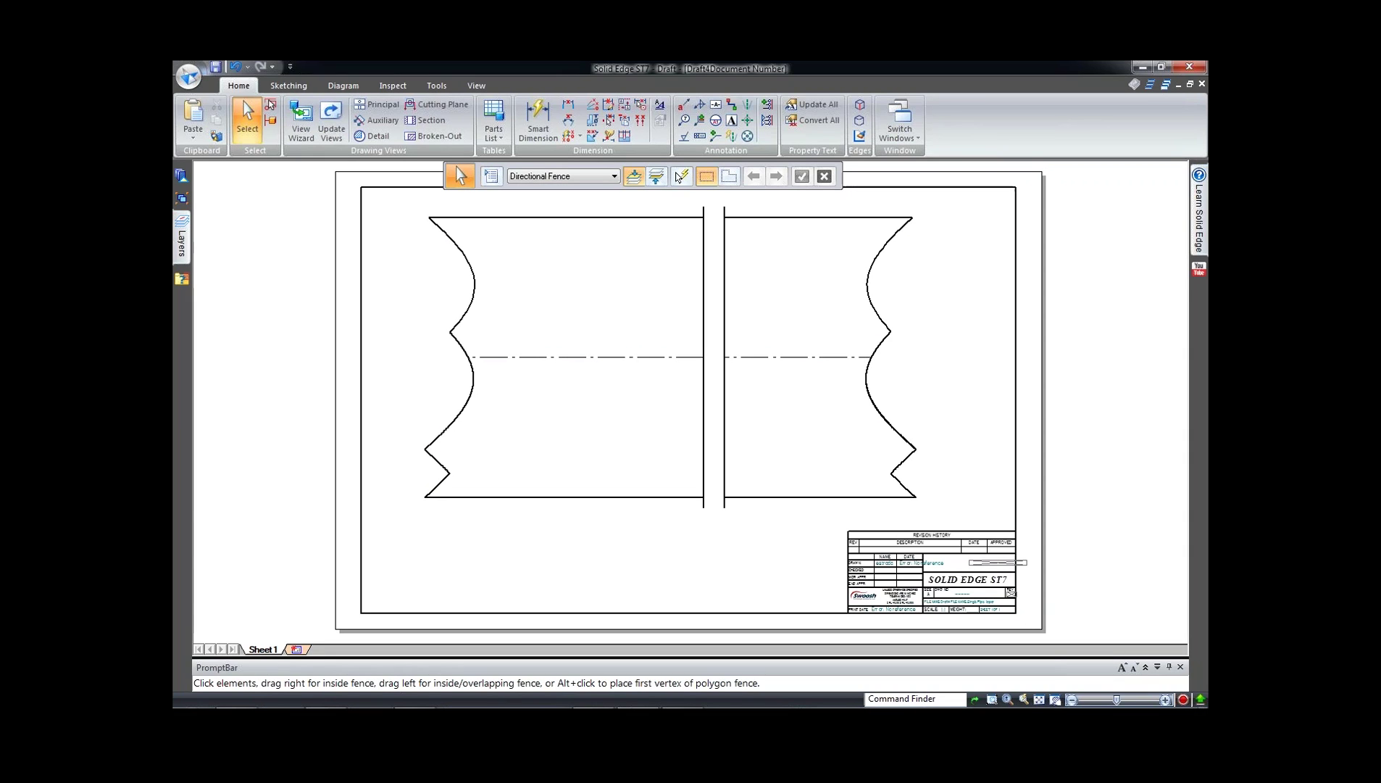
Step: Save the flat pattern drawing, and close both the drawing and the single pipe part to return to the frame
key("ctrl+s")
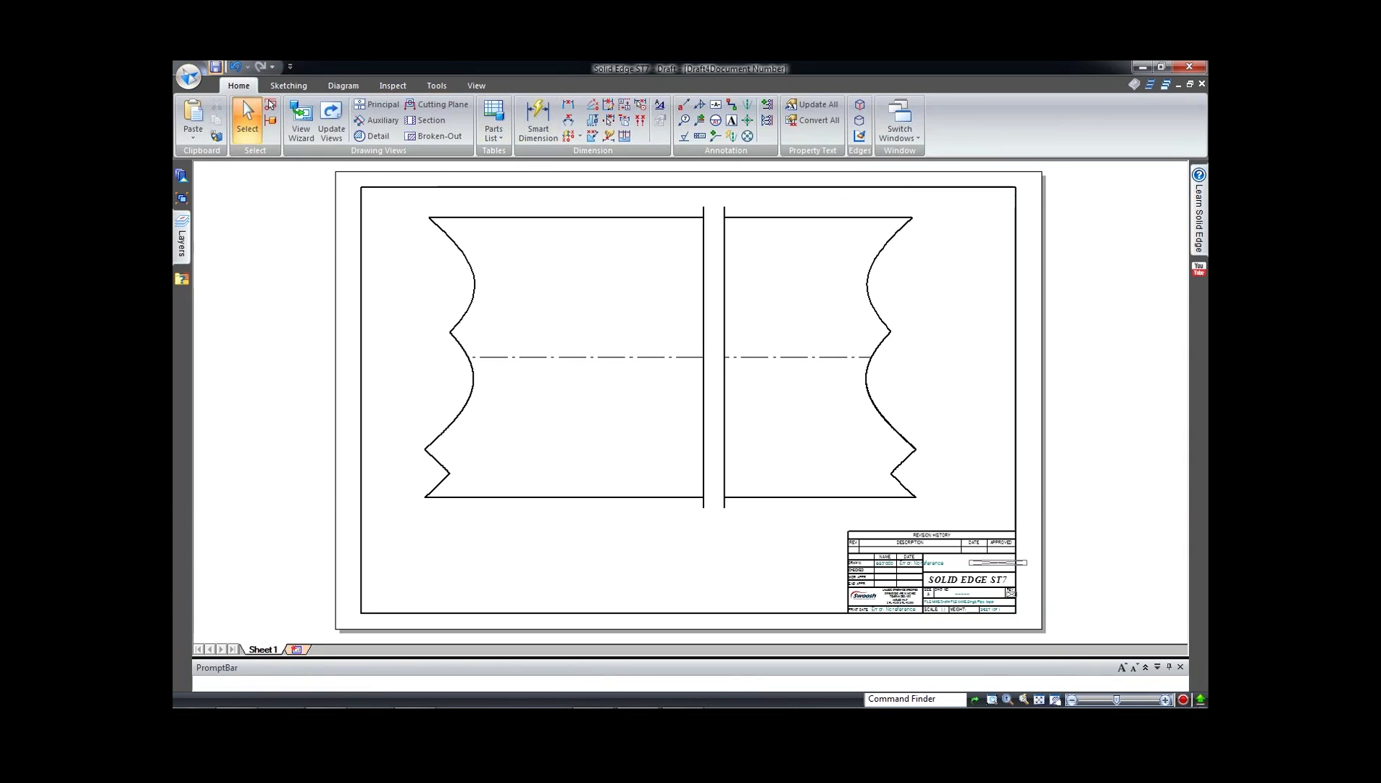
left_click(1084, 482)
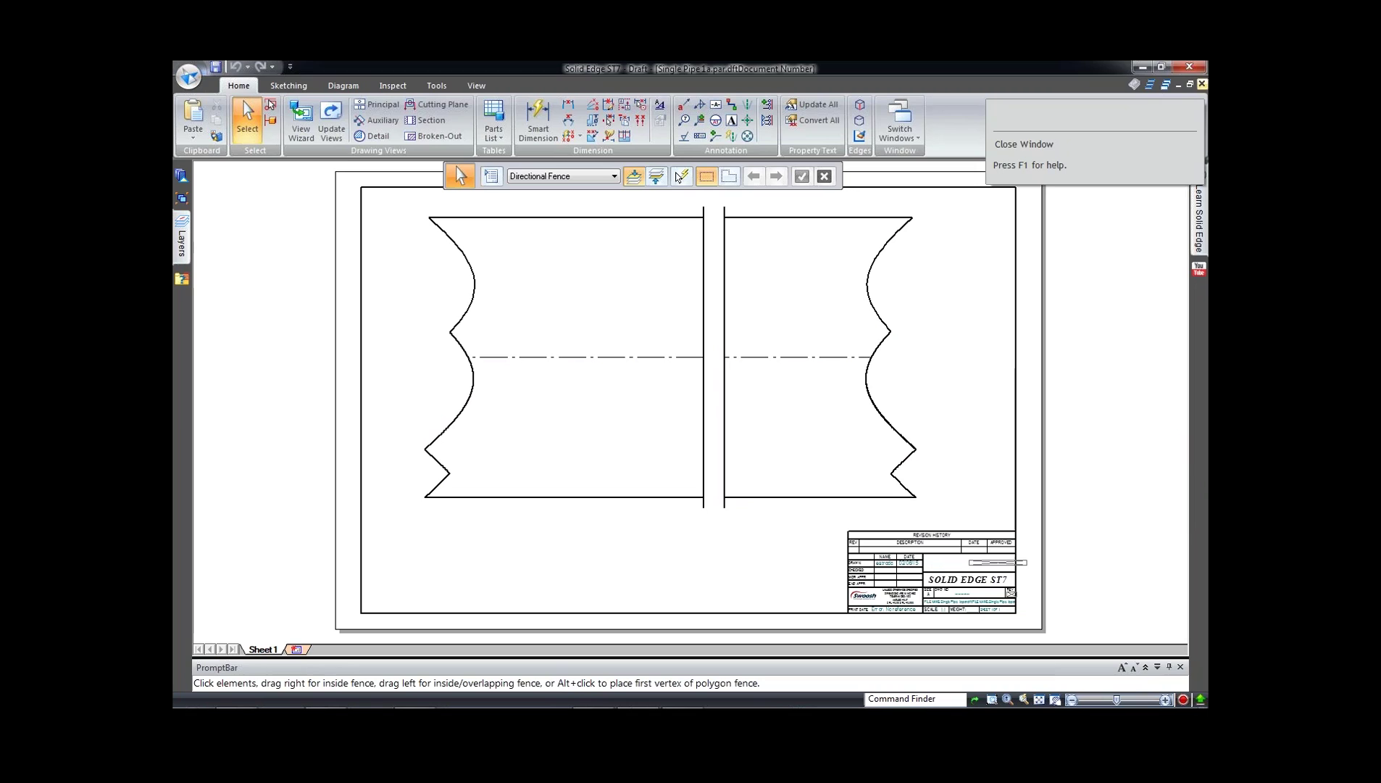
left_click(1202, 84)
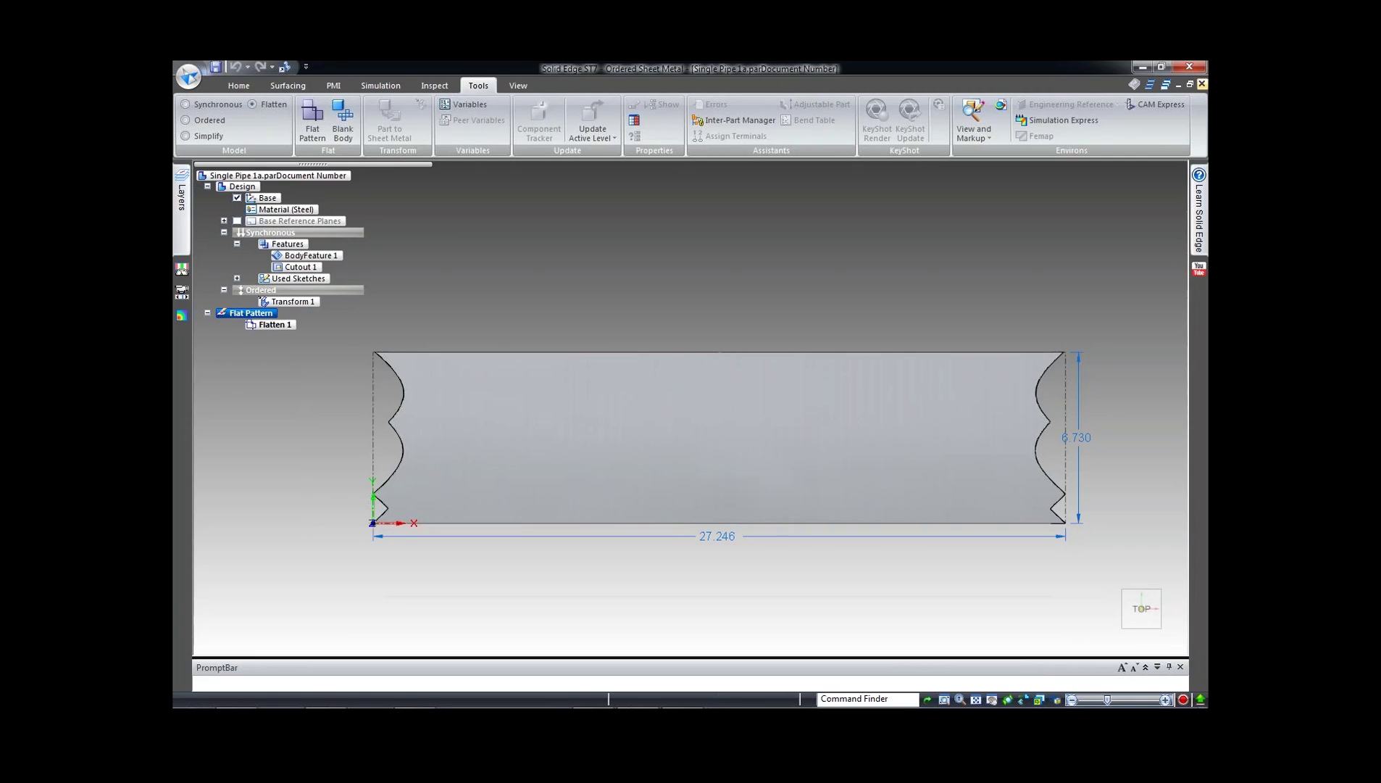
left_click(1202, 84)
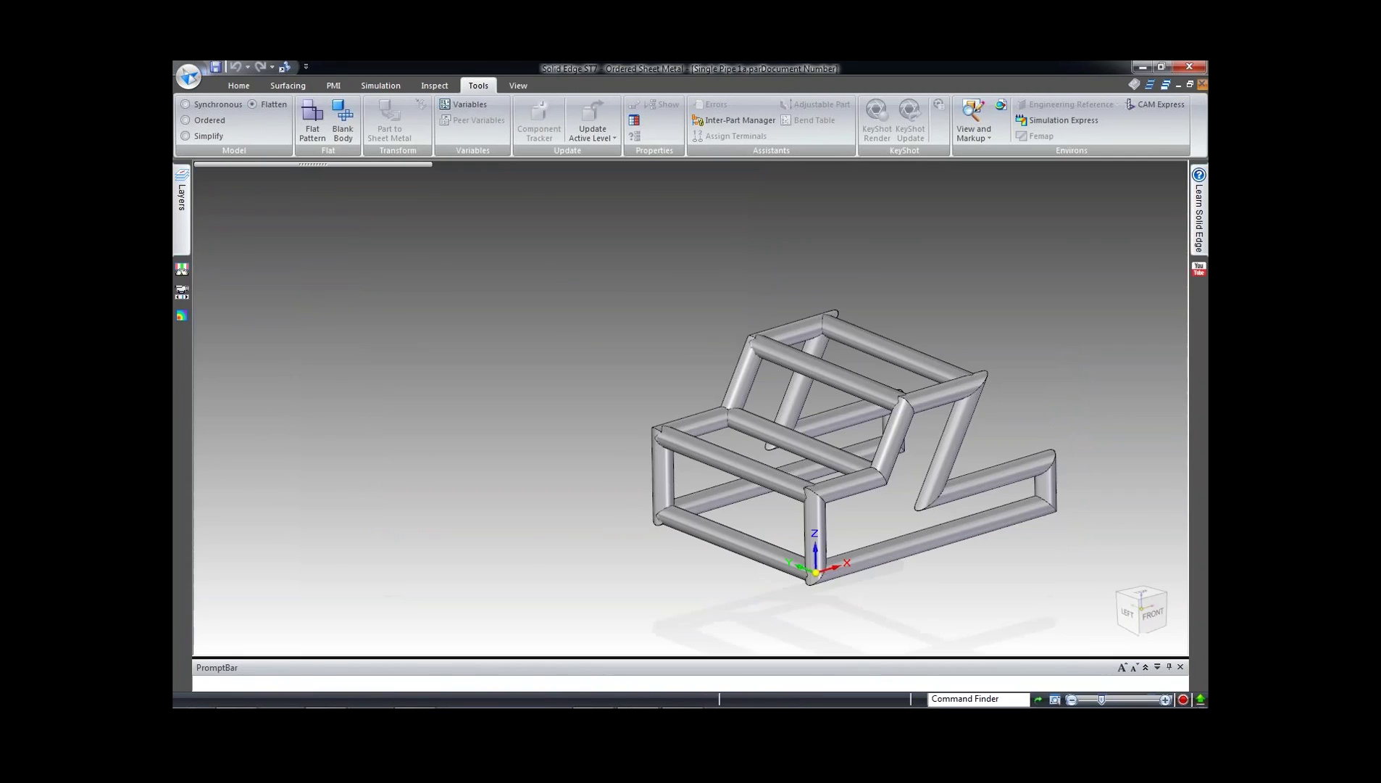